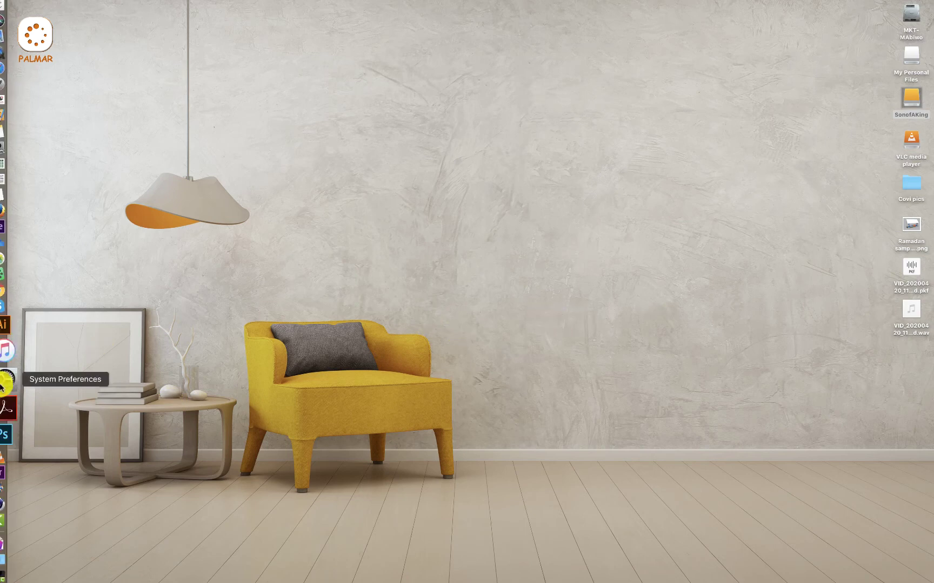
Launch Adobe Photoshop and start setting up a new document.
{"action": "left_click", "coordinate": [22, 409]}
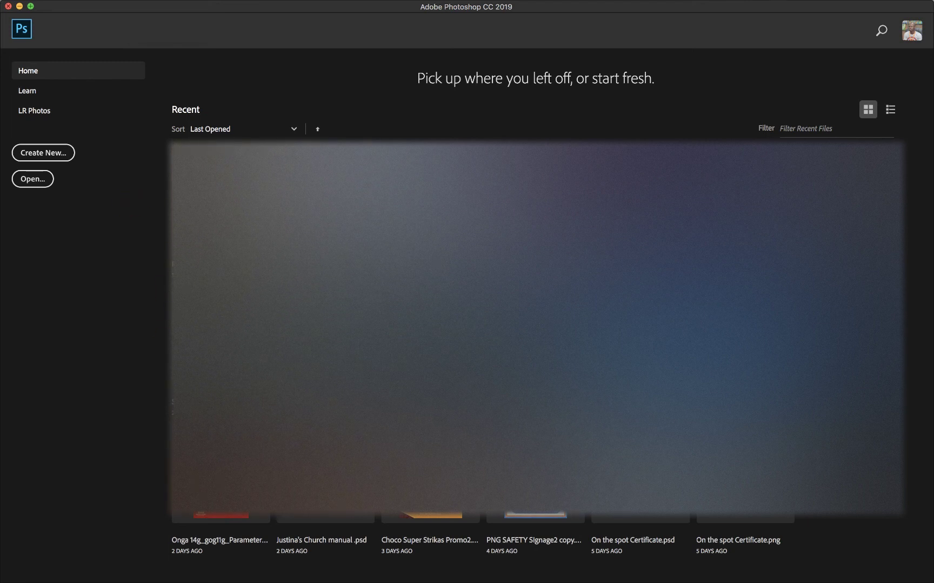
{"action": "left_click", "coordinate": [58, 154]}
{"action": "left_click_drag", "start_coordinate": [333, 96], "coordinate": [365, 17]}
{"action": "left_click_drag", "start_coordinate": [418, 77], "coordinate": [387, 17]}
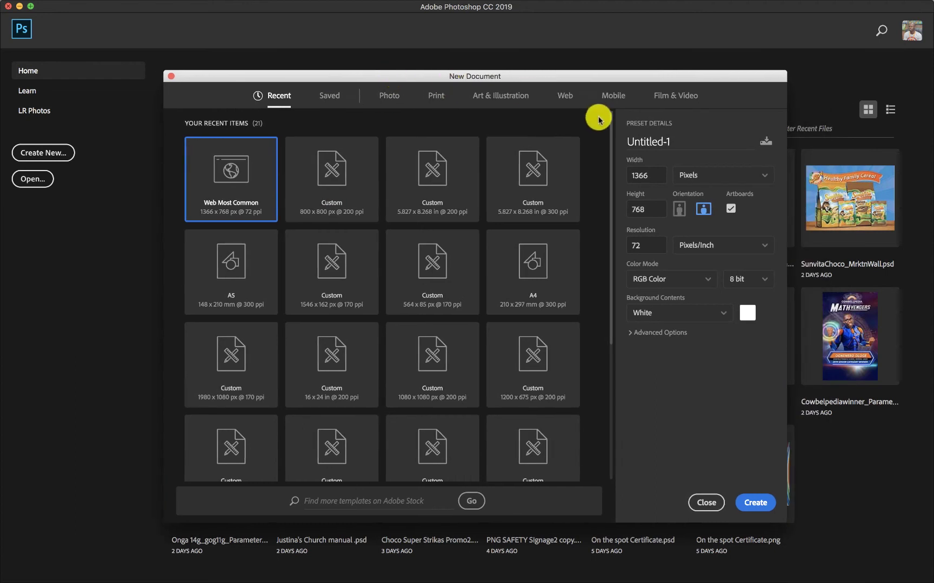
{"action": "mouse_move", "coordinate": [474, 81]}
{"action": "left_mouse_down"}
{"action": "mouse_move", "coordinate": [477, 15]}
{"action": "mouse_move", "coordinate": [463, 65]}
{"action": "left_mouse_up"}
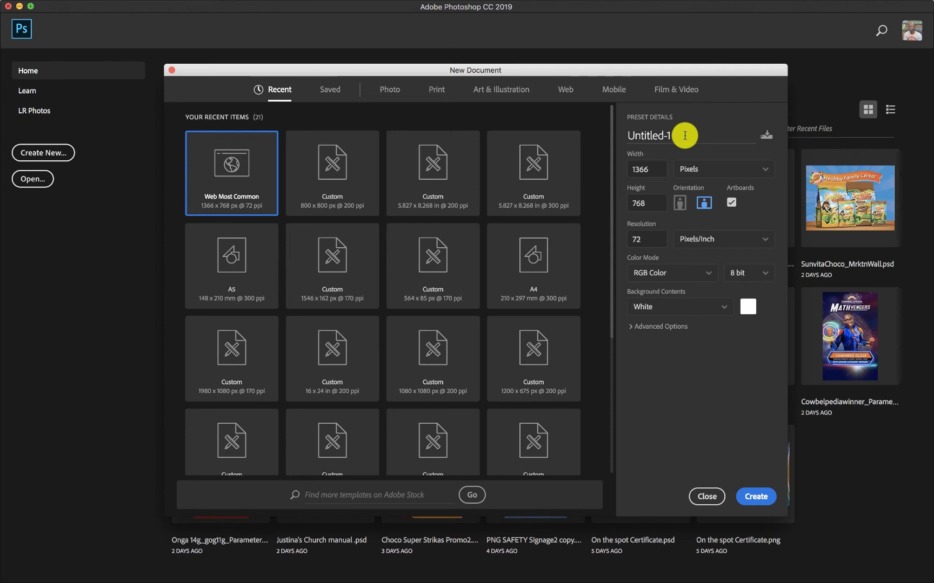
Name the new document "Project 1".
{"action": "left_click_drag", "start_coordinate": [684, 136], "coordinate": [613, 140]}
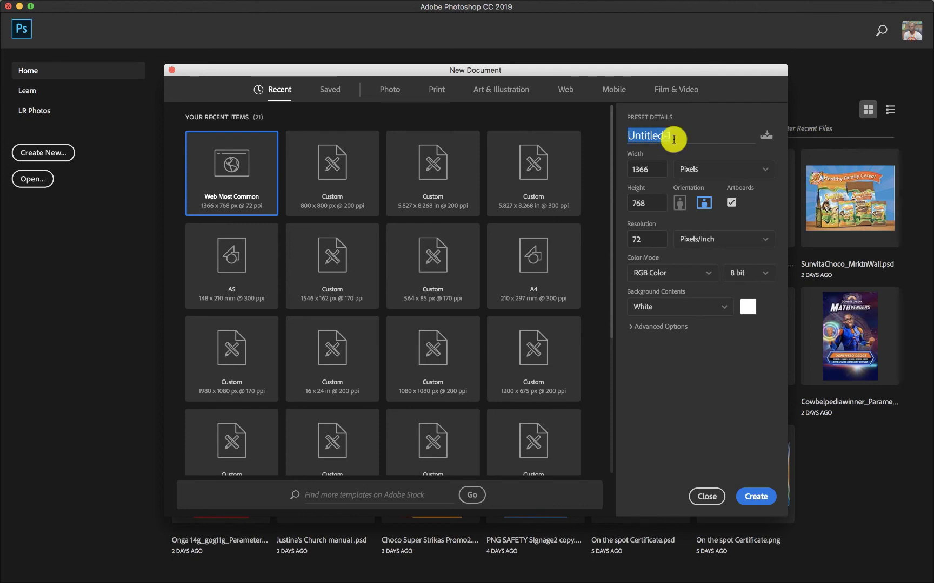
{"action": "type", "text": "Project"}
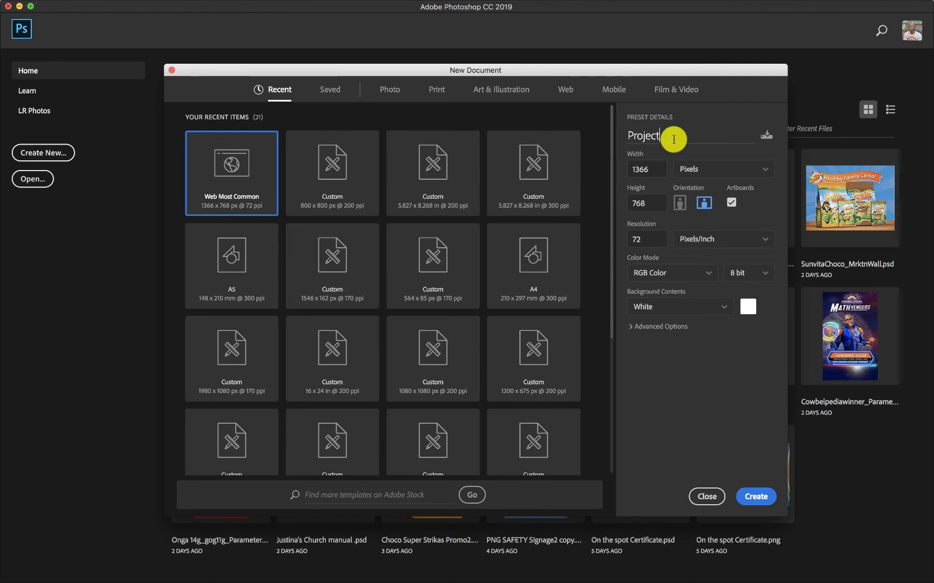
{"action": "type", "text": "t"}
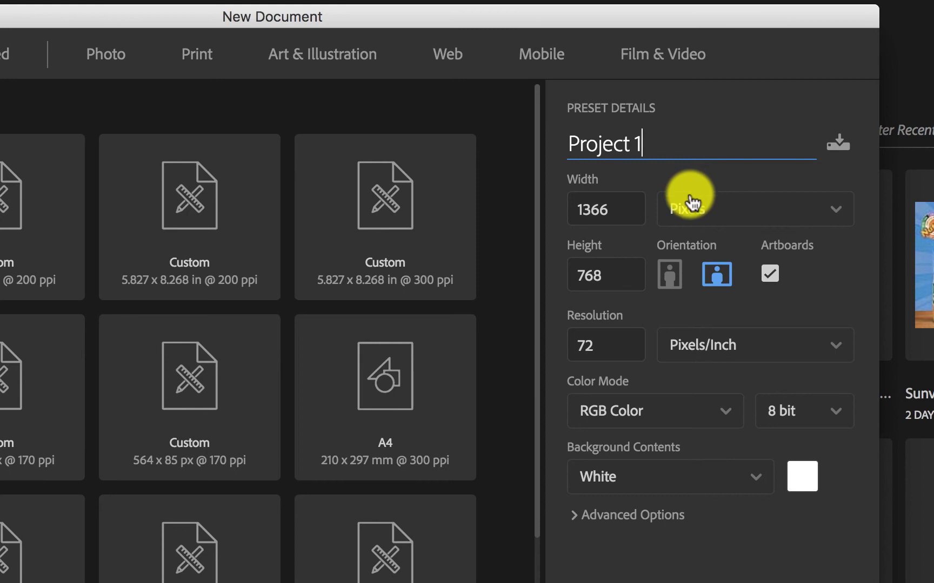
Examine the new document's width and height settings and the available measurement units.
{"action": "left_click", "coordinate": [622, 279]}
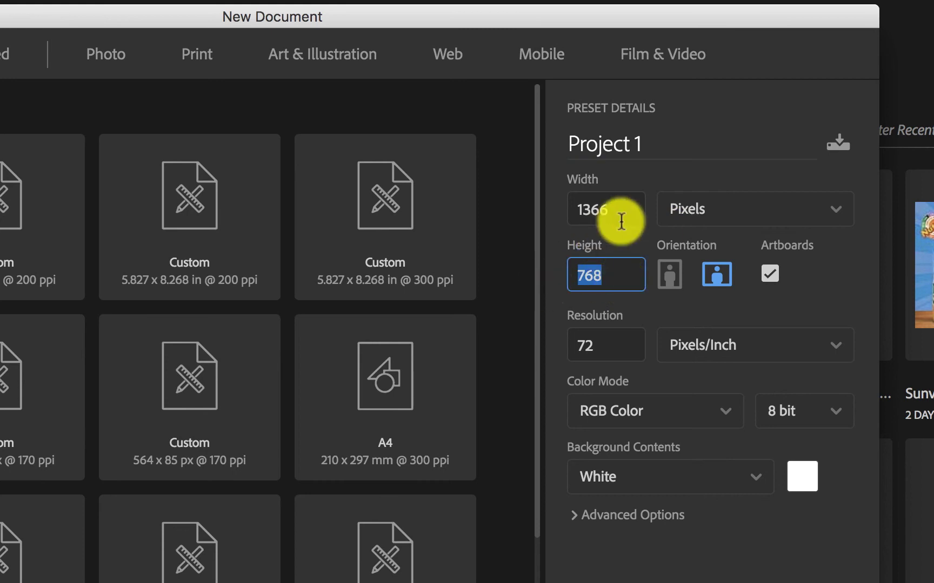
{"action": "left_click", "coordinate": [617, 212]}
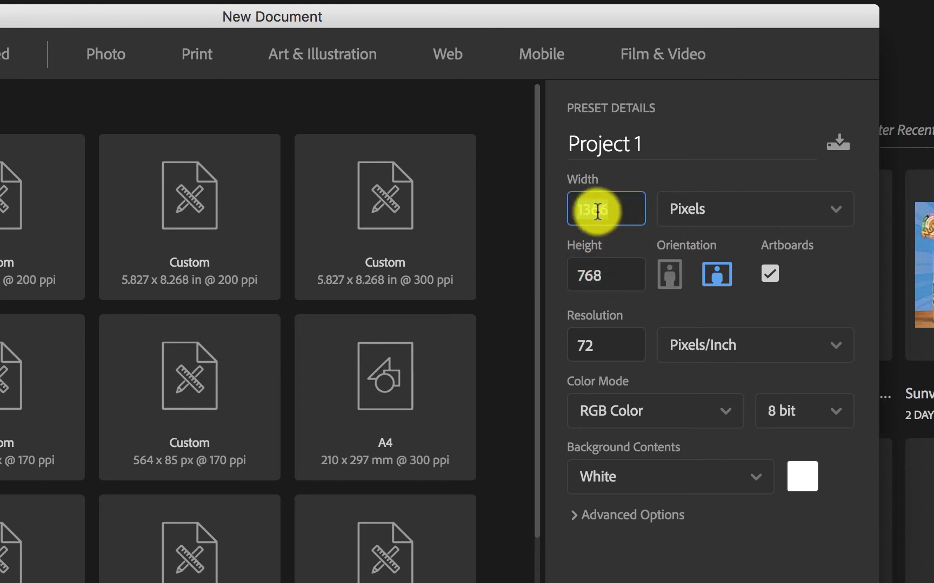
{"action": "left_click", "coordinate": [742, 220]}
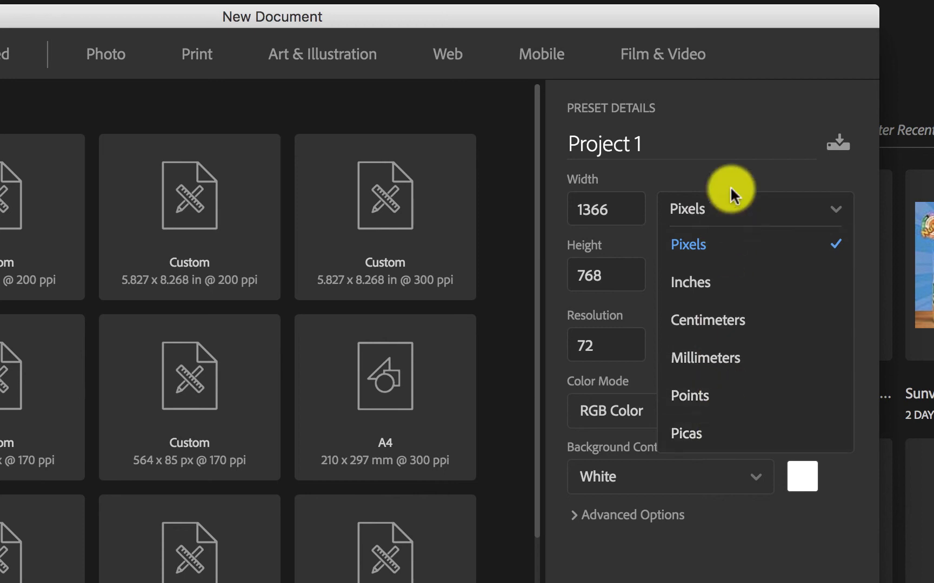
{"action": "left_click", "coordinate": [727, 214]}
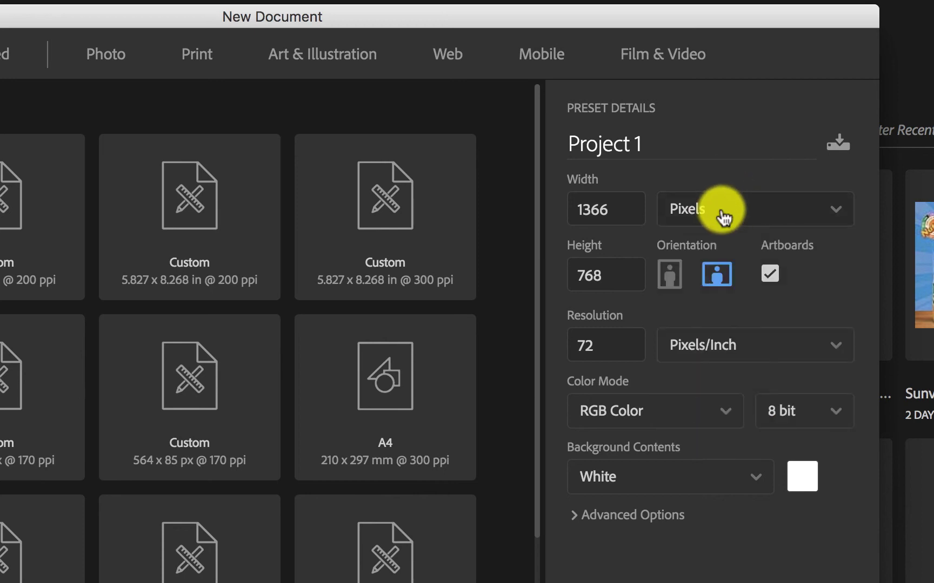
{"action": "left_click", "coordinate": [723, 214]}
{"action": "left_click", "coordinate": [720, 187]}
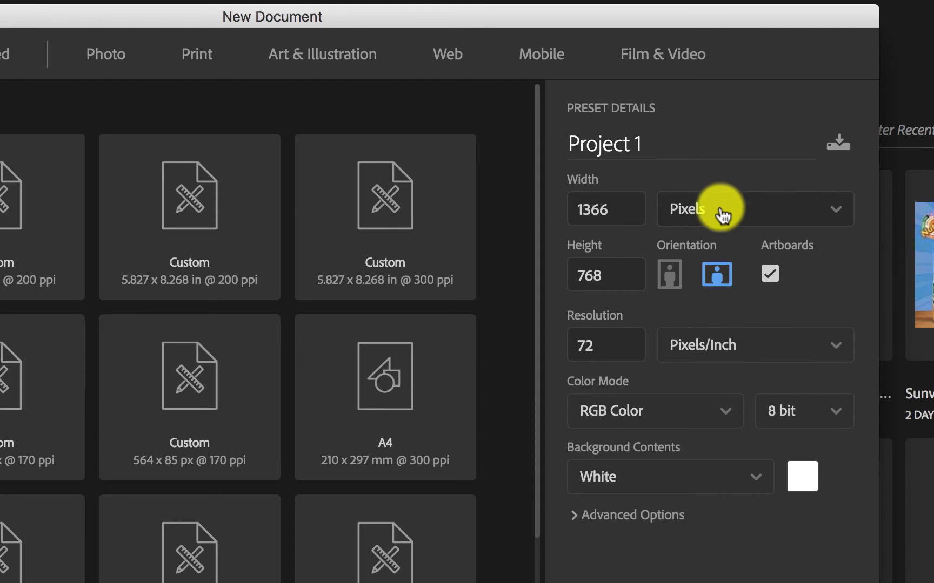
{"action": "left_click", "coordinate": [625, 210]}
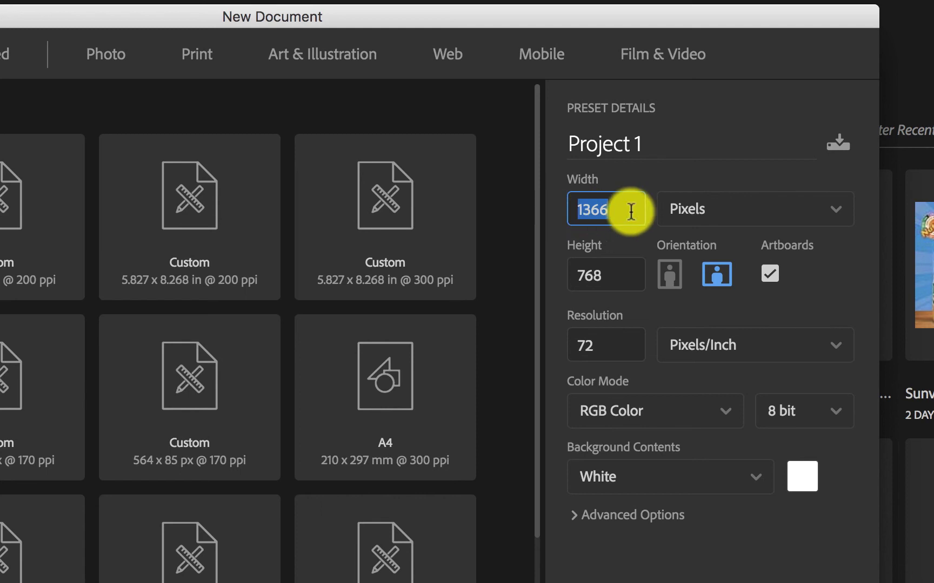
{"action": "left_click", "coordinate": [619, 274]}
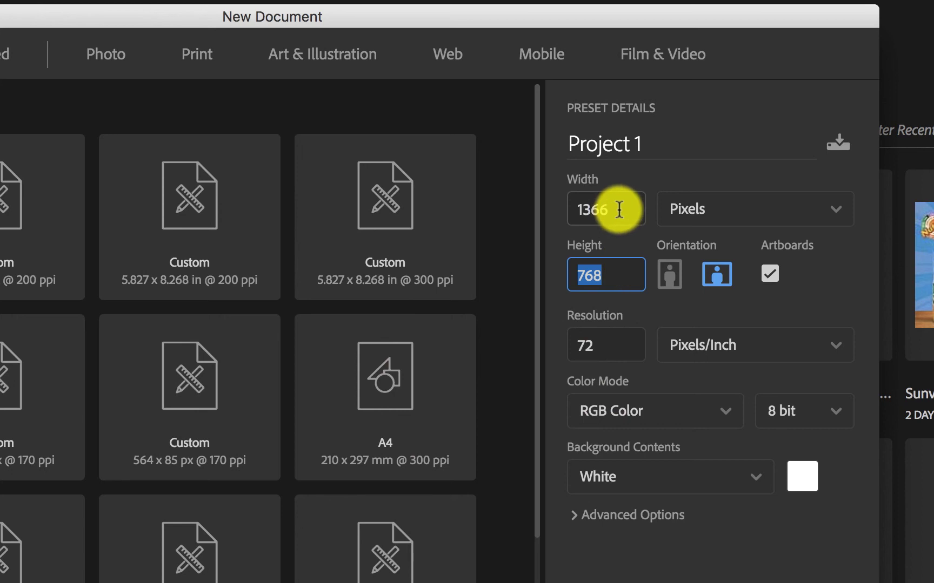
{"action": "left_click", "coordinate": [621, 214]}
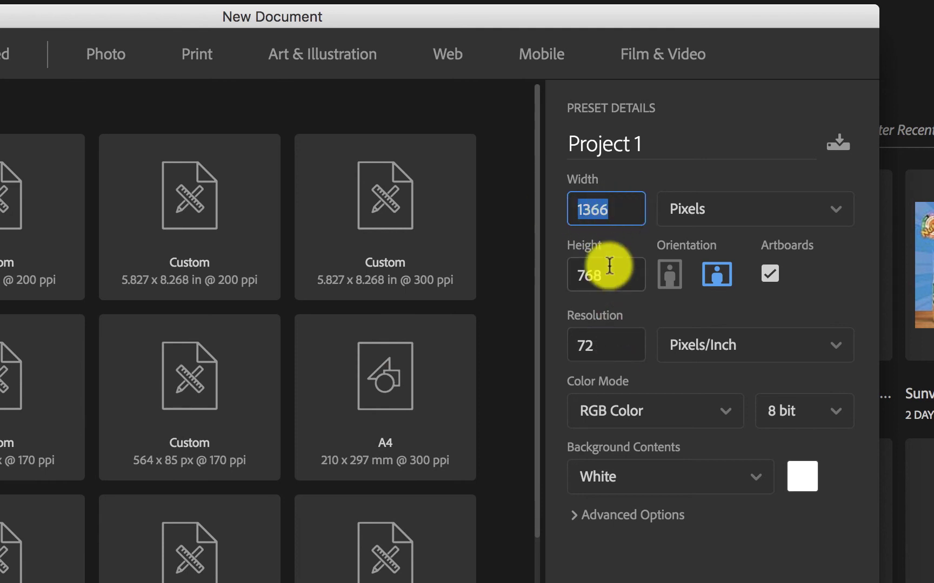
{"action": "left_click", "coordinate": [588, 276]}
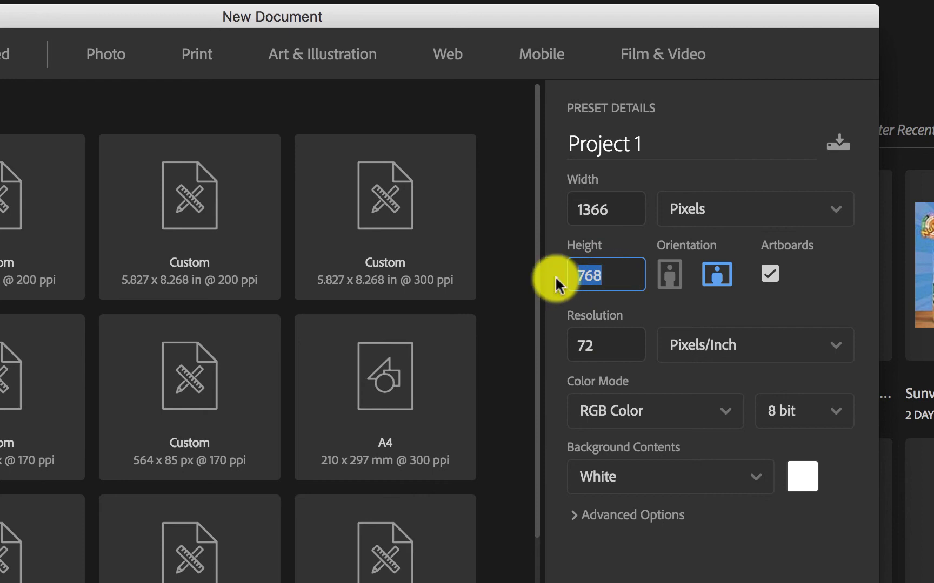
{"action": "left_click", "coordinate": [619, 277]}
{"action": "double_click", "coordinate": [610, 275]}
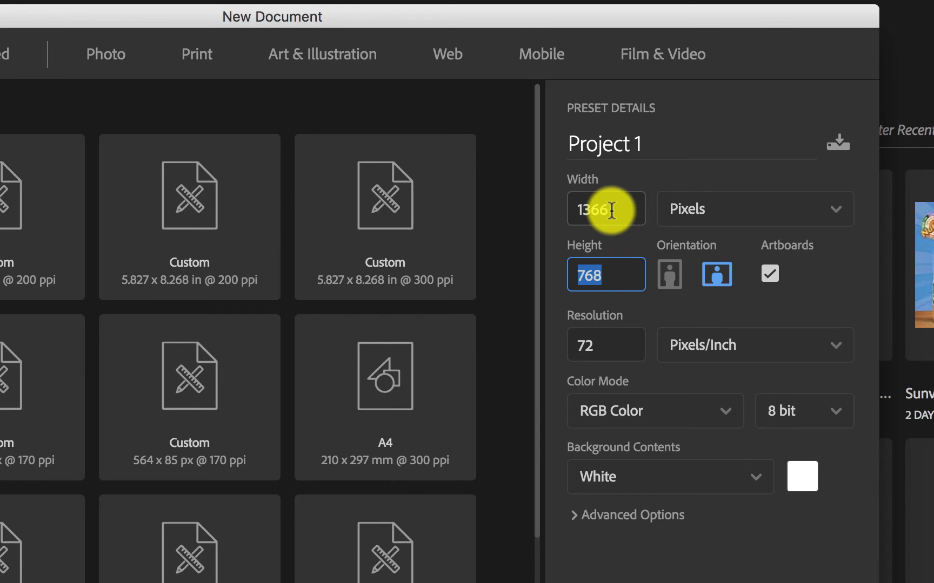
{"action": "left_click_drag", "start_coordinate": [615, 211], "coordinate": [545, 202]}
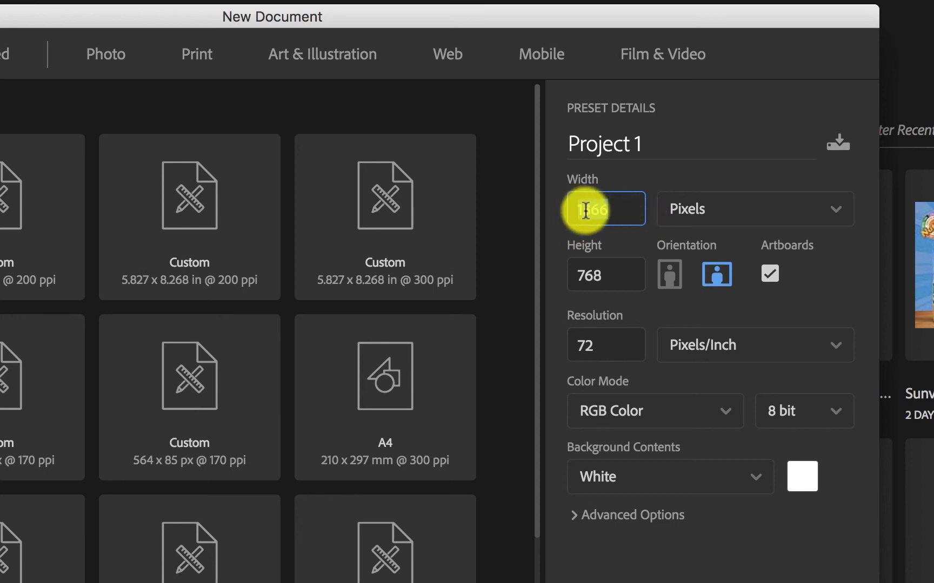
{"action": "left_click_drag", "start_coordinate": [619, 273], "coordinate": [524, 286]}
{"action": "left_click_drag", "start_coordinate": [617, 214], "coordinate": [535, 219]}
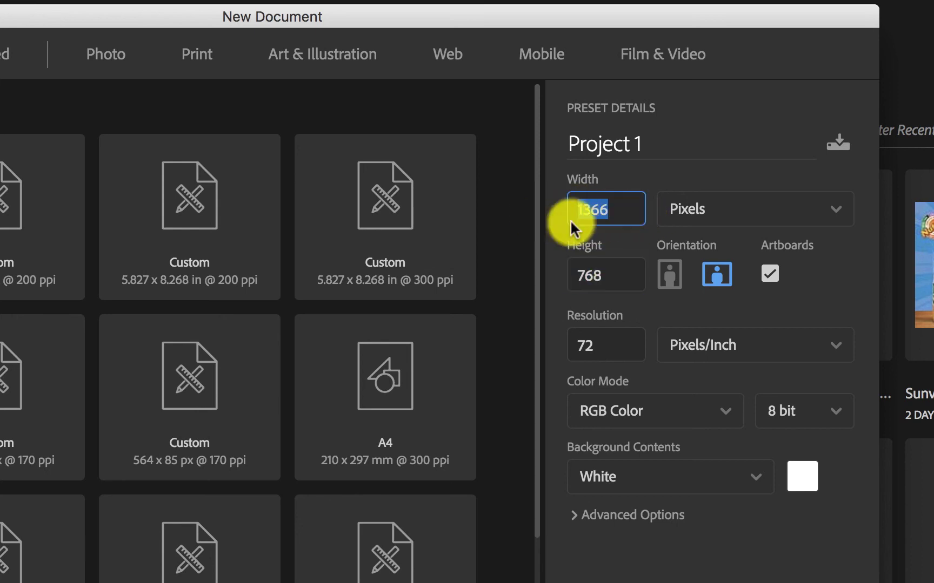
{"action": "left_click", "coordinate": [603, 234]}
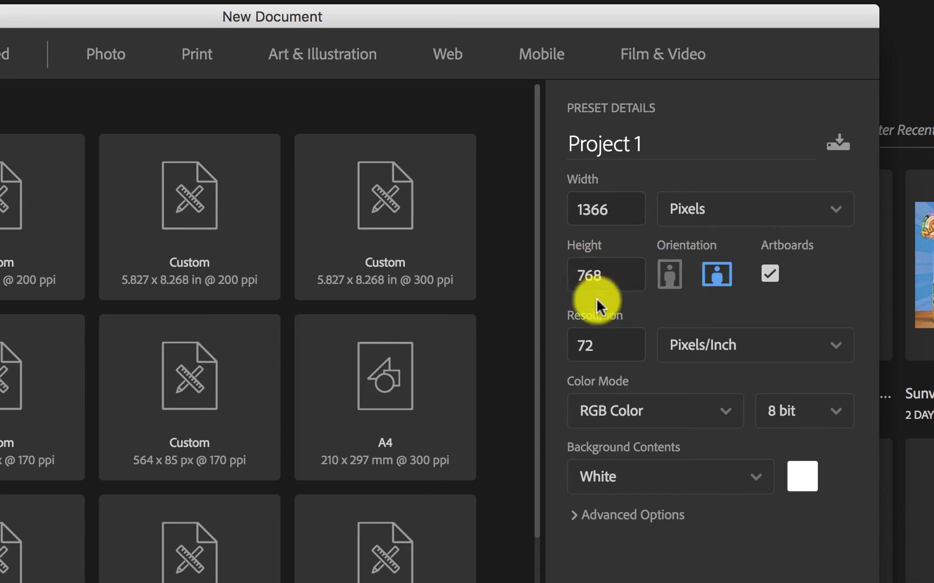
{"action": "double_click", "coordinate": [604, 209]}
Turn off artboards for the new document and set its orientation to portrait.
{"action": "left_click", "coordinate": [769, 274]}
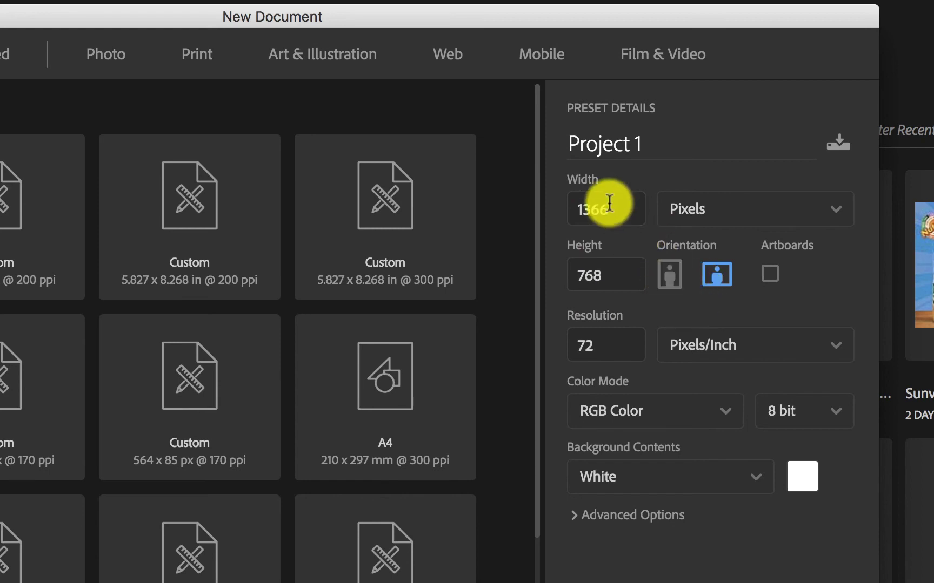
{"action": "double_click", "coordinate": [590, 208]}
{"action": "left_click", "coordinate": [625, 271]}
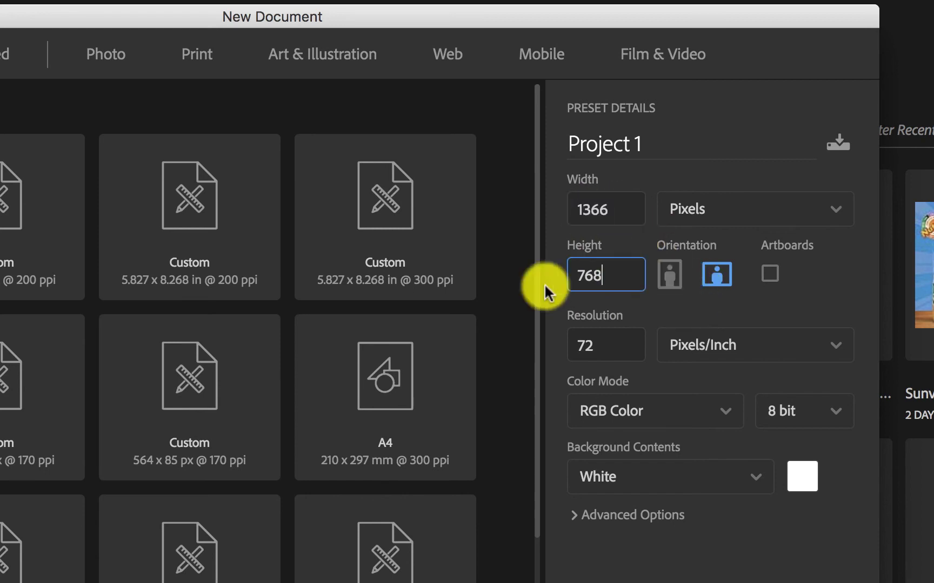
{"action": "double_click", "coordinate": [605, 215]}
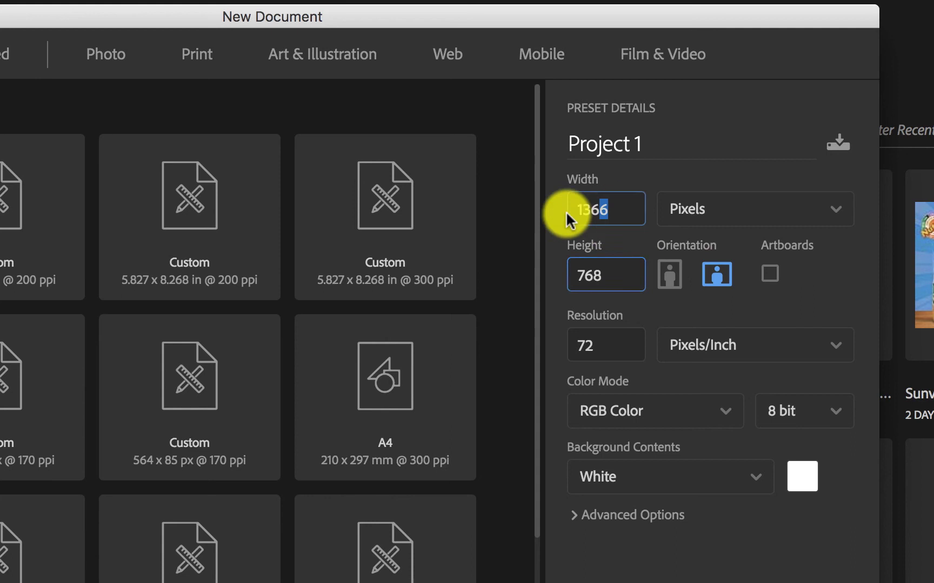
{"action": "double_click", "coordinate": [621, 271]}
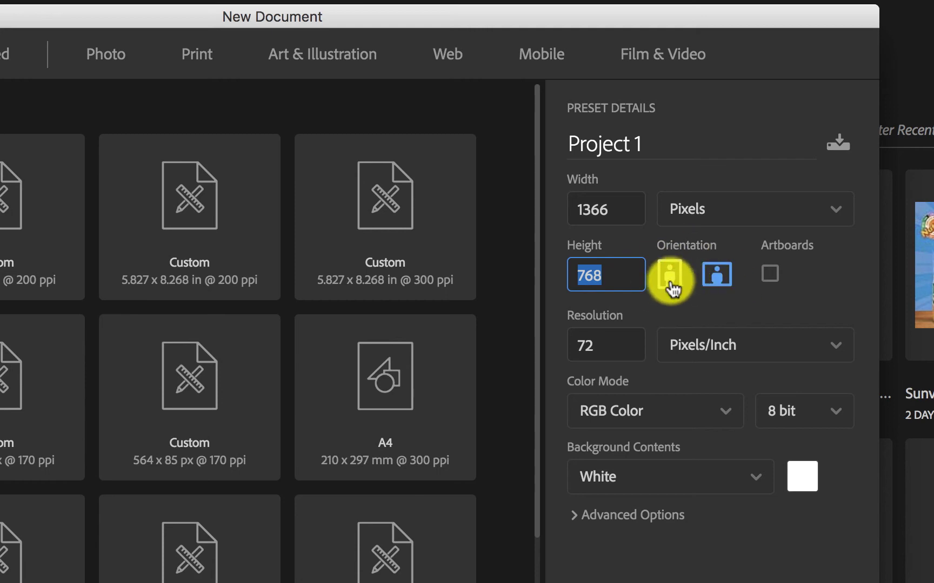
{"action": "left_click", "coordinate": [673, 279]}
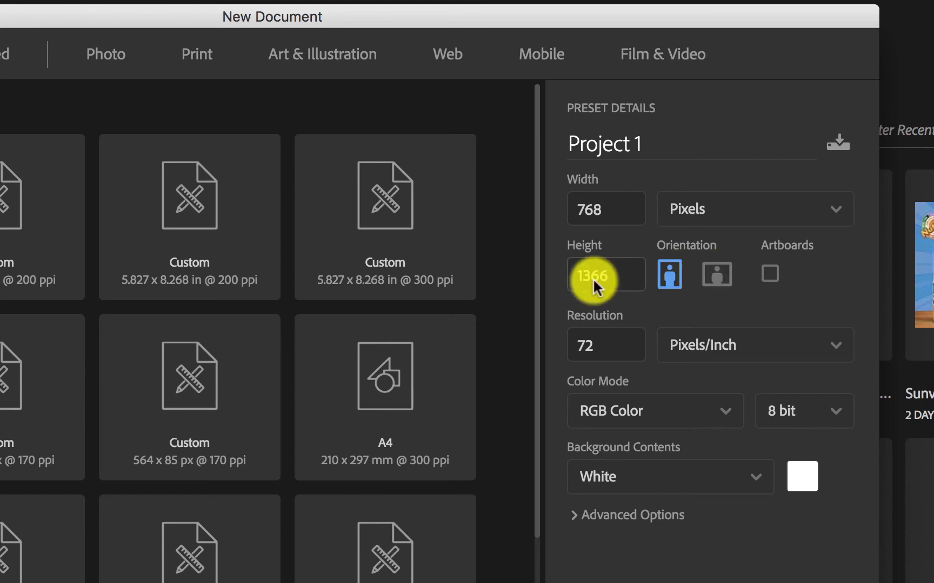
Set the document's resolution to 200 pixels per inch.
{"action": "double_click", "coordinate": [619, 345]}
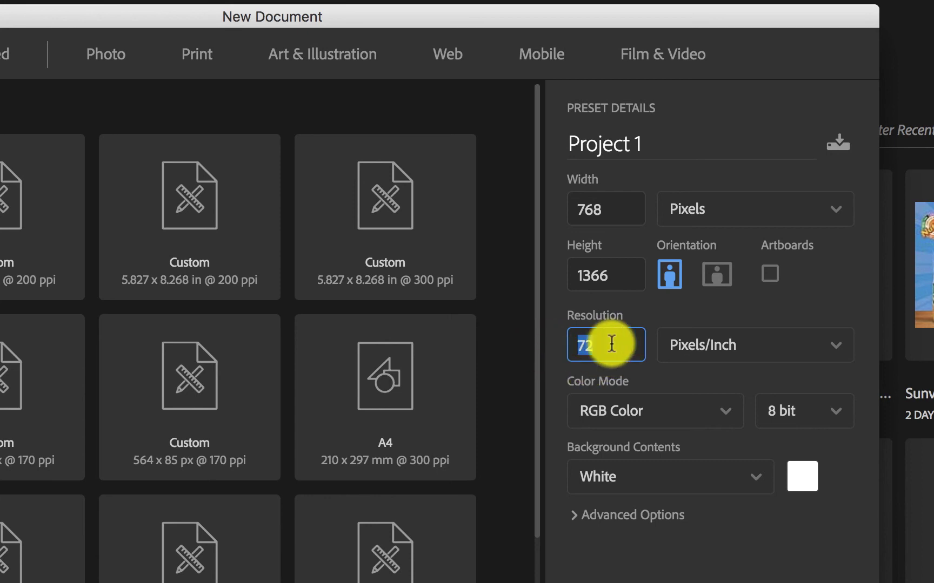
{"action": "type", "text": "200"}
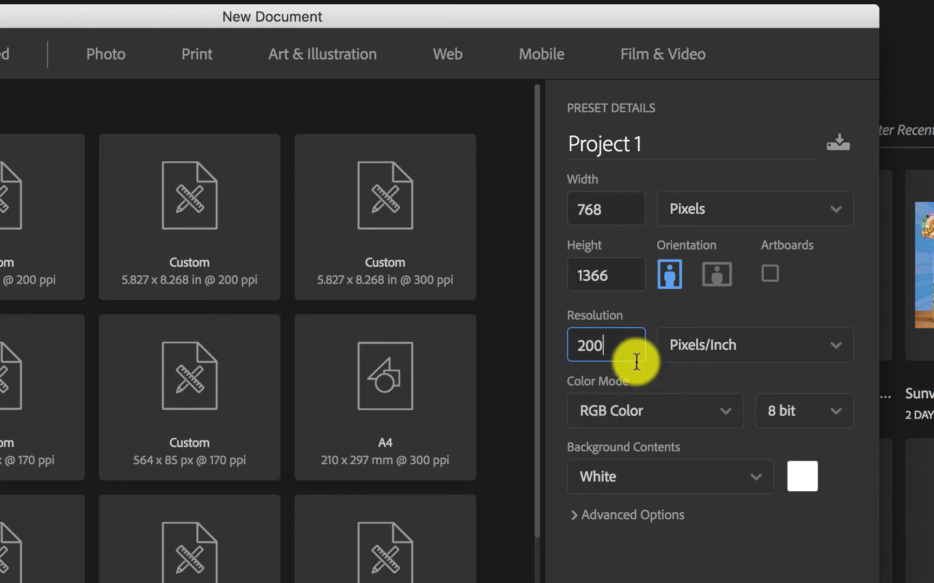
{"action": "left_click", "coordinate": [702, 350]}
{"action": "left_click", "coordinate": [710, 350]}
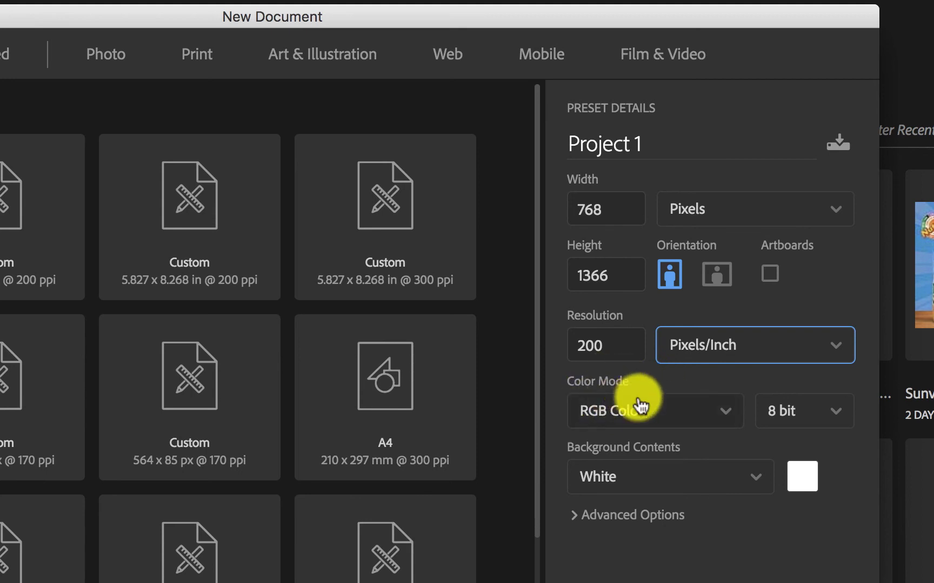
Keep the color mode as RGB Color, set the bit depth to 16 bit, and check the advanced options.
{"action": "left_click", "coordinate": [670, 419]}
{"action": "left_click", "coordinate": [669, 417]}
{"action": "left_click", "coordinate": [667, 418]}
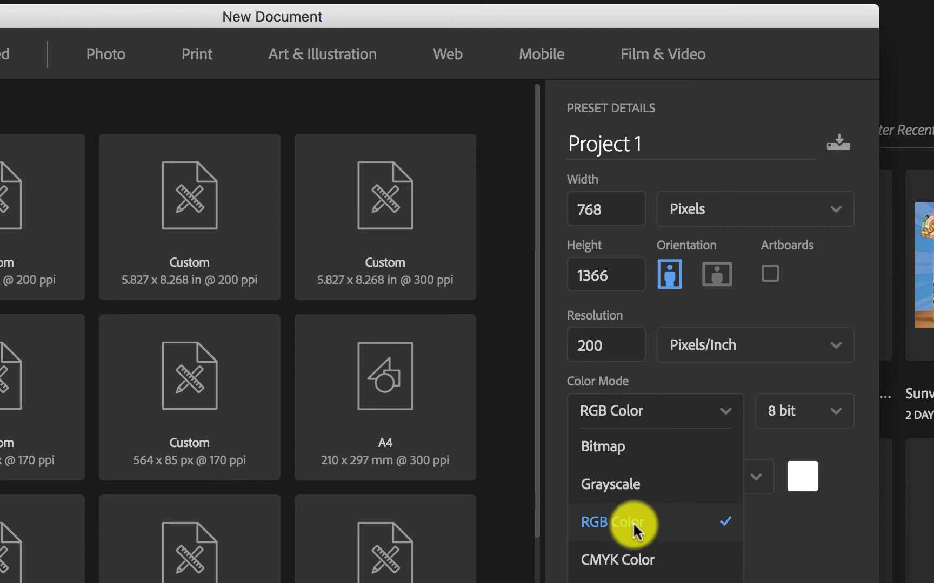
{"action": "left_click", "coordinate": [664, 414]}
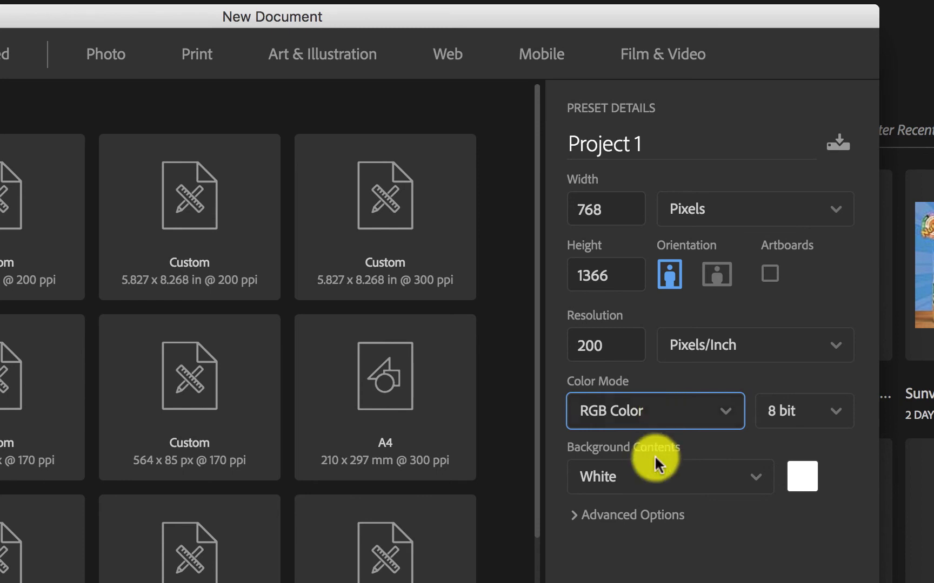
{"action": "left_click", "coordinate": [822, 412]}
{"action": "left_click", "coordinate": [822, 412]}
{"action": "left_click", "coordinate": [822, 413]}
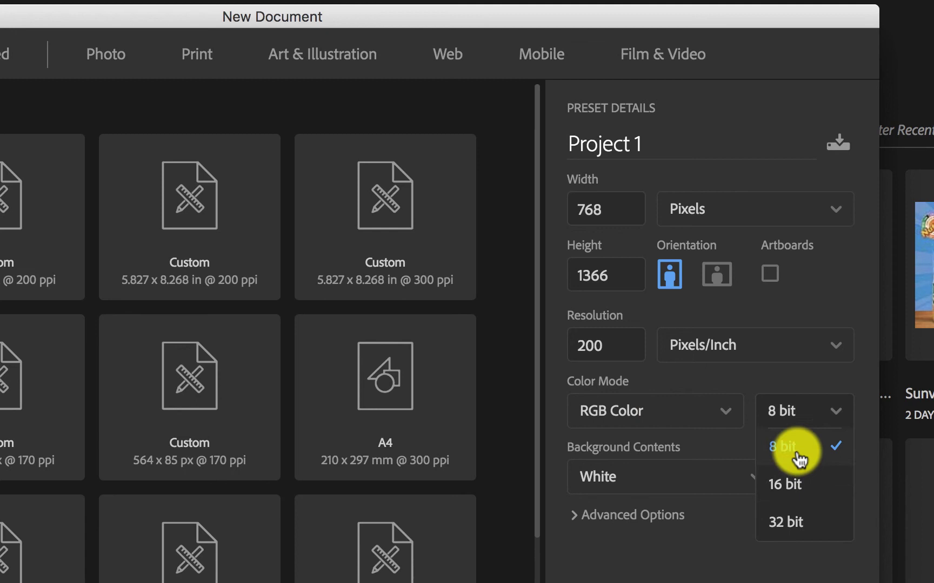
{"action": "left_click", "coordinate": [808, 489]}
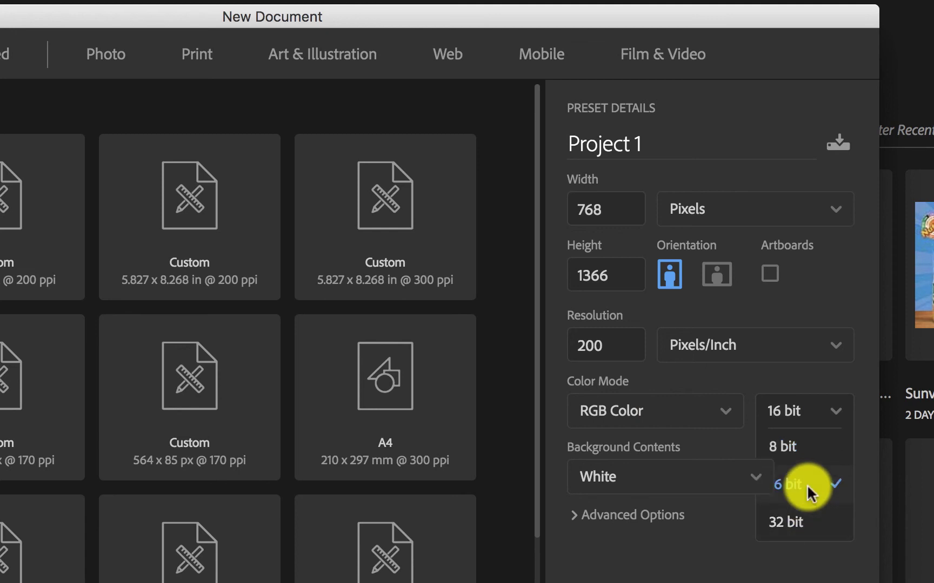
{"action": "left_click", "coordinate": [802, 417]}
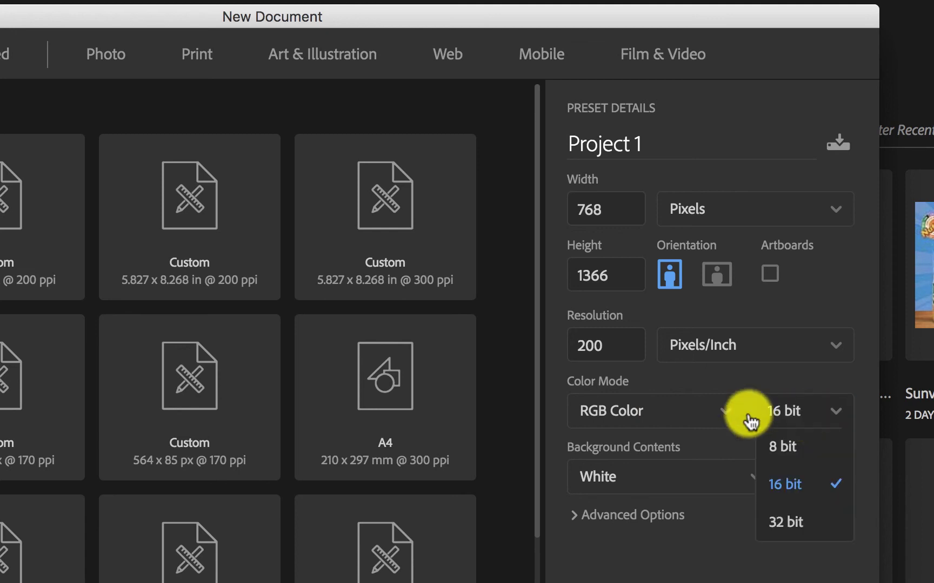
{"action": "left_click", "coordinate": [714, 383]}
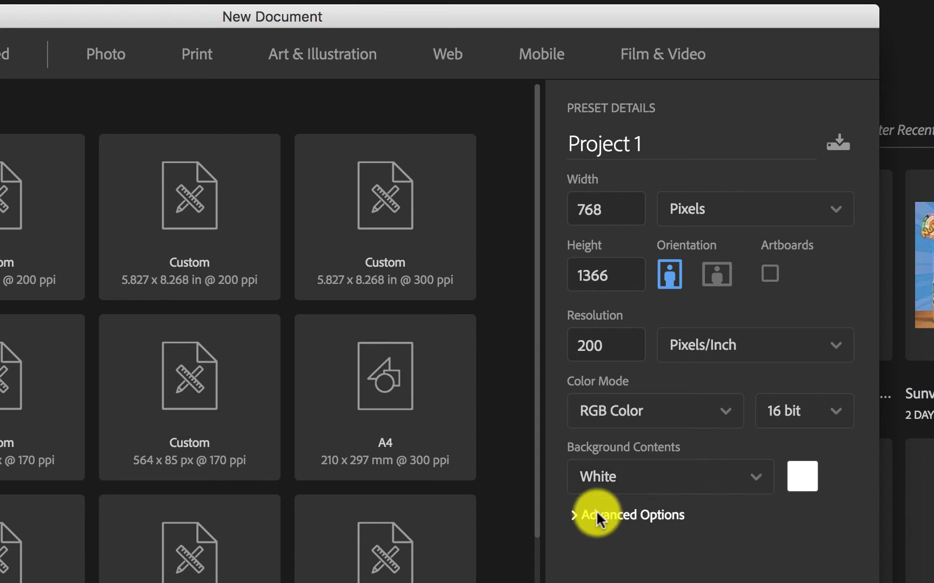
{"action": "left_click", "coordinate": [575, 515]}
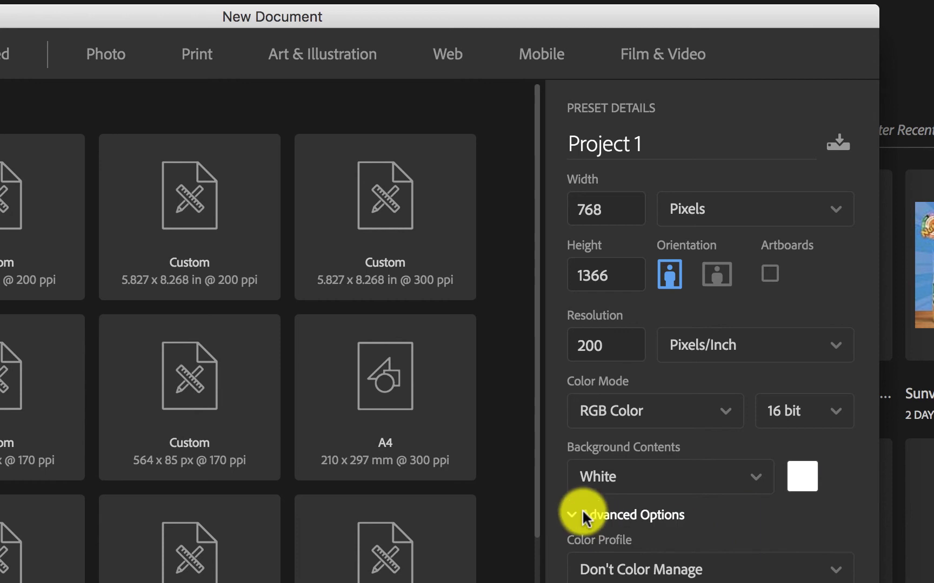
{"action": "left_click", "coordinate": [570, 515]}
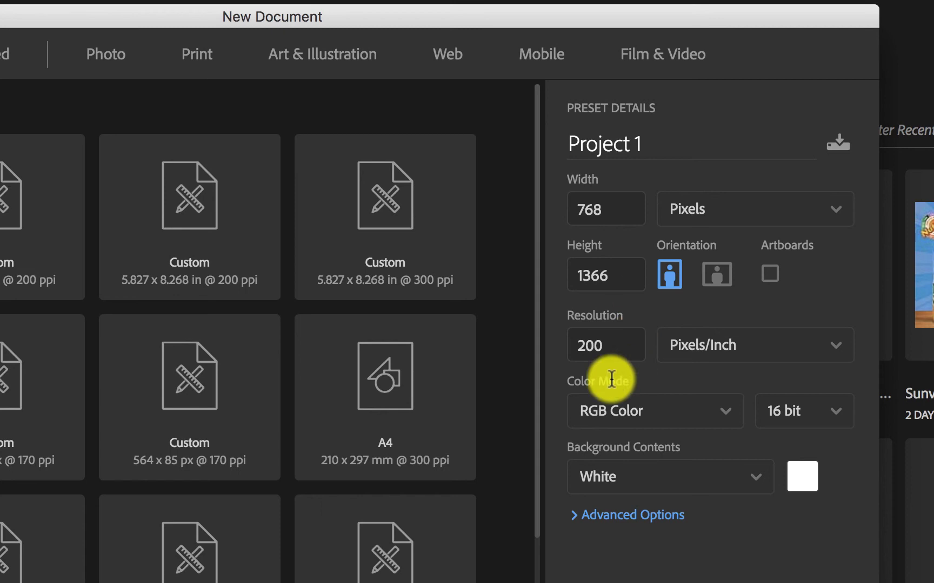
Set the new document's measurement unit to inches.
{"action": "left_click", "coordinate": [710, 211]}
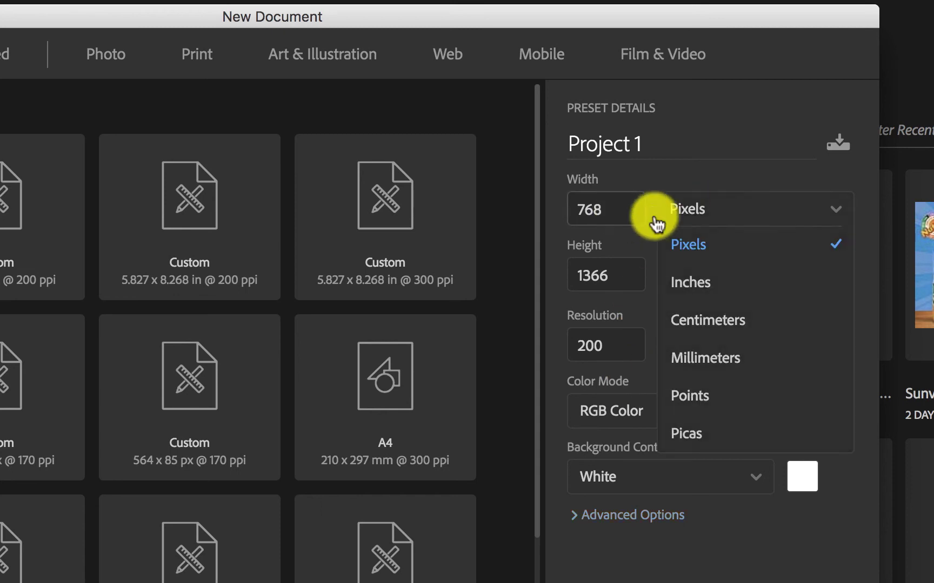
{"action": "left_click", "coordinate": [700, 221]}
{"action": "left_click", "coordinate": [719, 209]}
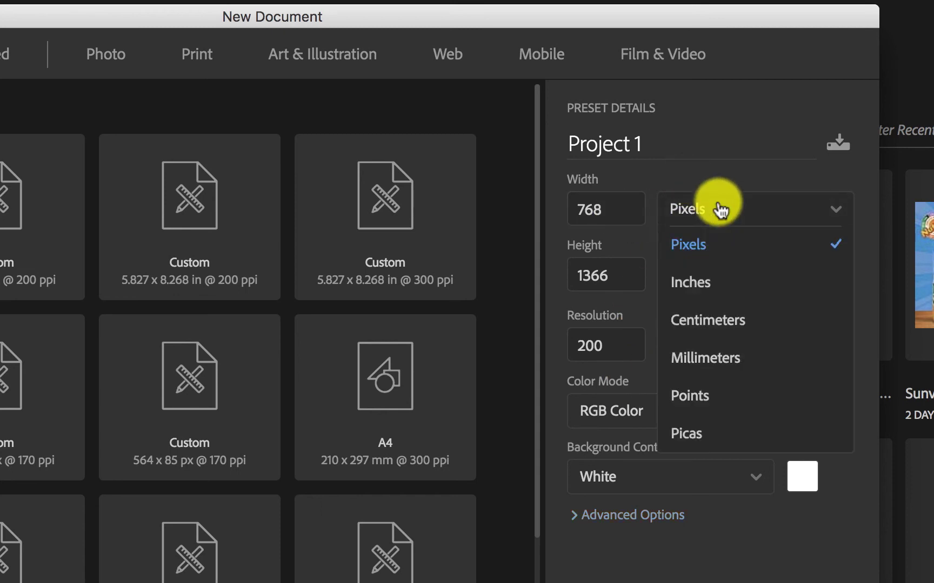
{"action": "left_click", "coordinate": [719, 213]}
{"action": "left_click", "coordinate": [719, 212]}
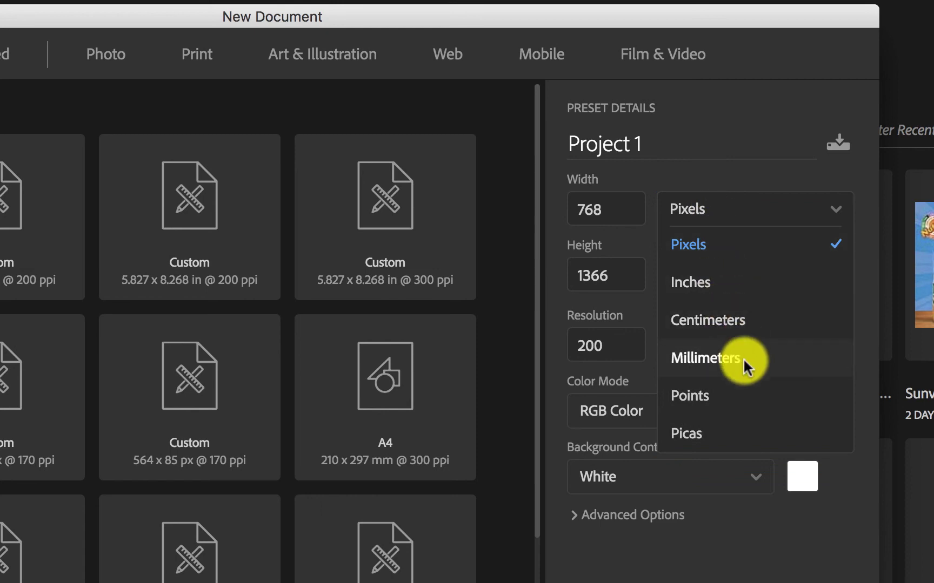
{"action": "left_click", "coordinate": [728, 274]}
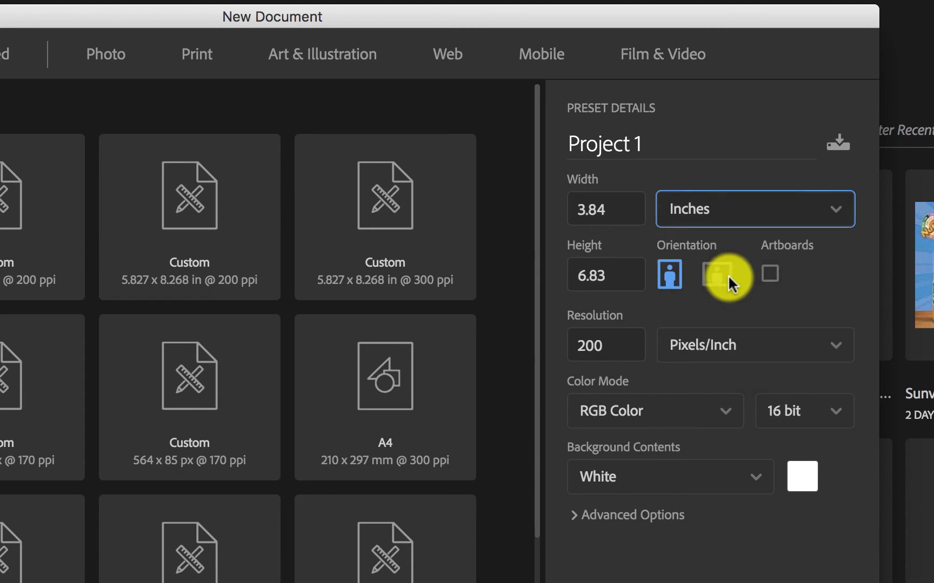
{"action": "left_click", "coordinate": [633, 211]}
{"action": "left_click_drag", "start_coordinate": [633, 211], "coordinate": [558, 214]}
{"action": "left_click_drag", "start_coordinate": [573, 275], "coordinate": [551, 259]}
{"action": "left_click_drag", "start_coordinate": [620, 202], "coordinate": [525, 204]}
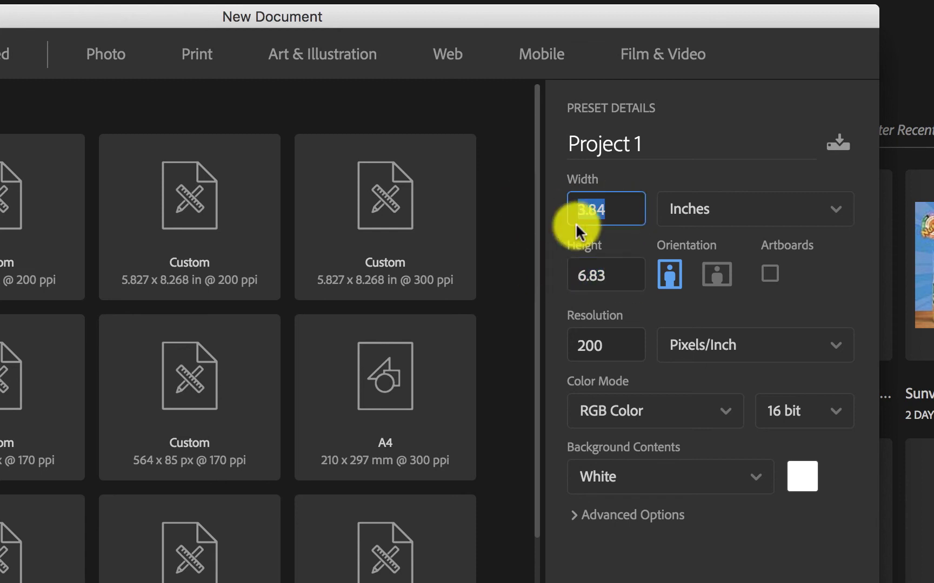
{"action": "left_click_drag", "start_coordinate": [621, 264], "coordinate": [512, 261]}
{"action": "left_click_drag", "start_coordinate": [569, 214], "coordinate": [512, 277]}
{"action": "left_click", "coordinate": [636, 287]}
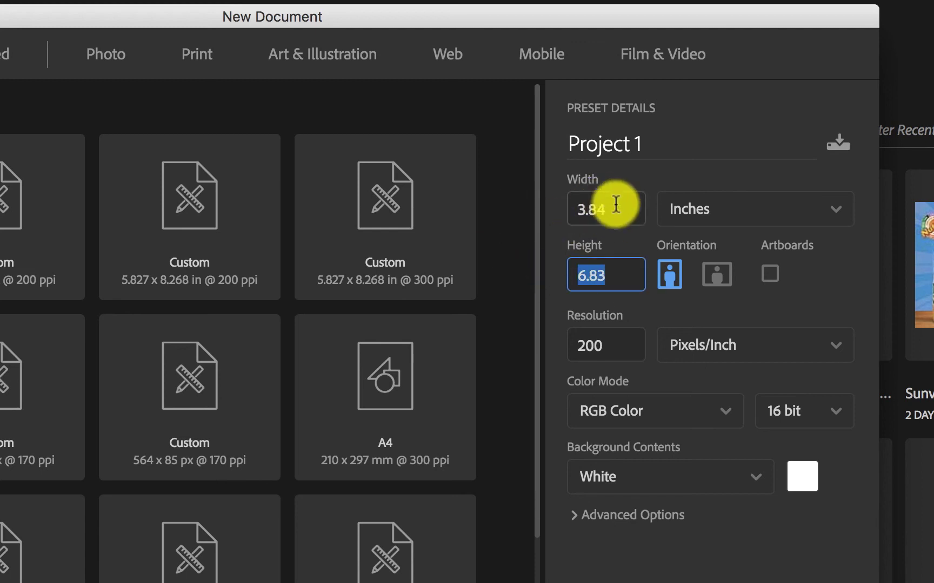
{"action": "left_click_drag", "start_coordinate": [608, 201], "coordinate": [559, 206]}
{"action": "left_click_drag", "start_coordinate": [621, 277], "coordinate": [559, 233]}
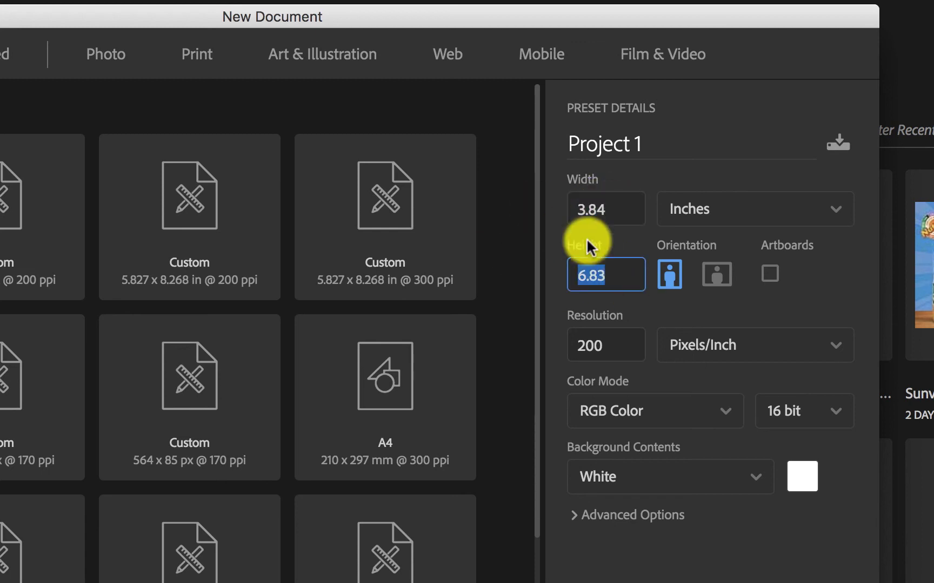
Set the document's width to 16 inches and its height to 23 inches.
{"action": "left_click_drag", "start_coordinate": [627, 210], "coordinate": [525, 212]}
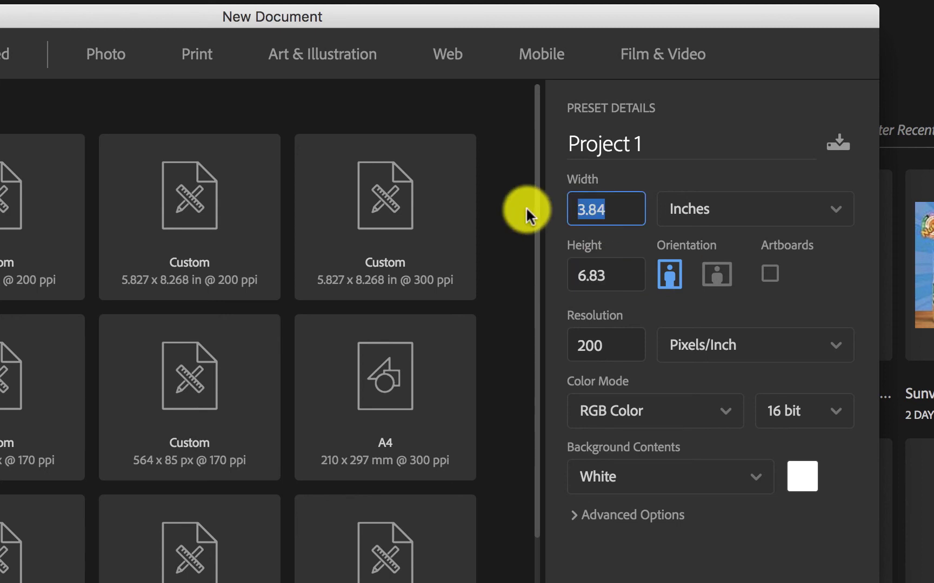
{"action": "type", "text": "16"}
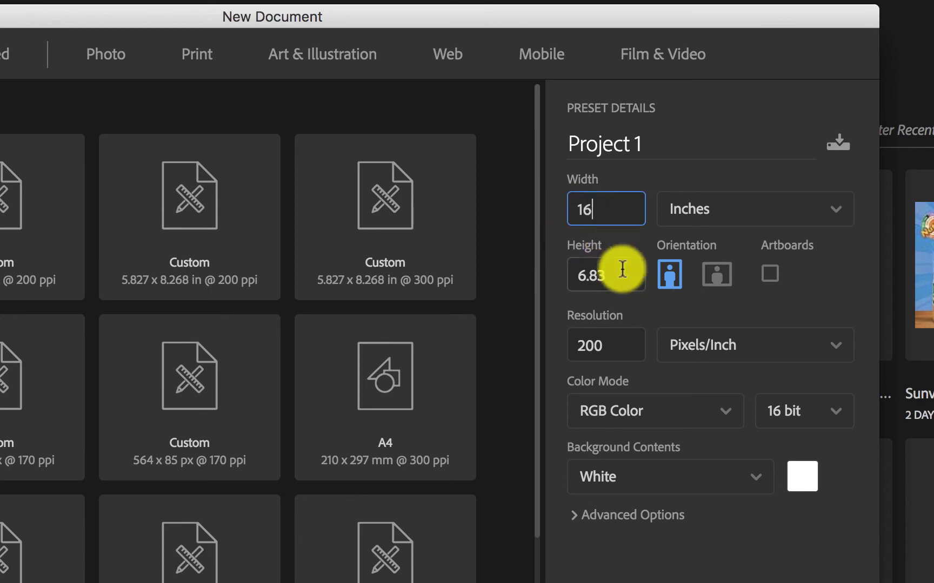
{"action": "left_click_drag", "start_coordinate": [621, 271], "coordinate": [525, 270]}
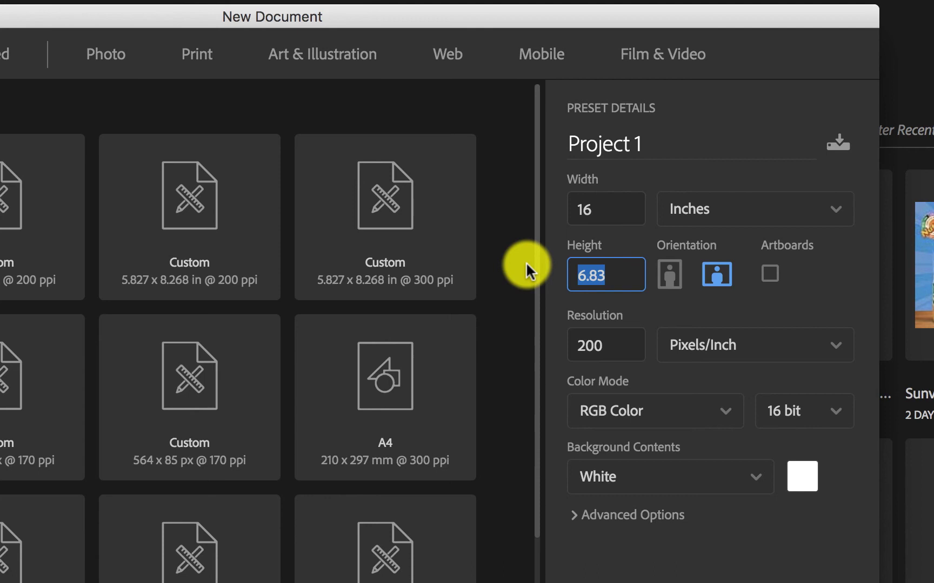
{"action": "type", "text": "23"}
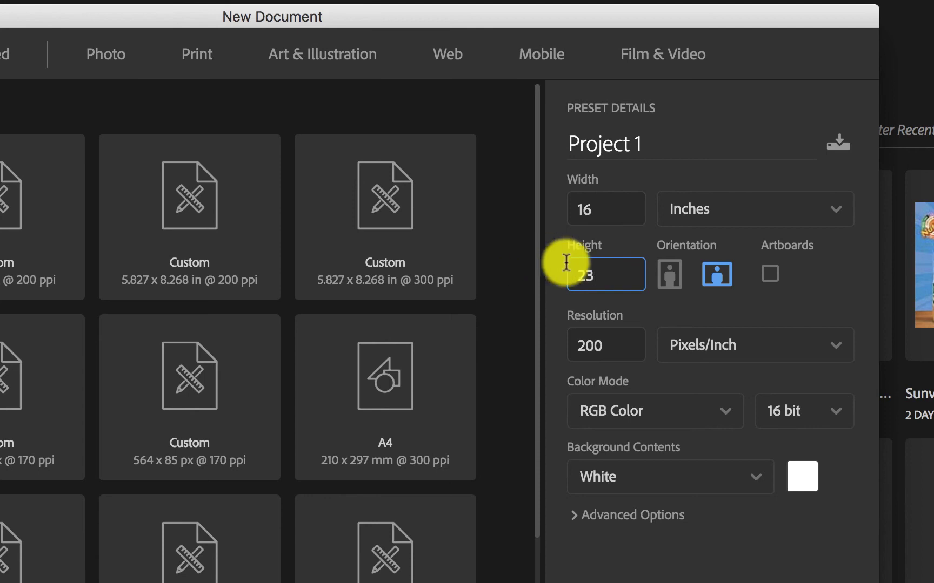
Switch the document's orientation to landscape so its width and height swap to 23 by 16 inches.
{"action": "left_click", "coordinate": [614, 211]}
{"action": "left_click", "coordinate": [624, 274]}
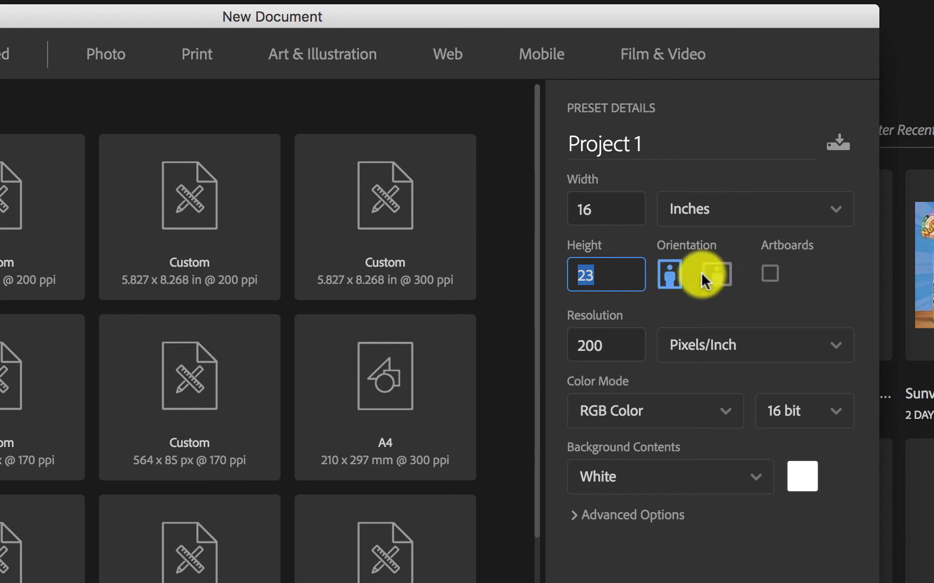
{"action": "left_click", "coordinate": [717, 276]}
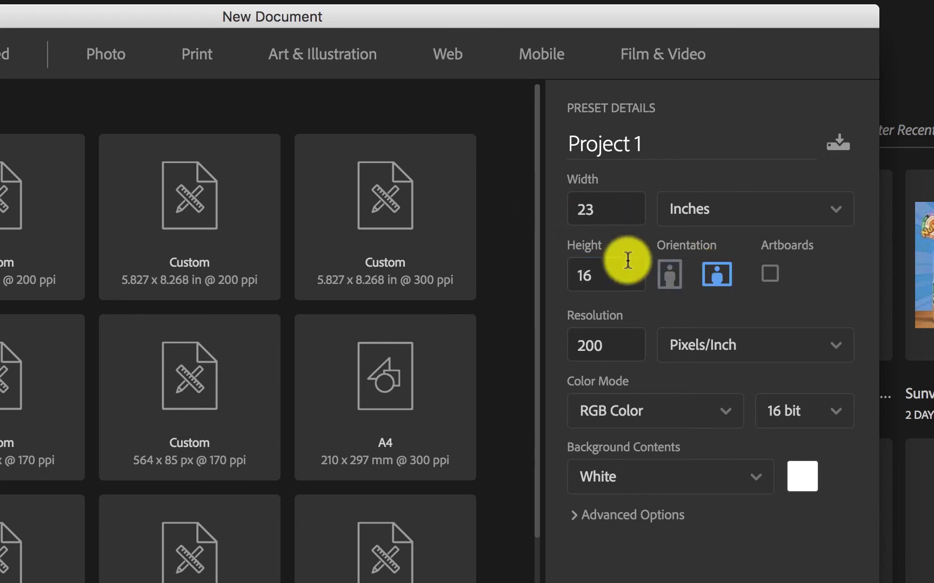
Set the document's resolution to 300 pixels per inch.
{"action": "double_click", "coordinate": [610, 339]}
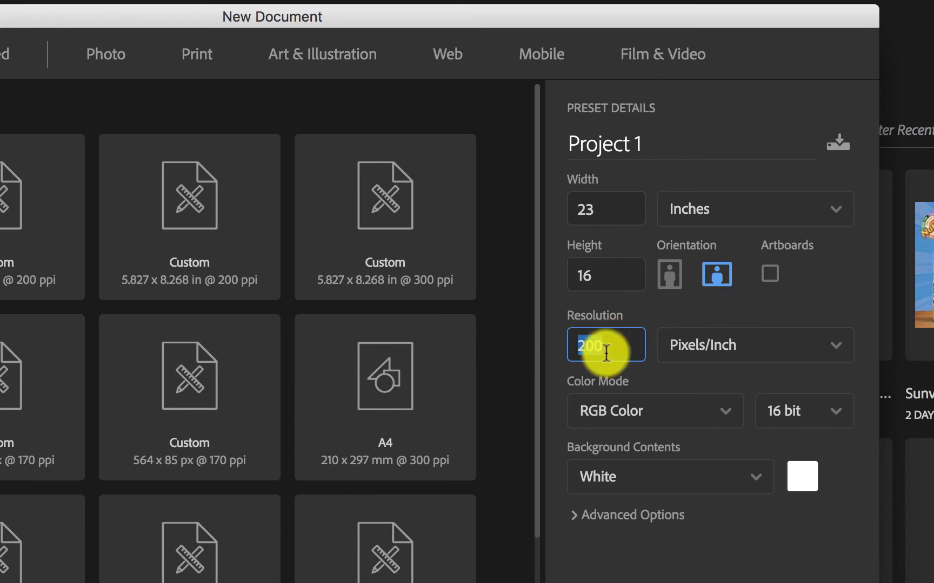
{"action": "type", "text": "300"}
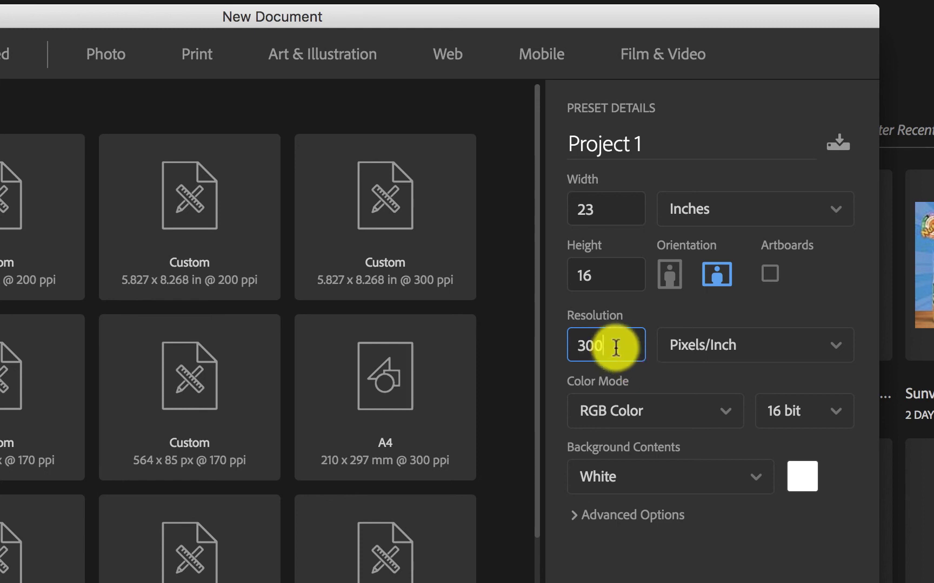
{"action": "left_click_drag", "start_coordinate": [613, 350], "coordinate": [580, 350]}
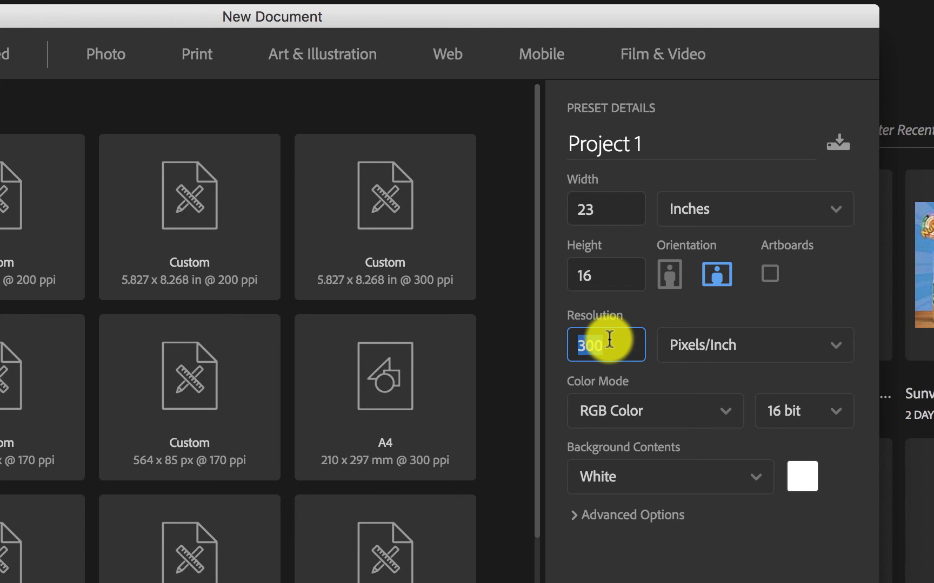
{"action": "left_click", "coordinate": [629, 376]}
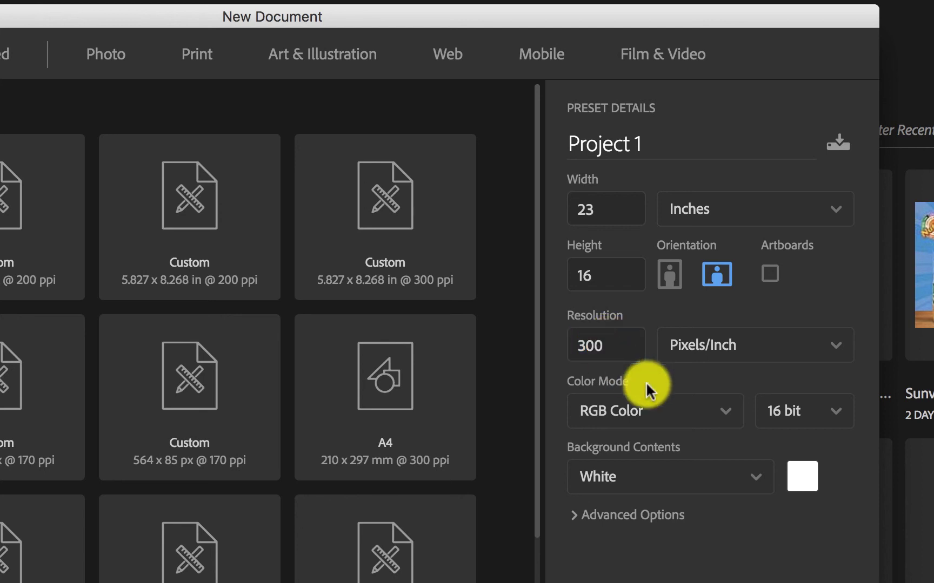
Set the color mode to CMYK Color and keep the bit depth at 16 bit.
{"action": "left_click", "coordinate": [694, 416]}
{"action": "left_click", "coordinate": [625, 560]}
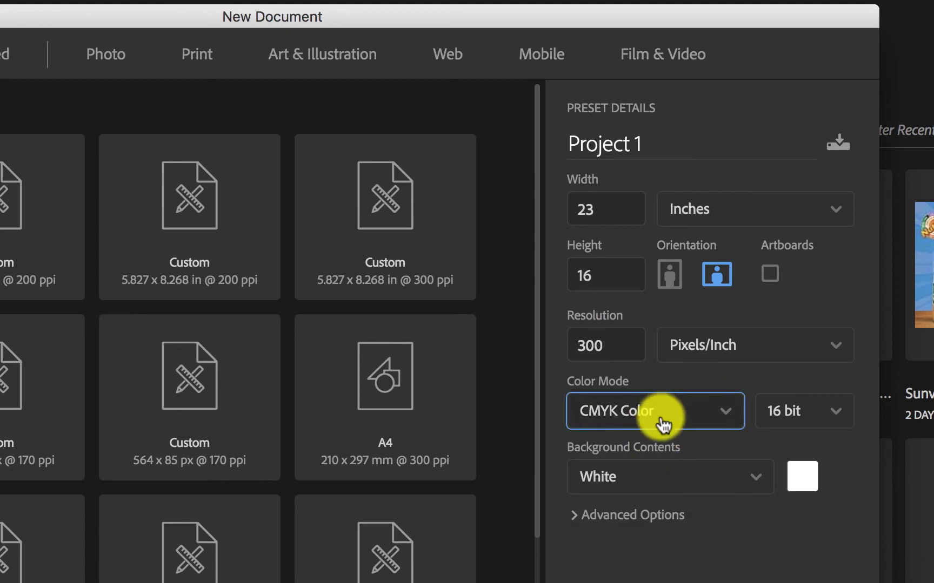
{"action": "left_click", "coordinate": [663, 425]}
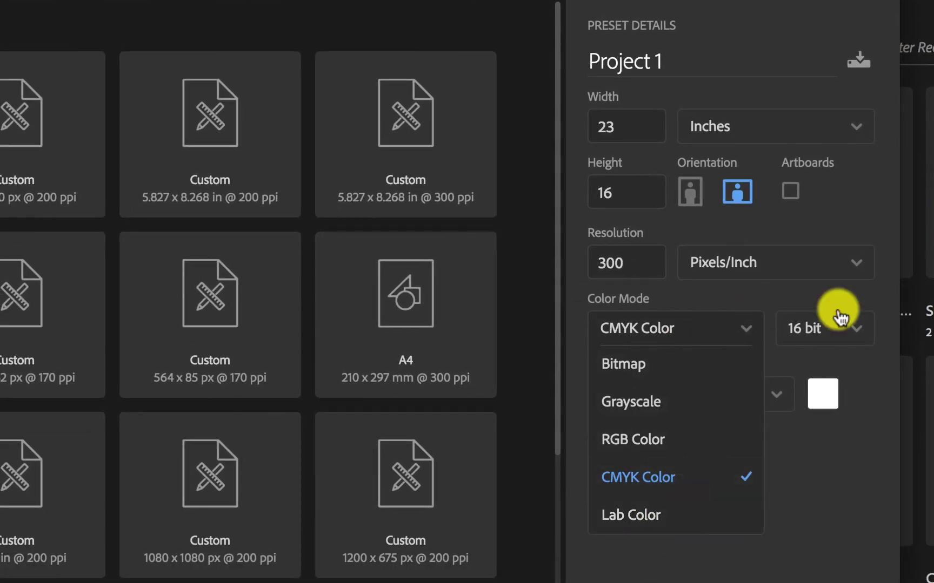
{"action": "left_click", "coordinate": [839, 329]}
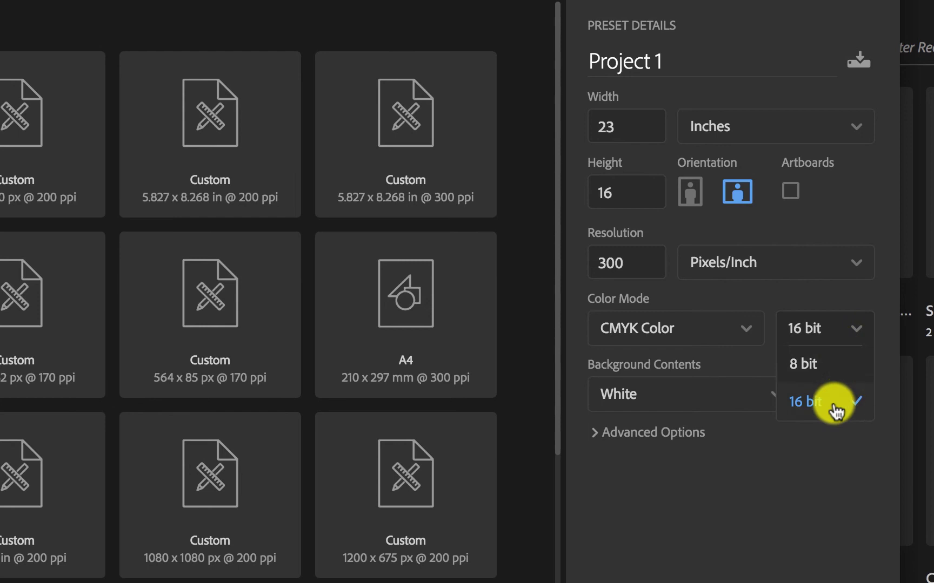
{"action": "left_click", "coordinate": [833, 404]}
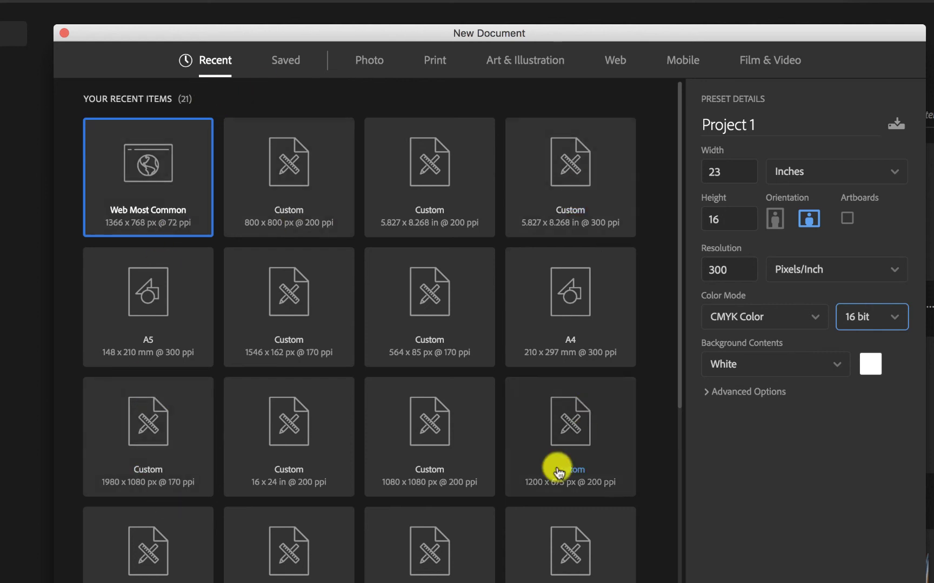
Look through the recent document presets and open the saved blank document presets.
{"action": "scroll", "coordinate": [430, 465], "scroll_direction": "down", "scroll_amount": 3}
{"action": "scroll", "coordinate": [429, 464], "scroll_direction": "down", "scroll_amount": 3}
{"action": "scroll", "coordinate": [427, 432], "scroll_direction": "up", "scroll_amount": 5}
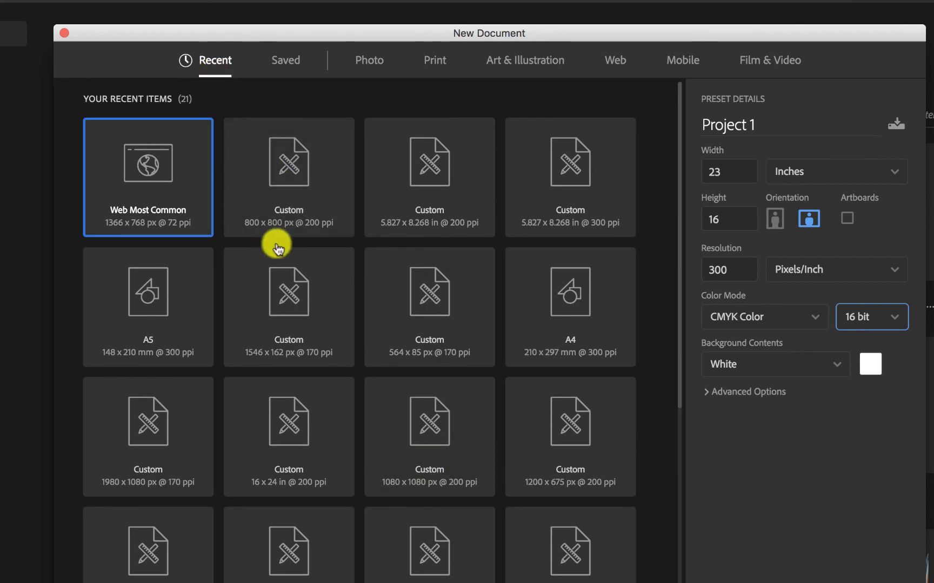
{"action": "left_click", "coordinate": [285, 59]}
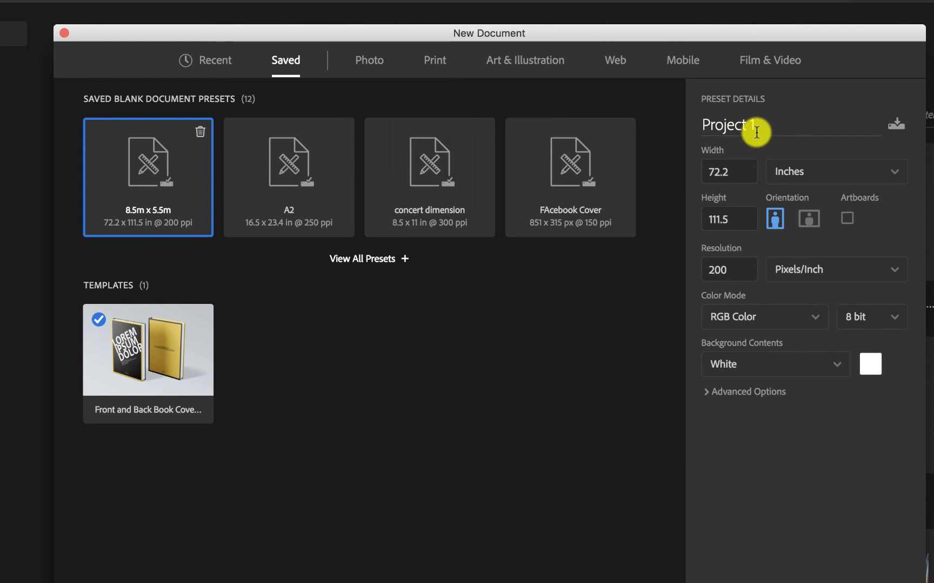
Start saving the current settings as a document preset named A2, and cancel without saving it.
{"action": "left_click_drag", "start_coordinate": [762, 126], "coordinate": [669, 133]}
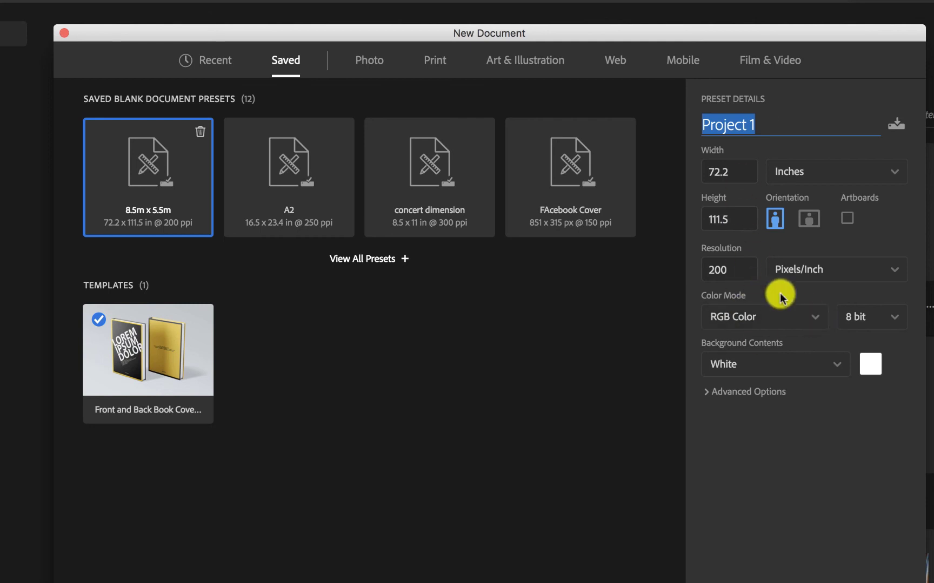
{"action": "left_click", "coordinate": [897, 127]}
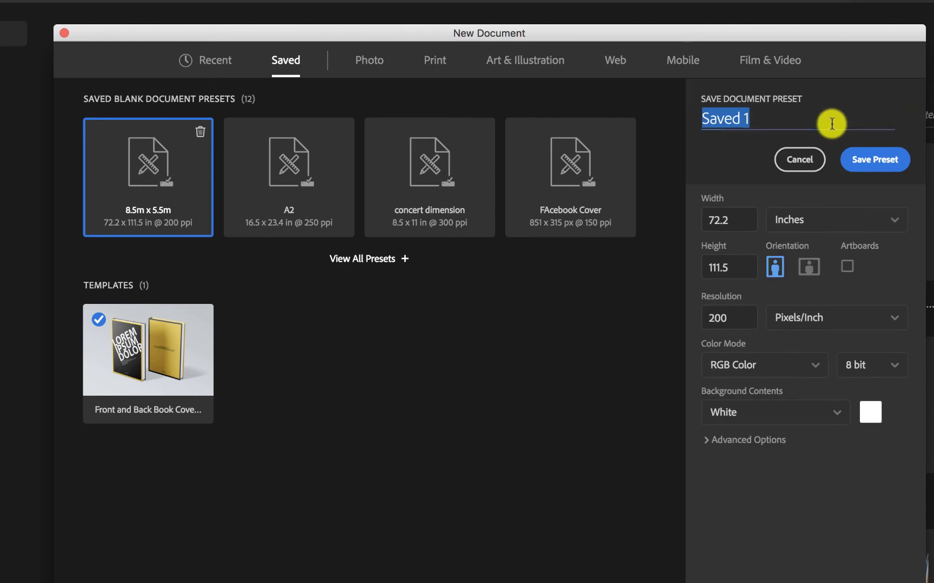
{"action": "left_click_drag", "start_coordinate": [767, 119], "coordinate": [683, 124]}
{"action": "left_click_drag", "start_coordinate": [763, 119], "coordinate": [708, 123]}
{"action": "type", "text": "A"}
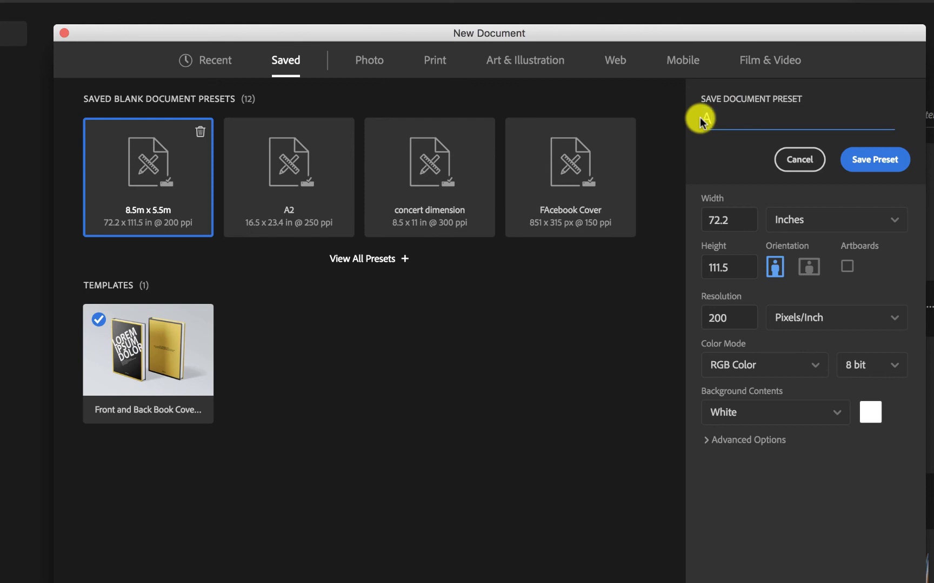
{"action": "type", "text": "2"}
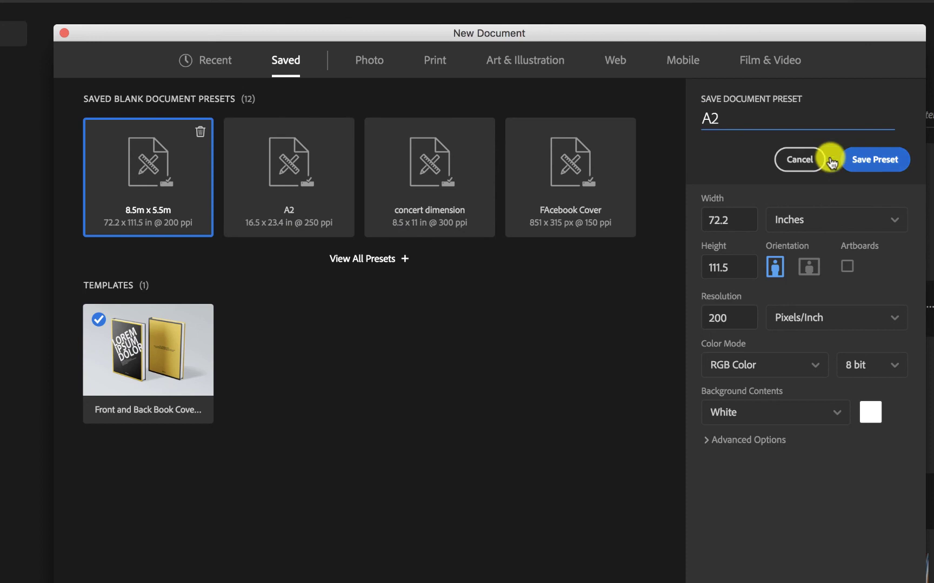
{"action": "left_click", "coordinate": [854, 158]}
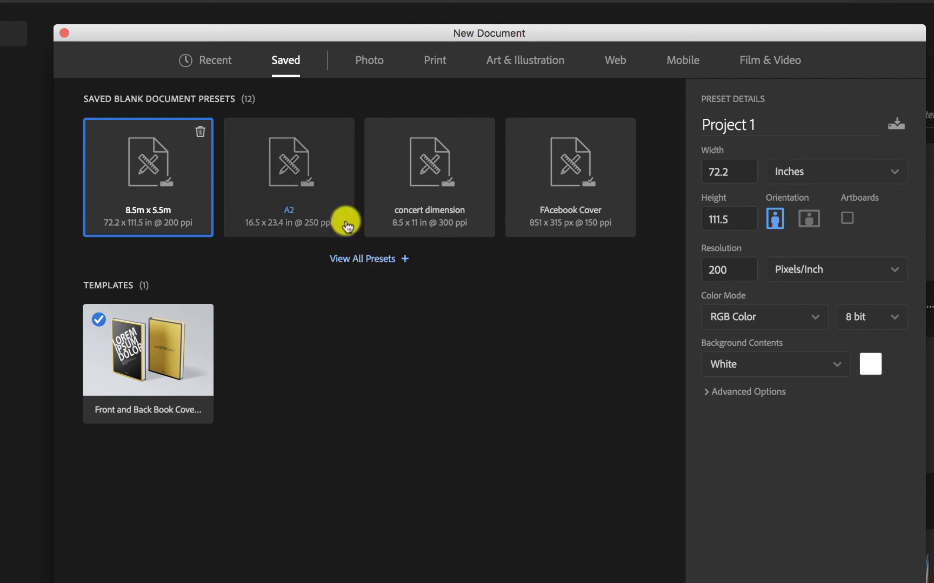
Examine all the blank document presets in the Photo and Print categories.
{"action": "left_click", "coordinate": [369, 61]}
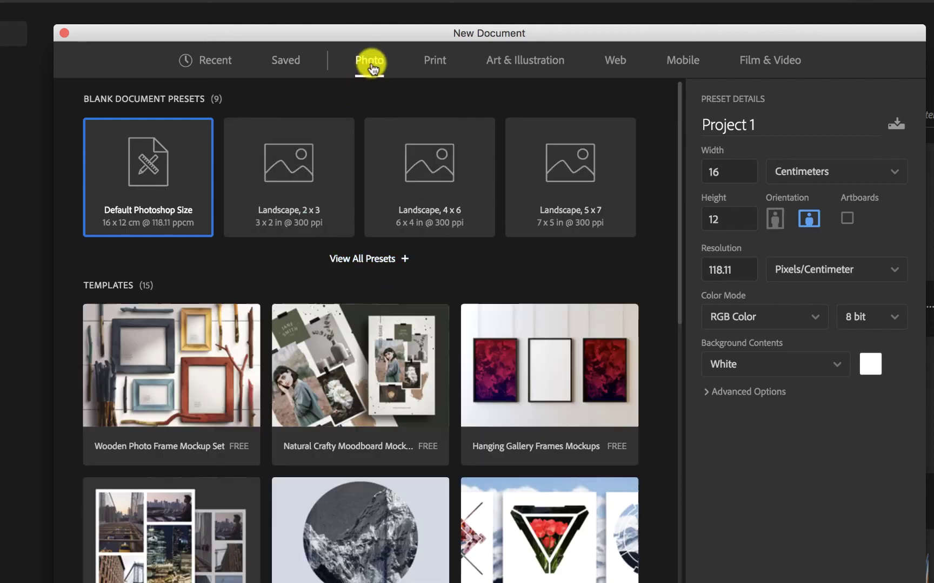
{"action": "left_click", "coordinate": [381, 260]}
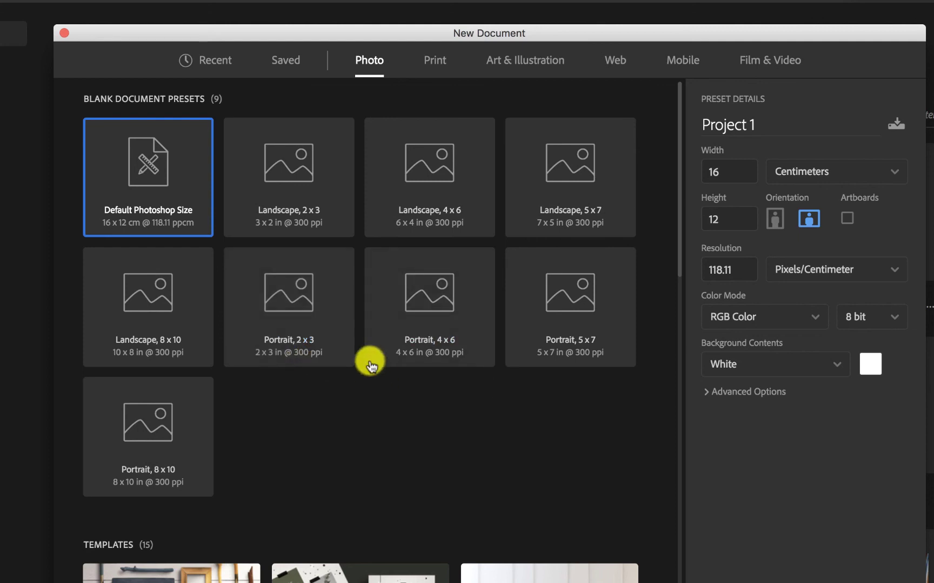
{"action": "left_click", "coordinate": [435, 62]}
{"action": "left_click", "coordinate": [374, 259]}
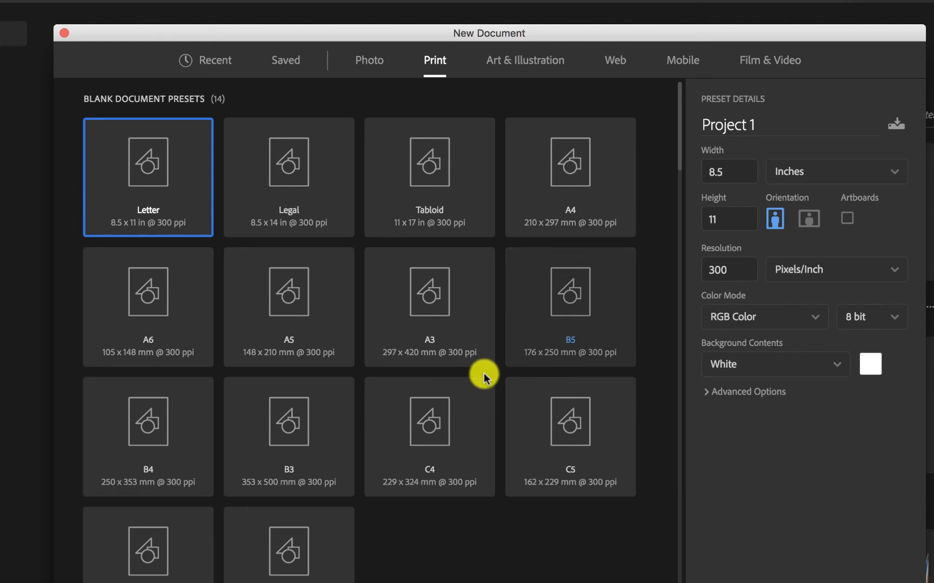
Examine all the blank document presets in the Art & Illustration, Web and Mobile categories.
{"action": "left_click", "coordinate": [538, 65]}
{"action": "left_click", "coordinate": [381, 257]}
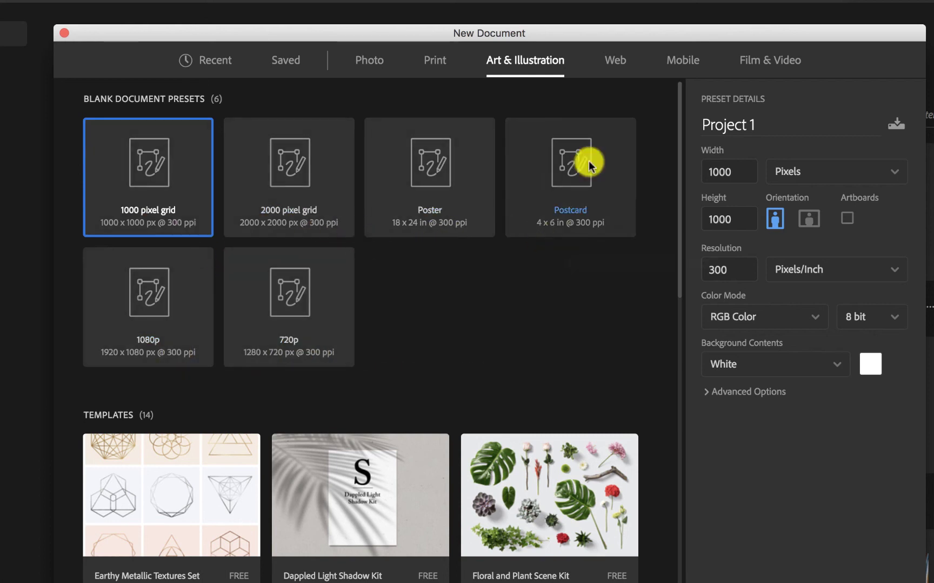
{"action": "left_click", "coordinate": [616, 60]}
{"action": "left_click", "coordinate": [395, 260]}
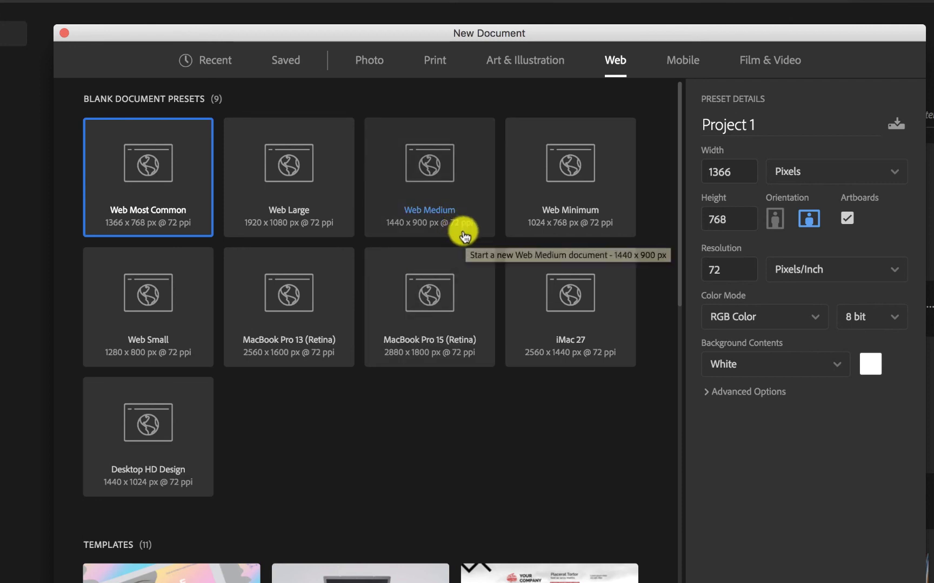
{"action": "left_click", "coordinate": [690, 53]}
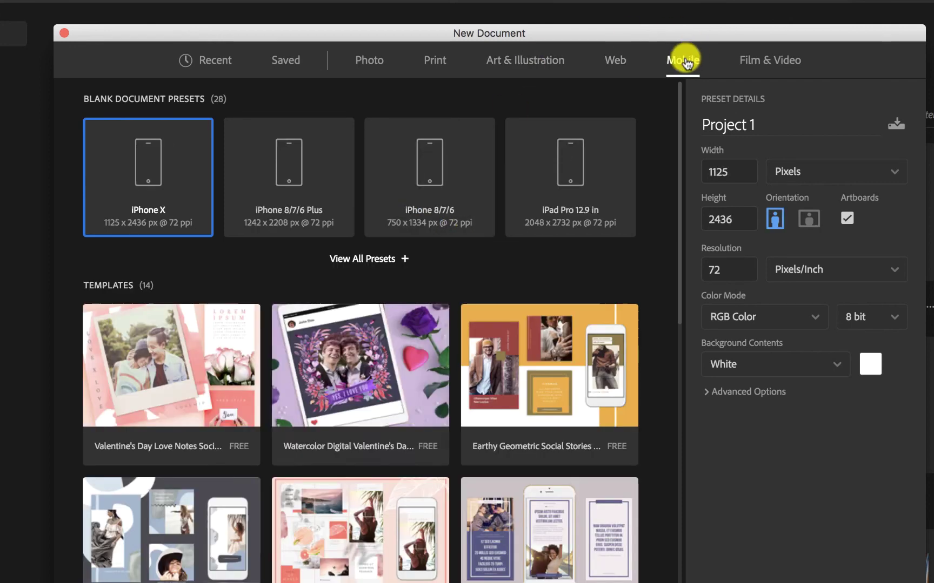
{"action": "left_click", "coordinate": [366, 257]}
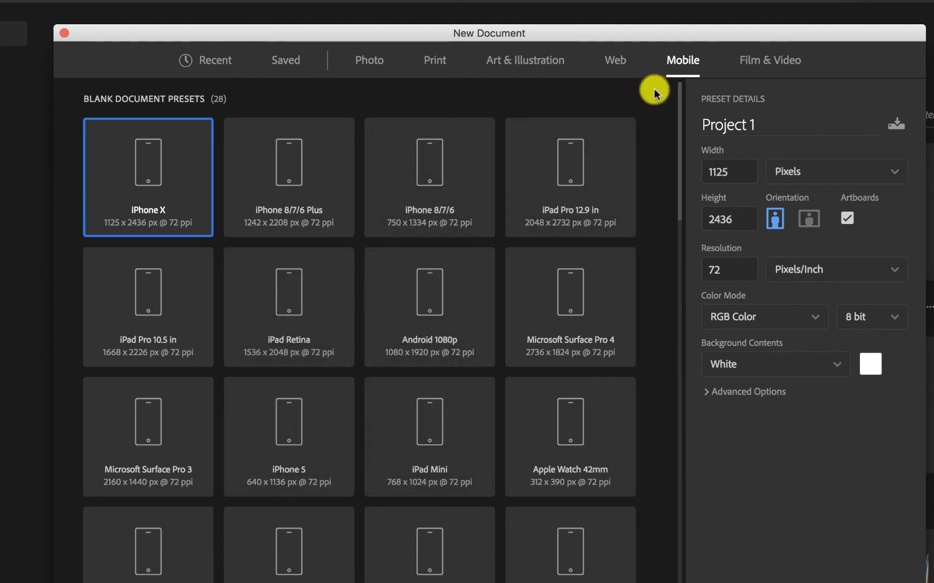
Check the Film & Video blank document presets, return to the recent presets and create the Project 1 document.
{"action": "left_click", "coordinate": [751, 60]}
{"action": "left_click", "coordinate": [377, 260]}
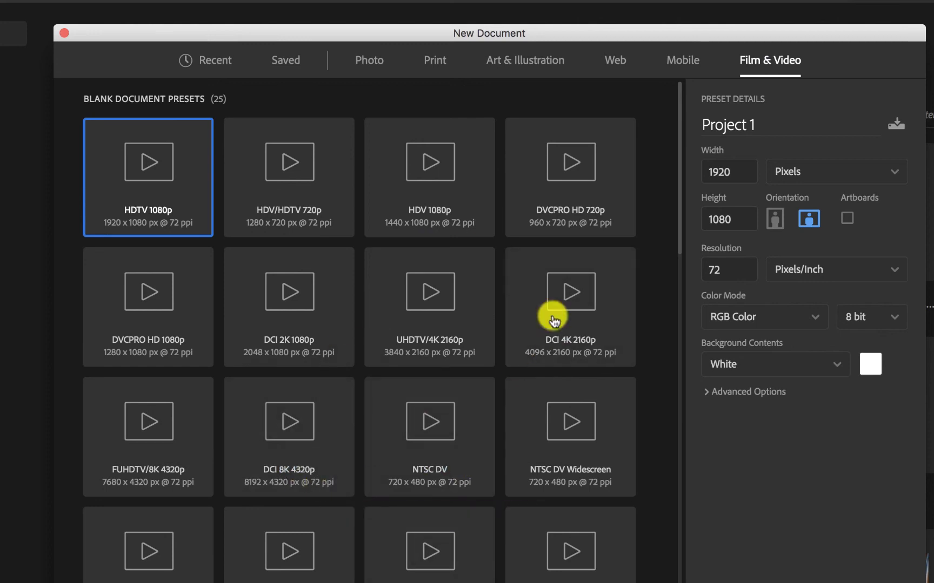
{"action": "left_click", "coordinate": [216, 63]}
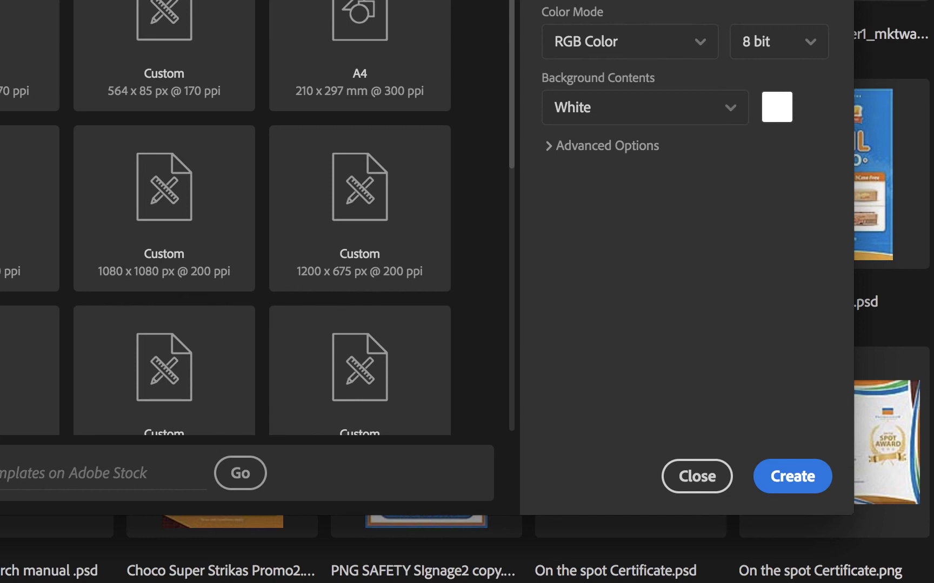
{"action": "left_click", "coordinate": [730, 1]}
{"action": "left_click", "coordinate": [661, 63]}
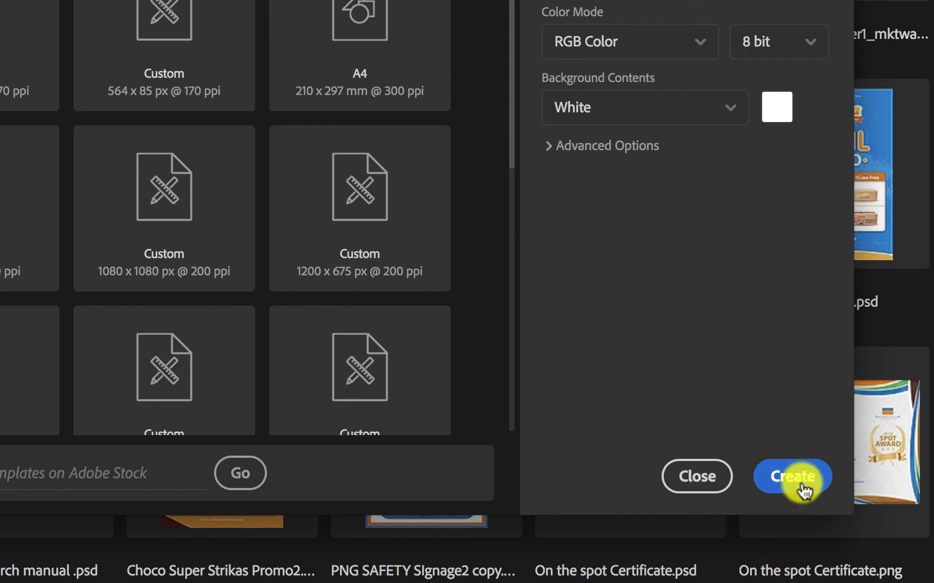
{"action": "left_click", "coordinate": [803, 481]}
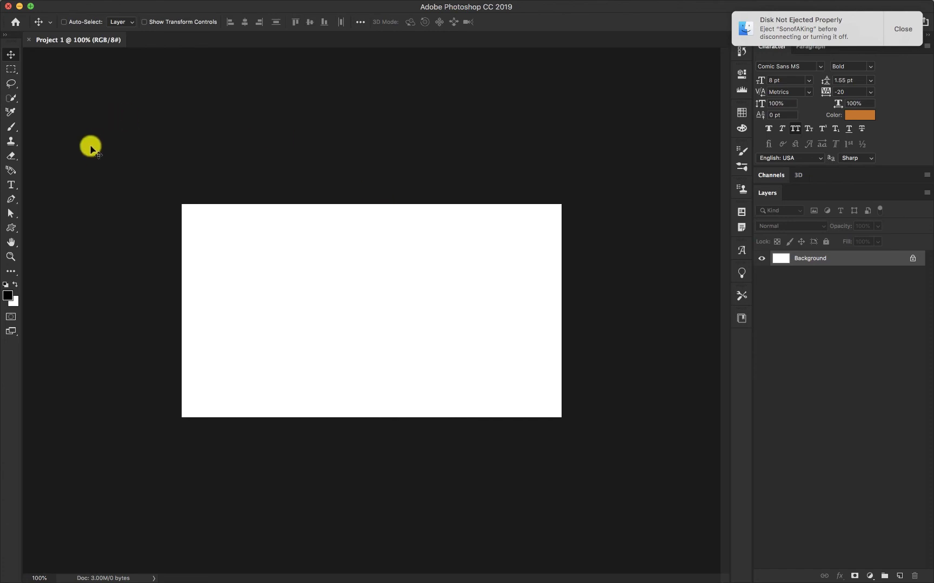
Look over the available preference categories and open the General preferences.
{"action": "mouse_move", "coordinate": [113, 3]}
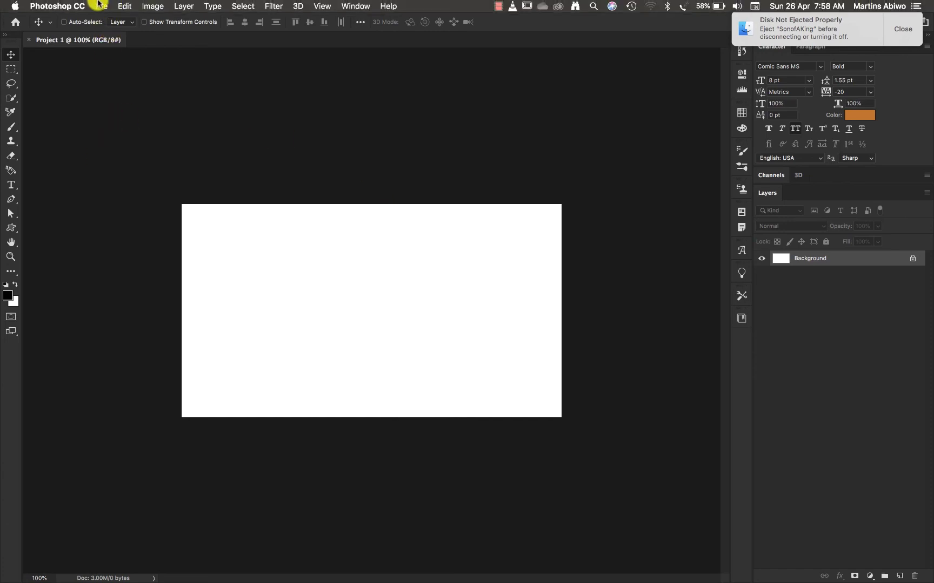
{"action": "left_click", "coordinate": [73, 7]}
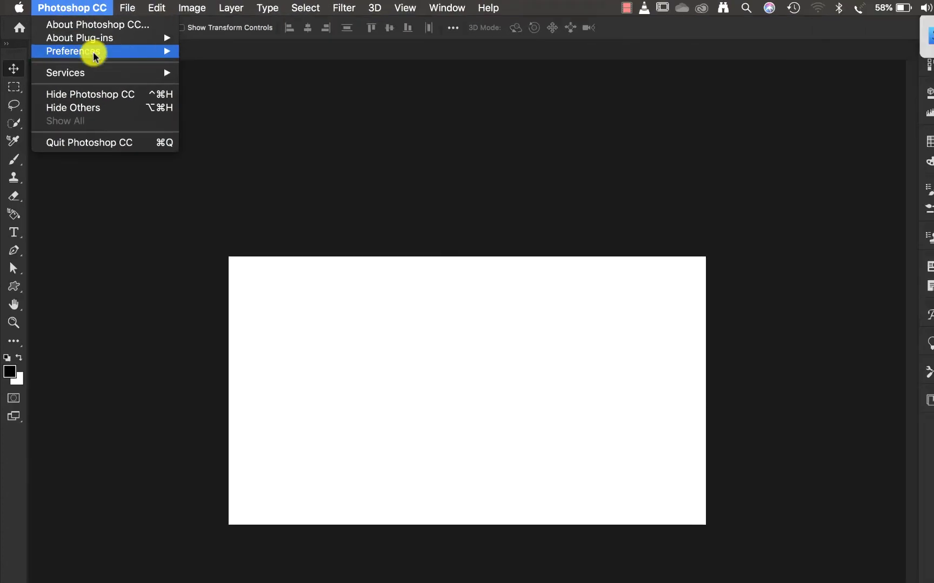
{"action": "mouse_move", "coordinate": [84, 40]}
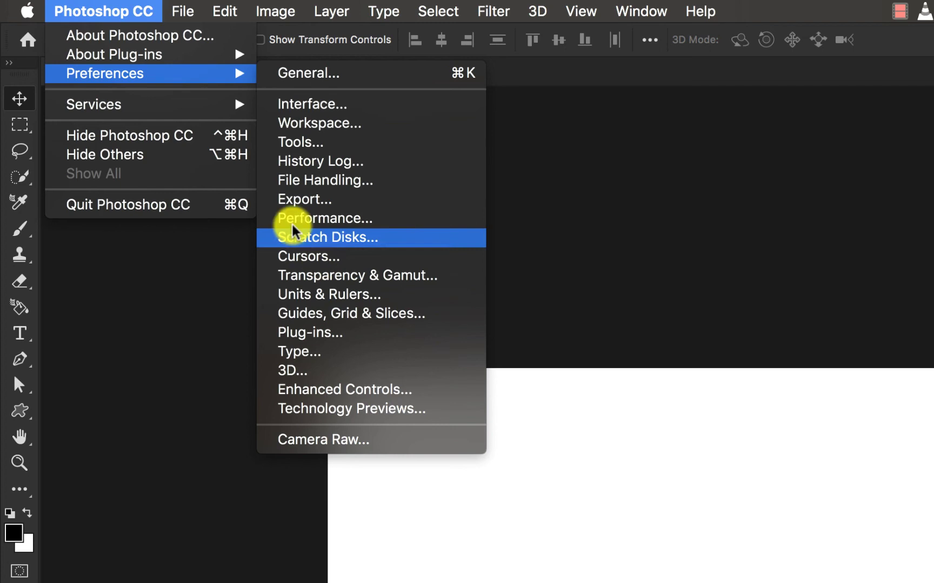
{"action": "left_click", "coordinate": [238, 273]}
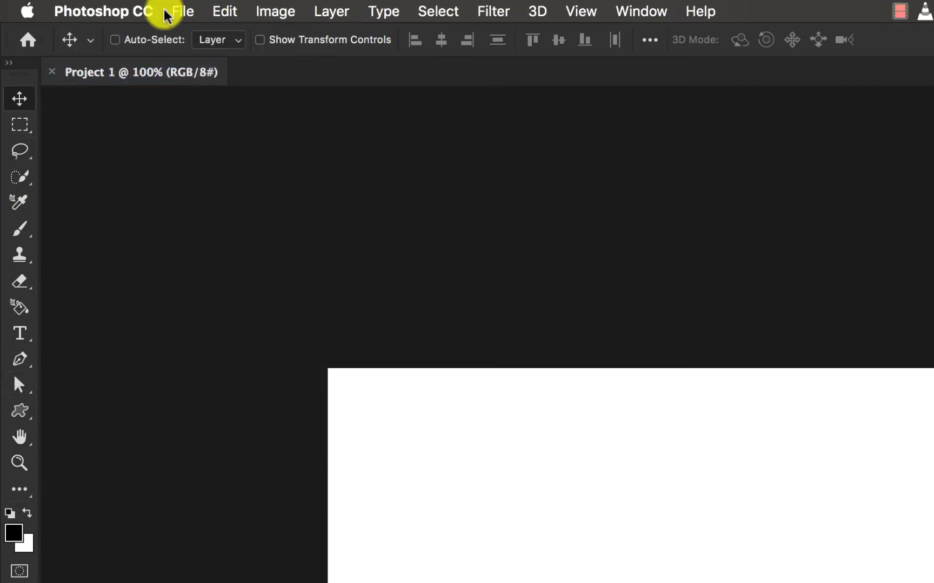
{"action": "left_click", "coordinate": [183, 8]}
{"action": "mouse_move", "coordinate": [115, 11]}
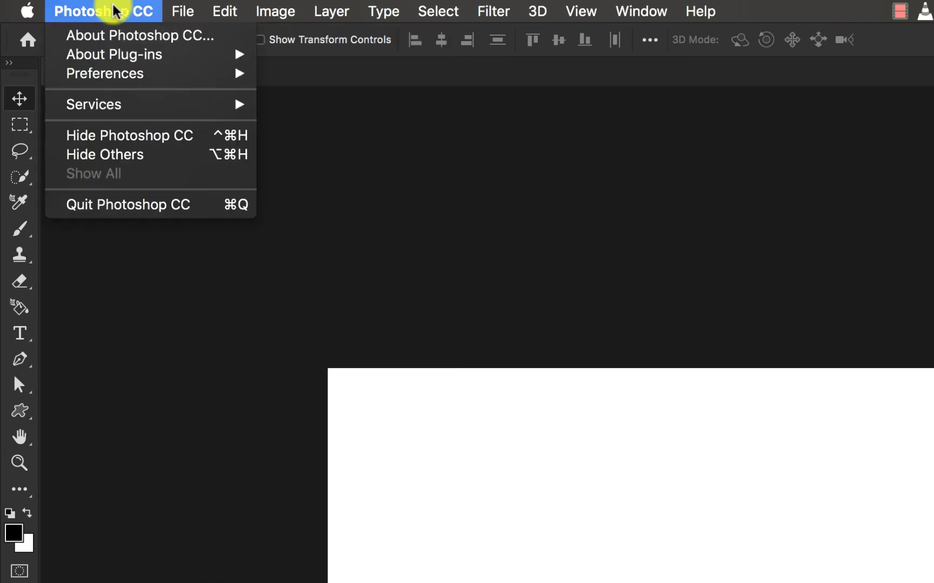
{"action": "mouse_move", "coordinate": [173, 7]}
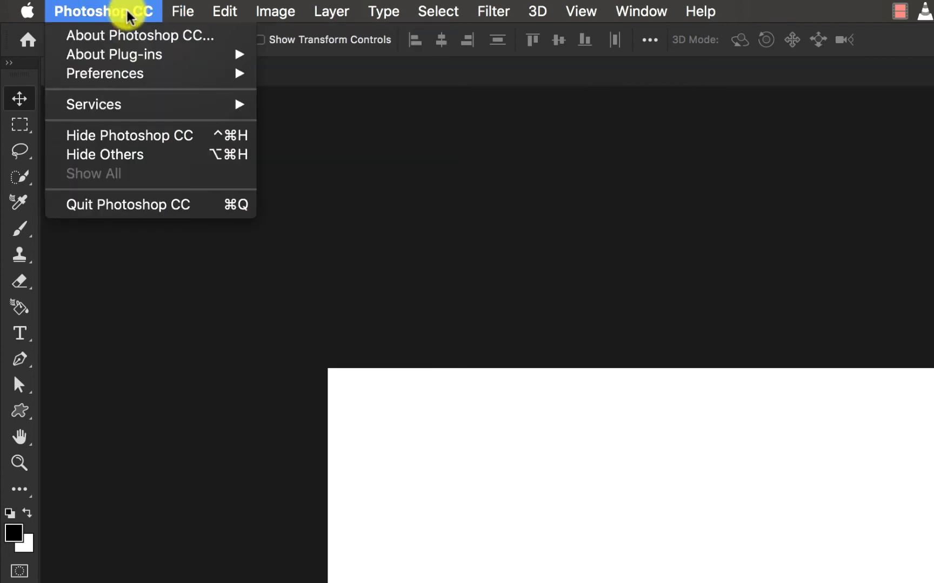
{"action": "mouse_move", "coordinate": [130, 79]}
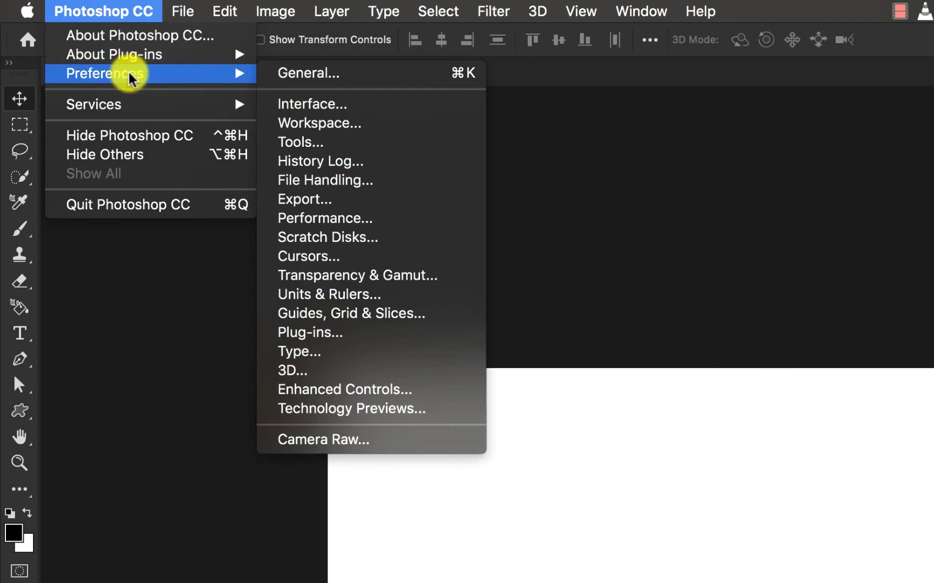
{"action": "left_click", "coordinate": [329, 75]}
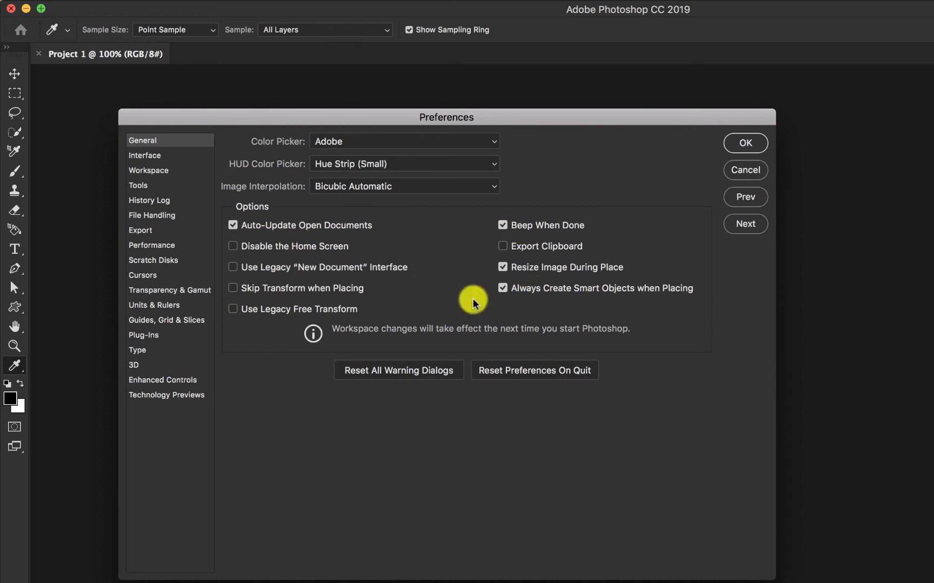
Try the three lighter color themes in the Interface preferences, from lightest to dark gray, and return to the darkest theme.
{"action": "left_click", "coordinate": [178, 156]}
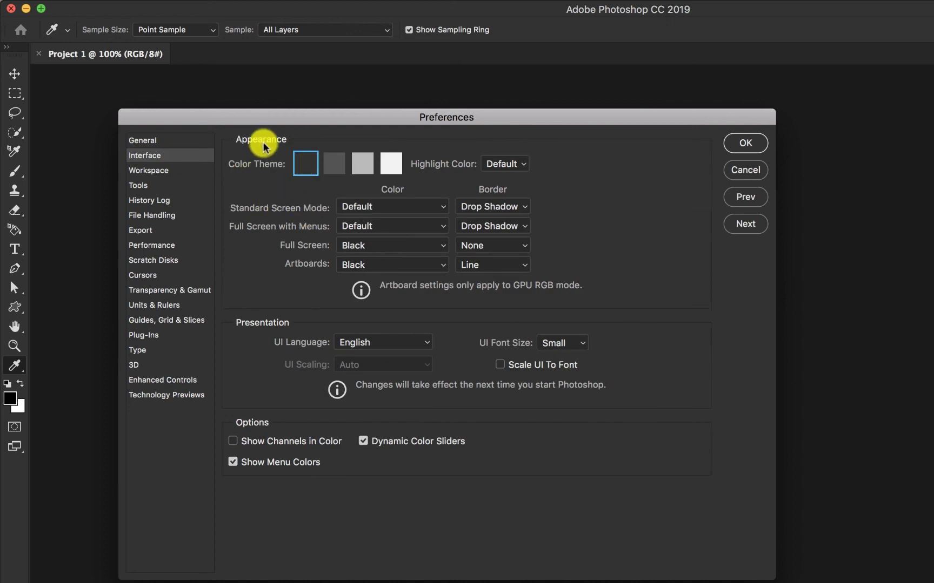
{"action": "left_click", "coordinate": [393, 166]}
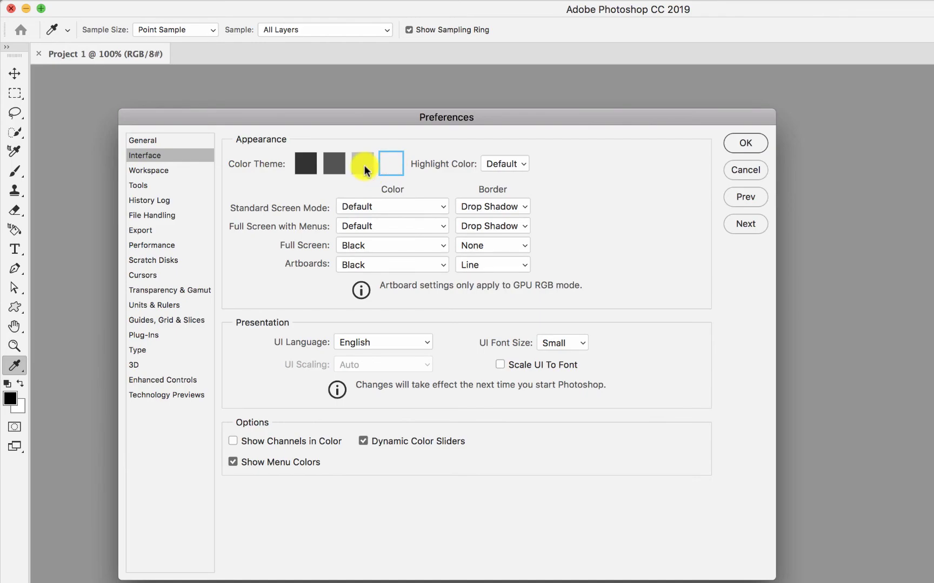
{"action": "left_click", "coordinate": [364, 165]}
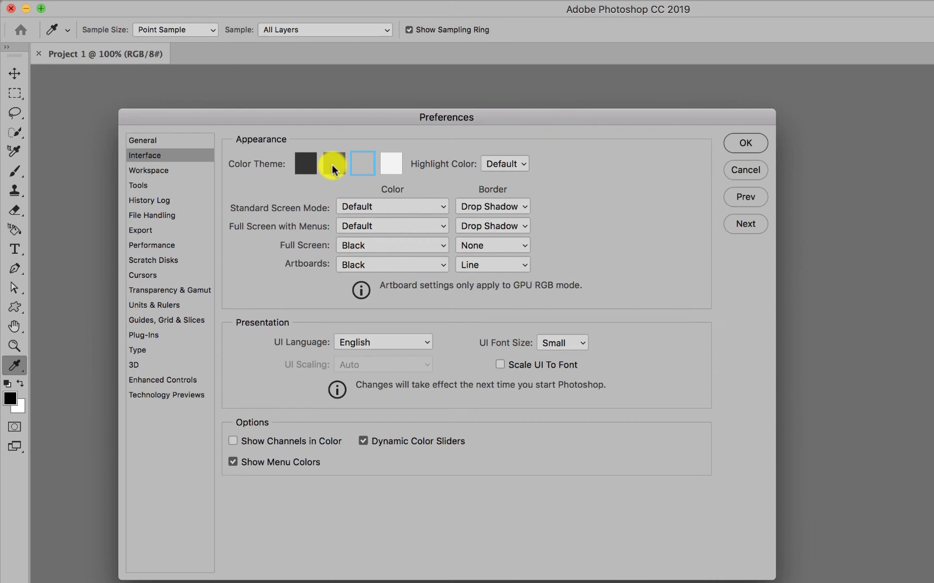
{"action": "left_click", "coordinate": [332, 164]}
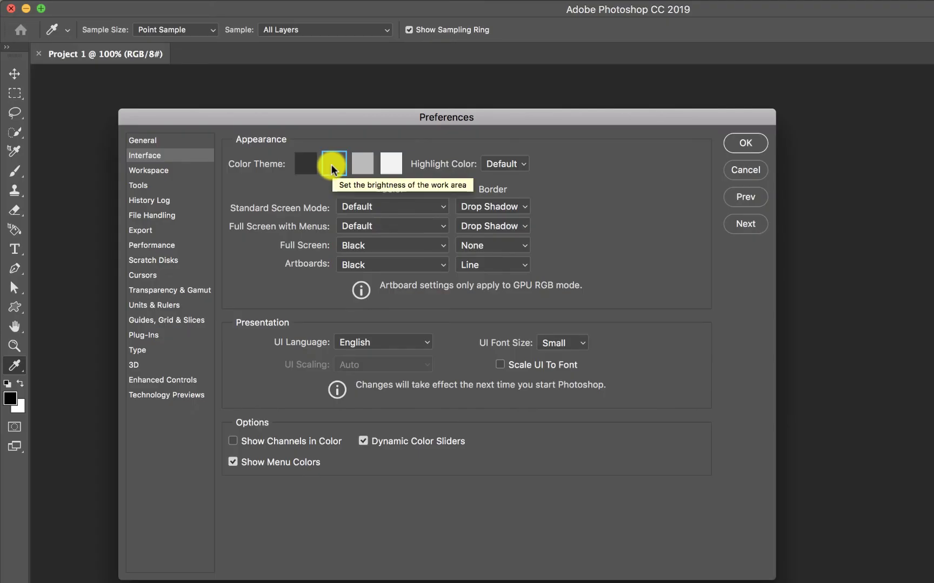
{"action": "left_click", "coordinate": [308, 168]}
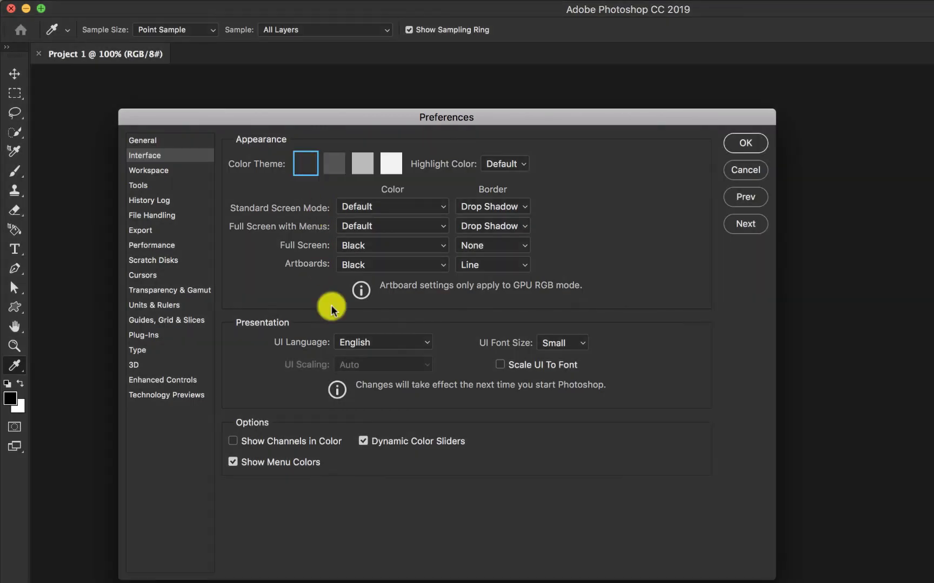
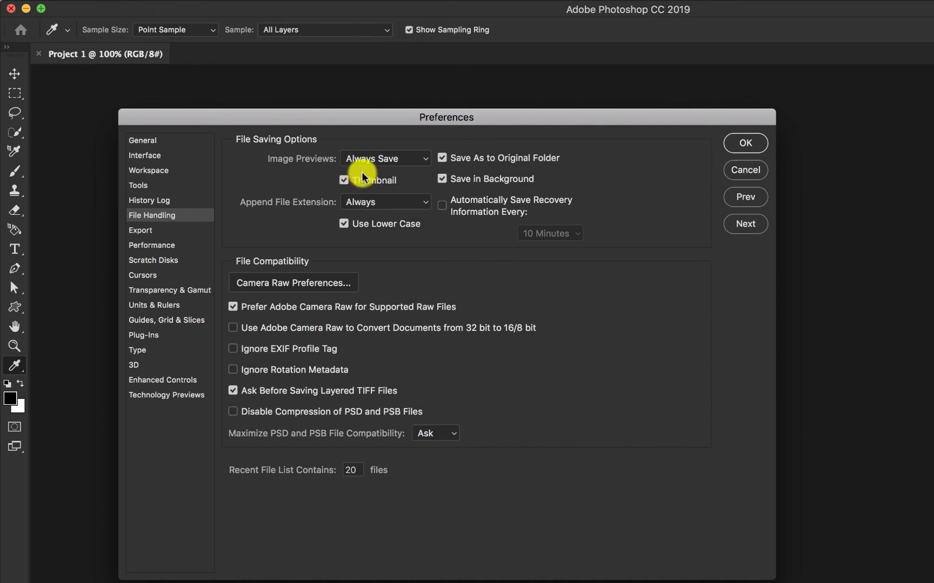
Check the Image Previews saving options in the File Handling preferences and view the Export preferences.
{"action": "left_click", "coordinate": [419, 160]}
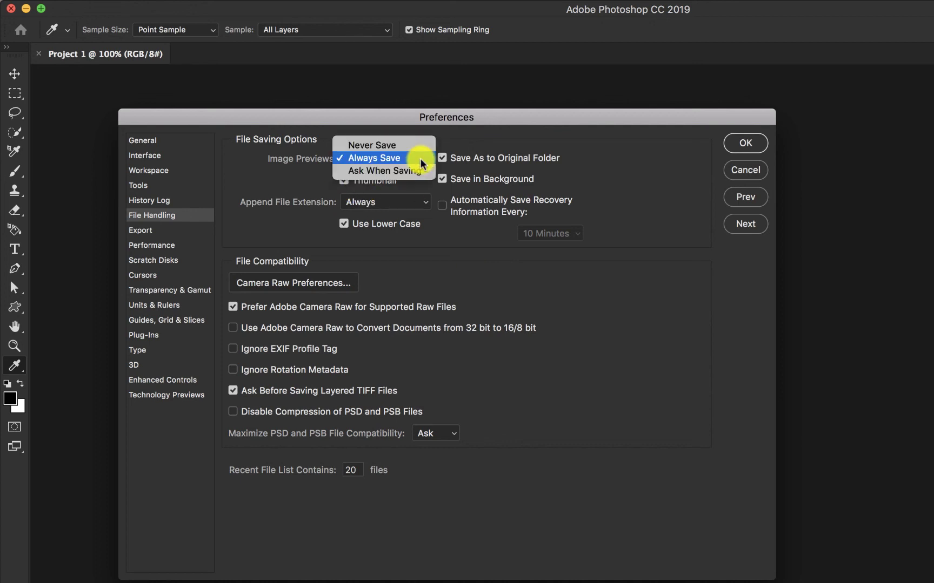
{"action": "left_click", "coordinate": [420, 158]}
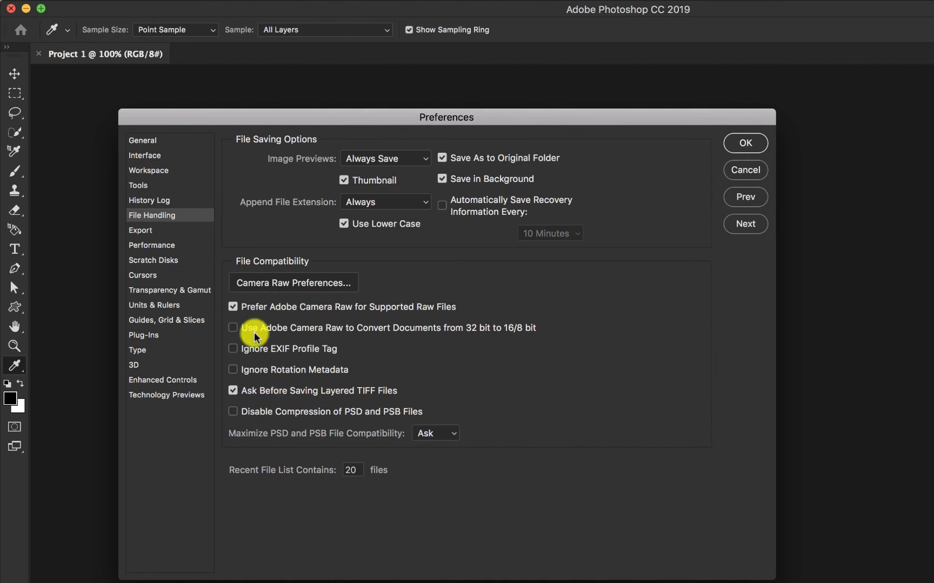
{"action": "left_click", "coordinate": [162, 235]}
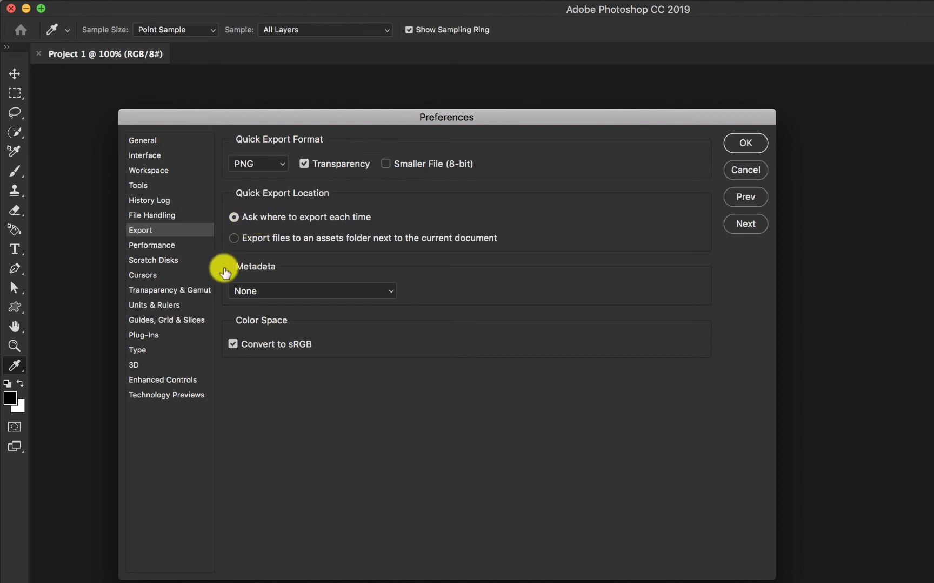
In the Performance preferences, lower Photoshop's memory usage to 3953 MB and restore it to 14047 MB.
{"action": "left_click", "coordinate": [185, 248]}
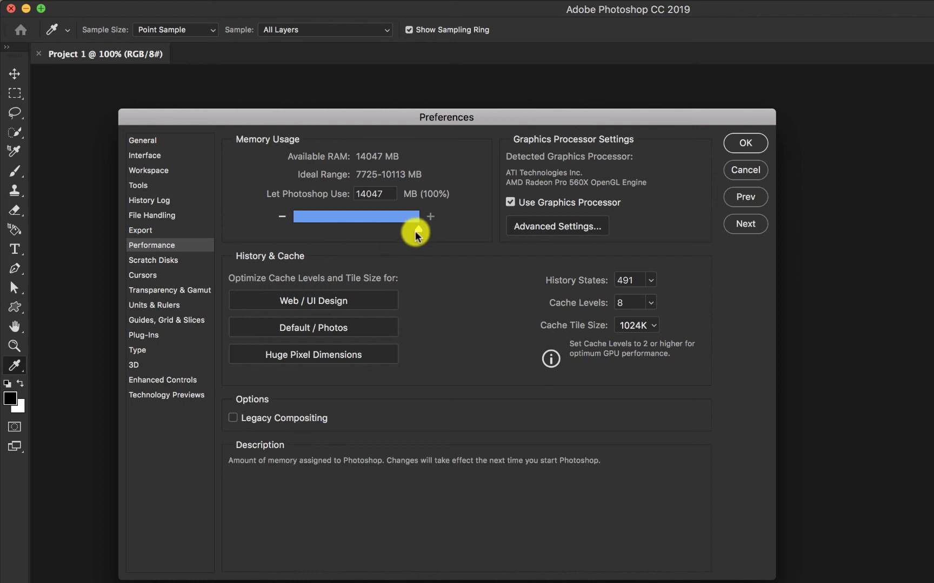
{"action": "left_click_drag", "start_coordinate": [415, 231], "coordinate": [328, 238]}
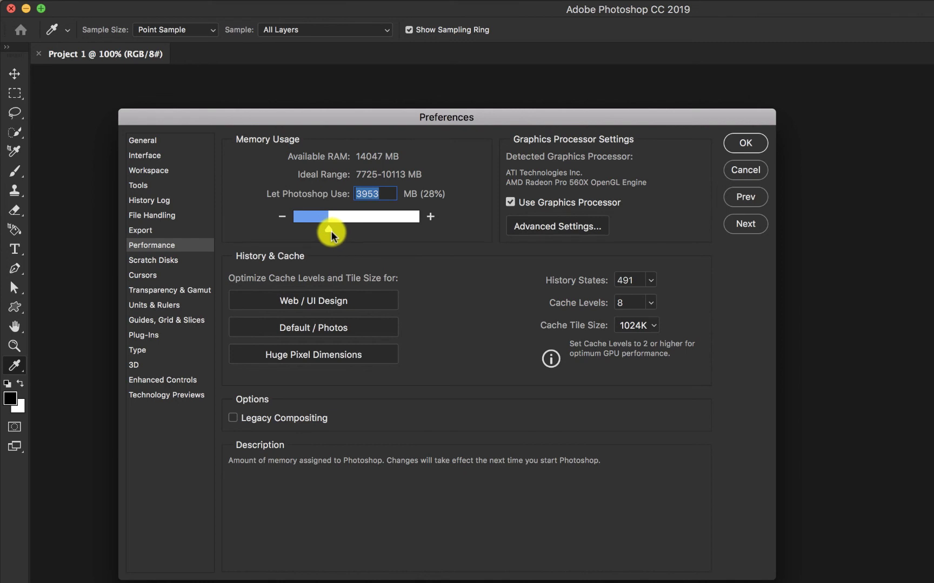
{"action": "left_click_drag", "start_coordinate": [330, 229], "coordinate": [425, 232]}
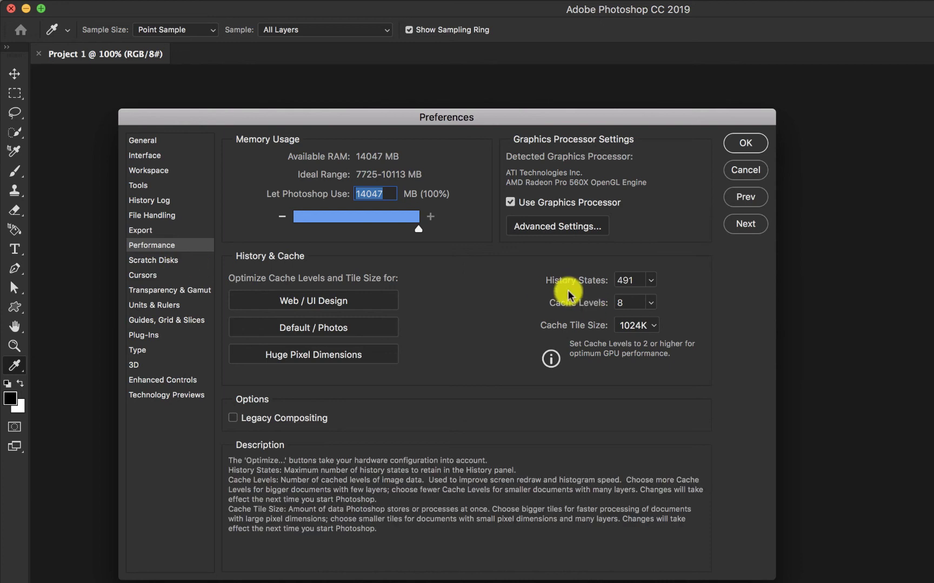
Examine the choices for history states, cache levels and cache tile size in the Performance preferences.
{"action": "left_click", "coordinate": [651, 280]}
{"action": "left_click", "coordinate": [651, 302]}
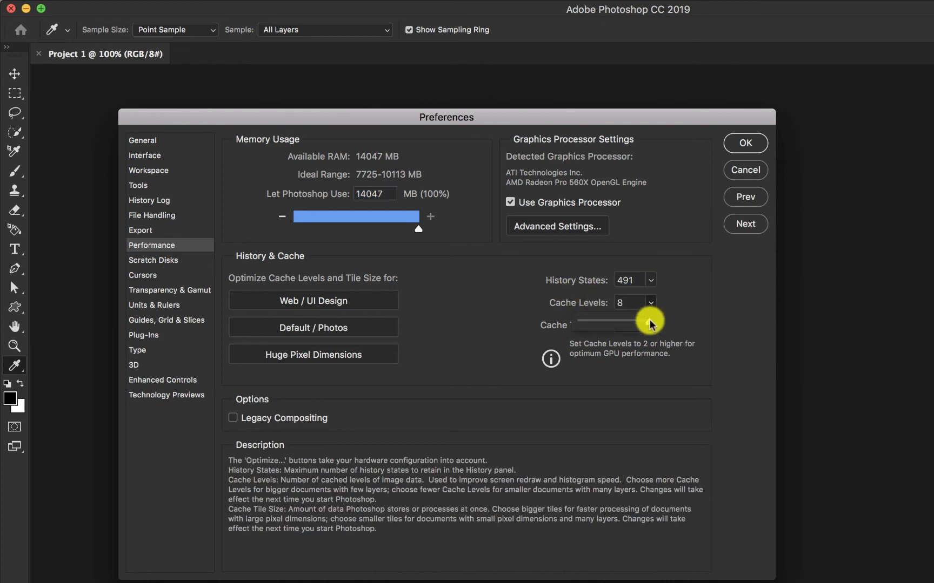
{"action": "left_click", "coordinate": [651, 323]}
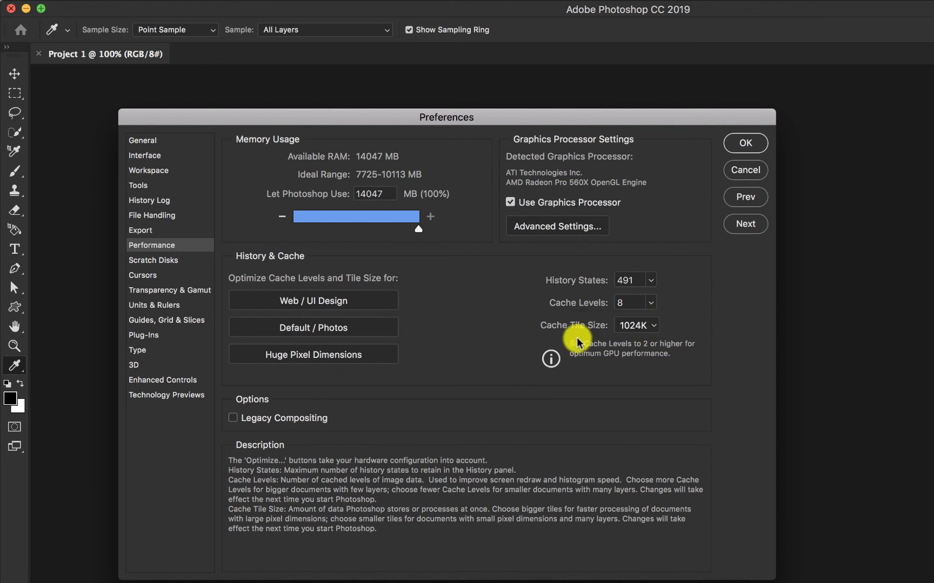
{"action": "left_click", "coordinate": [656, 326]}
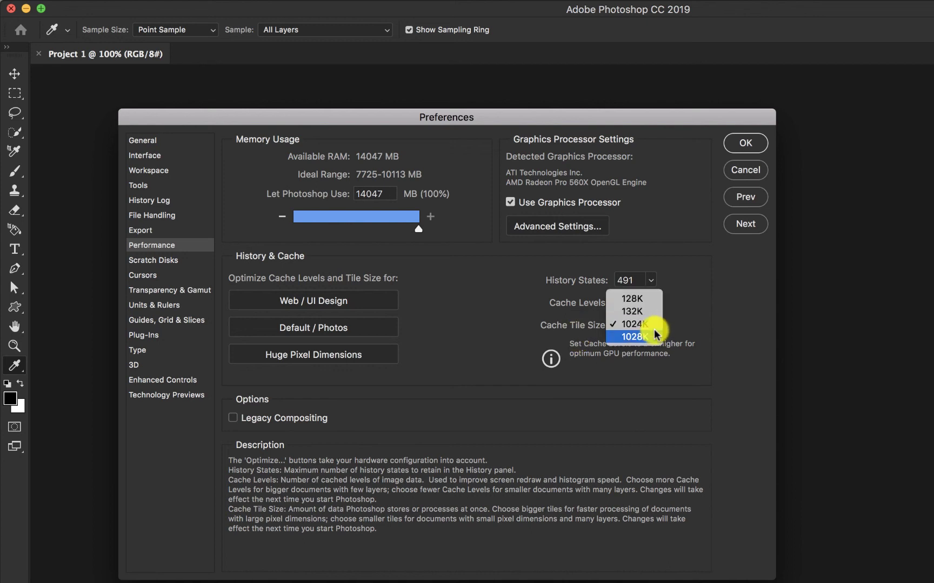
{"action": "left_click", "coordinate": [653, 326]}
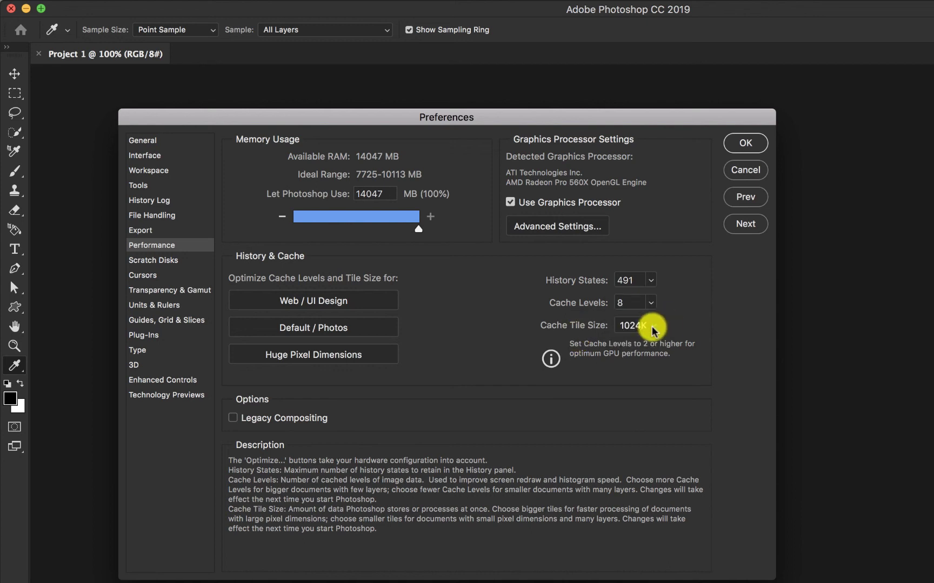
Review the Scratch Disks, Cursors and Transparency & Gamut preferences.
{"action": "left_click", "coordinate": [162, 261]}
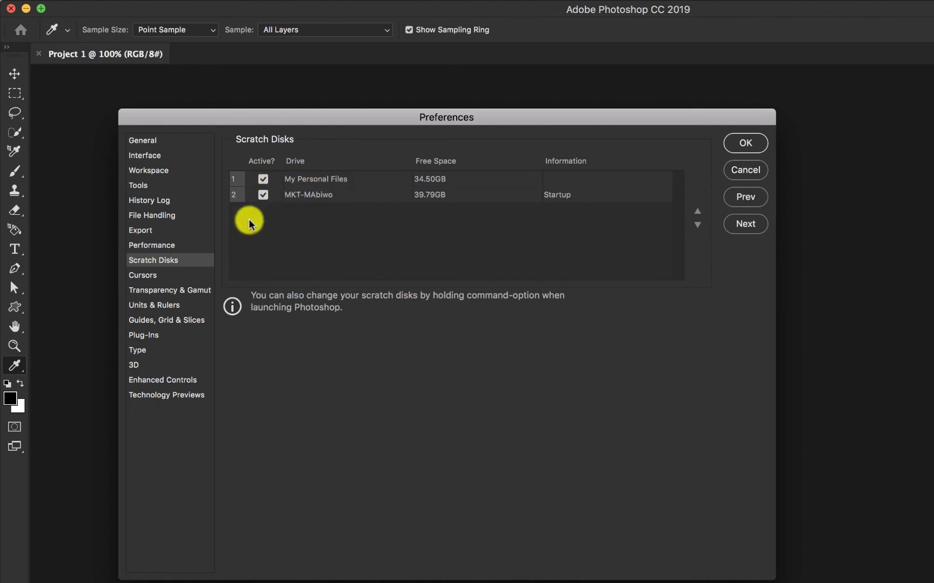
{"action": "left_click", "coordinate": [162, 275]}
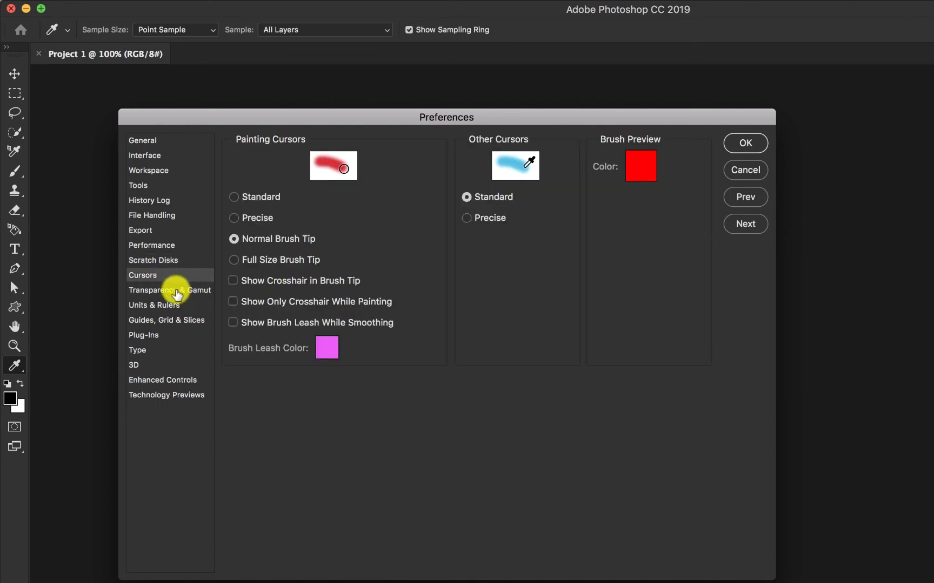
{"action": "left_click", "coordinate": [186, 291]}
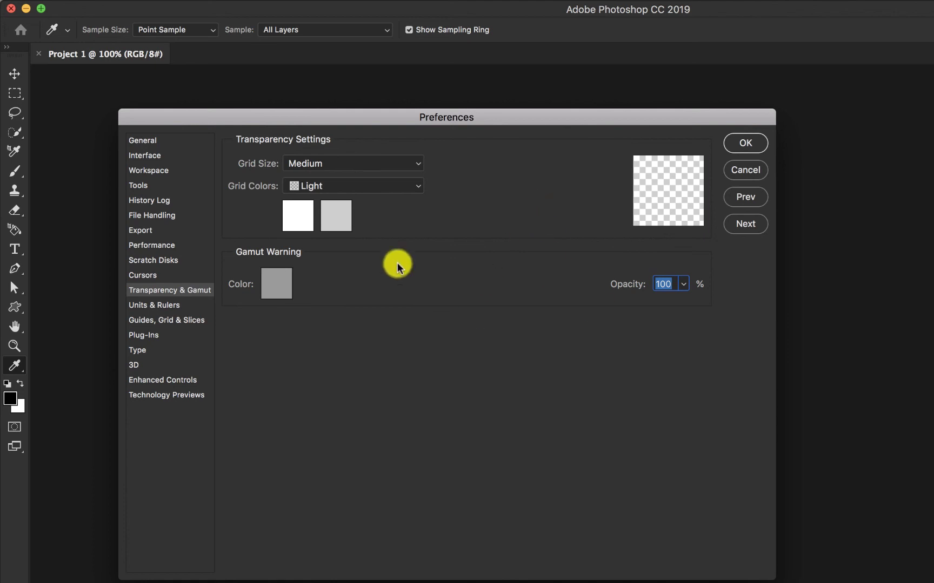
Inspect the print and screen preset resolutions in the Units & Rulers preferences and view the Guides, Grid & Slices preferences.
{"action": "left_click", "coordinate": [171, 305]}
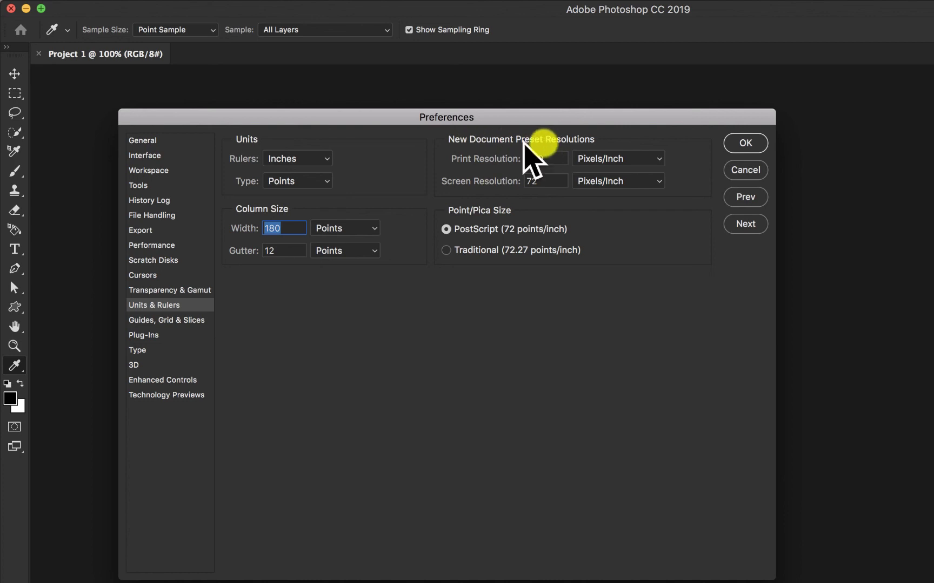
{"action": "double_click", "coordinate": [550, 159]}
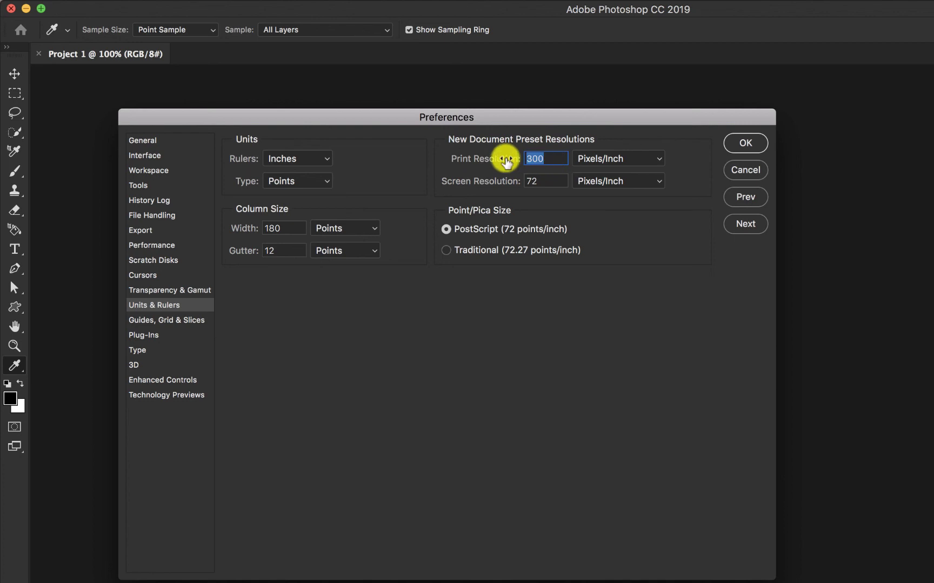
{"action": "double_click", "coordinate": [557, 179]}
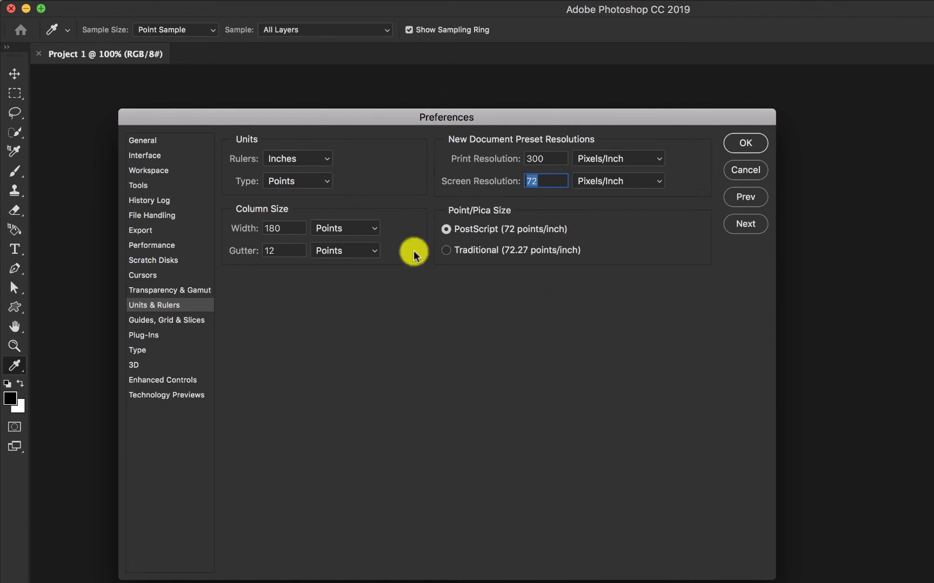
{"action": "left_click", "coordinate": [188, 328]}
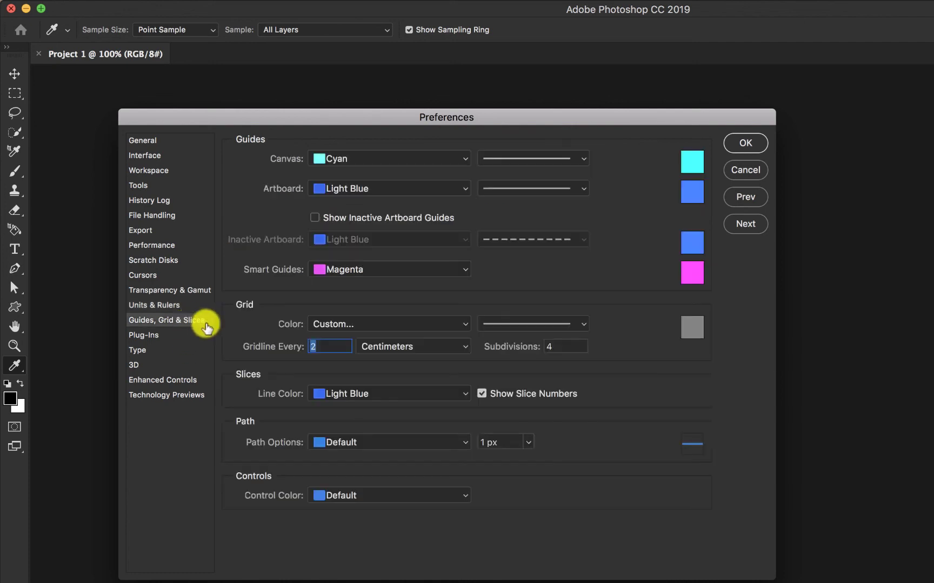
Review the Plug-Ins, Type, 3D, Enhanced Controls and Technology Previews preferences, and accept the preferences to close them.
{"action": "left_click", "coordinate": [158, 336]}
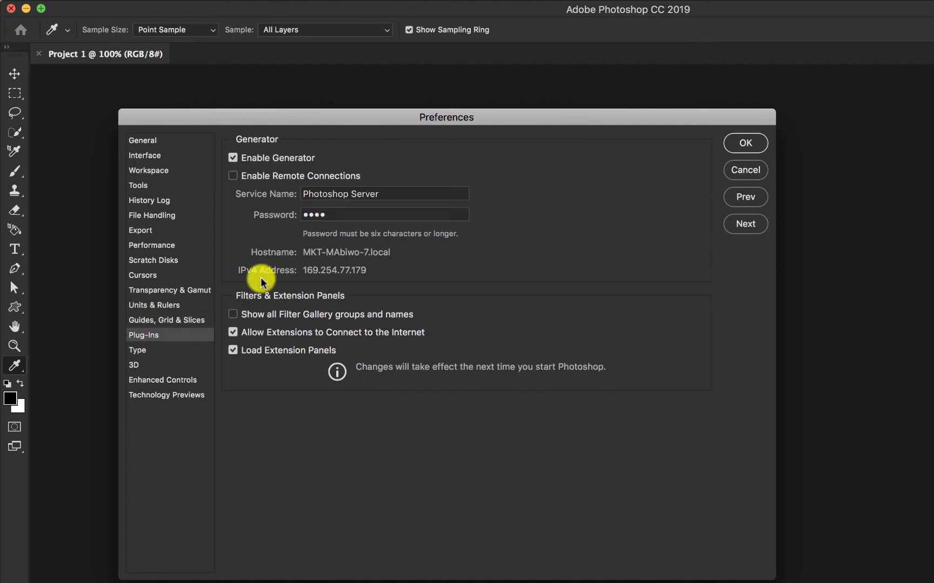
{"action": "left_click", "coordinate": [158, 349]}
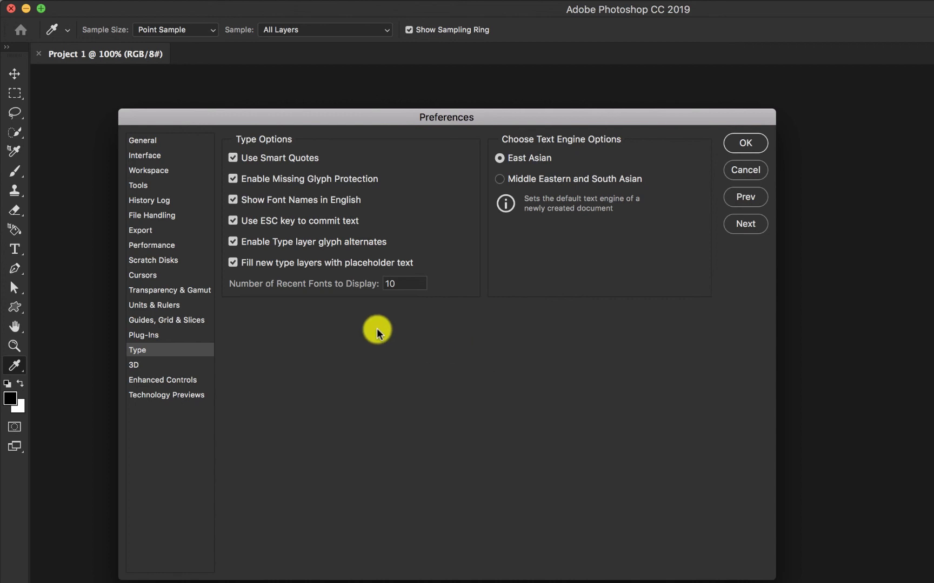
{"action": "left_click", "coordinate": [146, 365]}
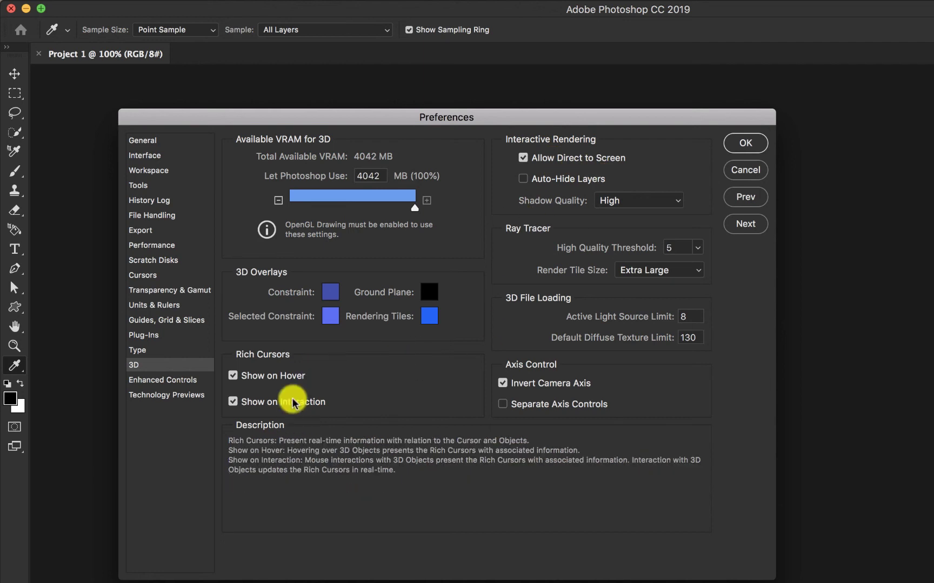
{"action": "left_click", "coordinate": [147, 381]}
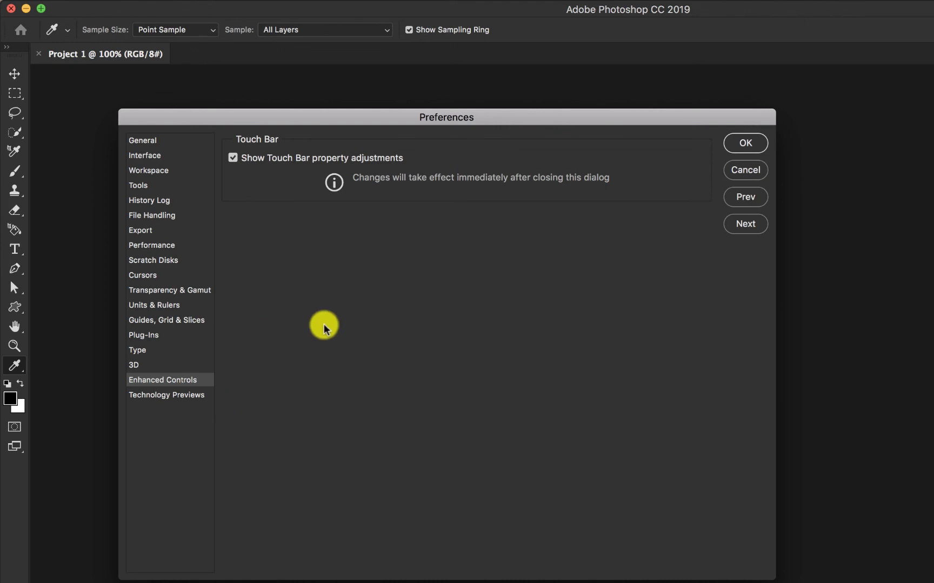
{"action": "left_click", "coordinate": [172, 395]}
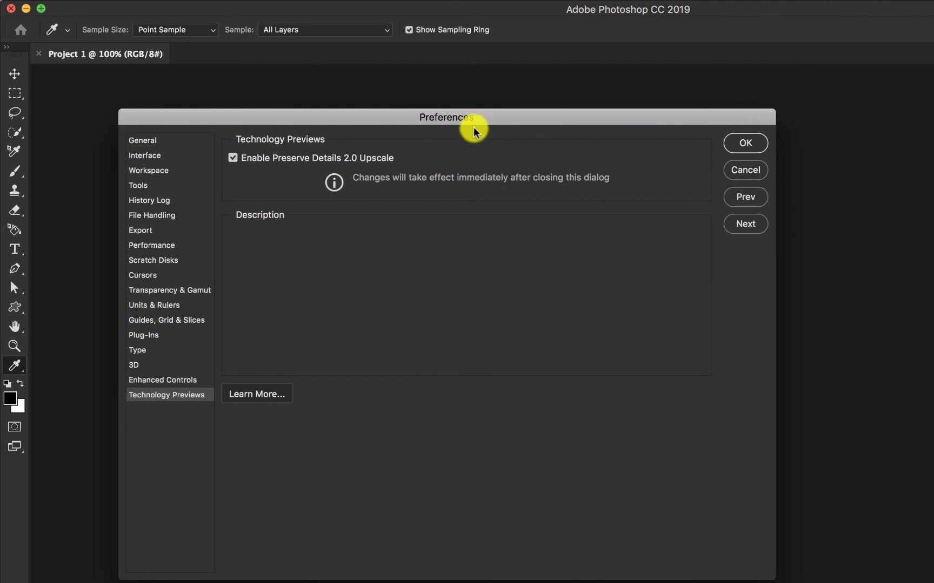
{"action": "left_click_drag", "start_coordinate": [473, 119], "coordinate": [525, 128]}
{"action": "left_click_drag", "start_coordinate": [469, 120], "coordinate": [511, 119]}
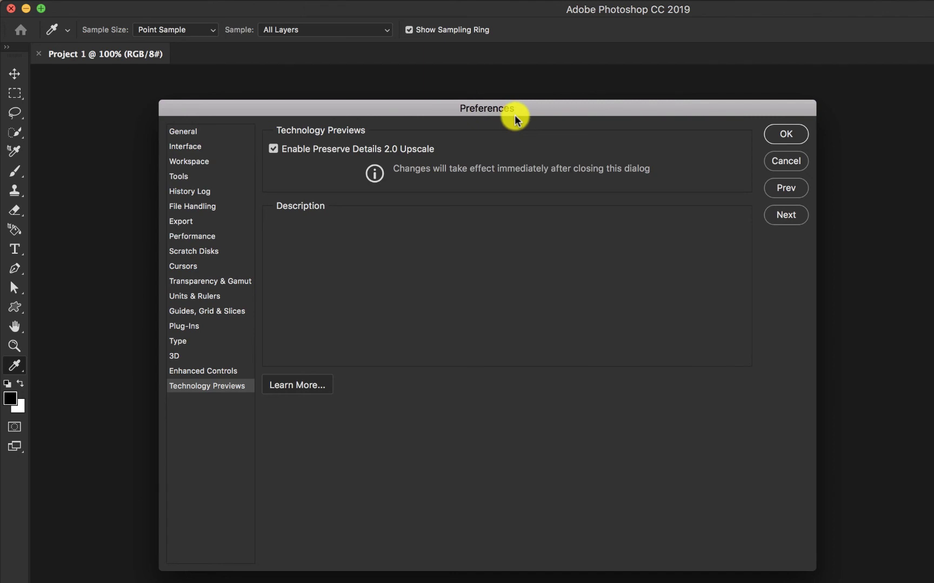
{"action": "left_click", "coordinate": [787, 134]}
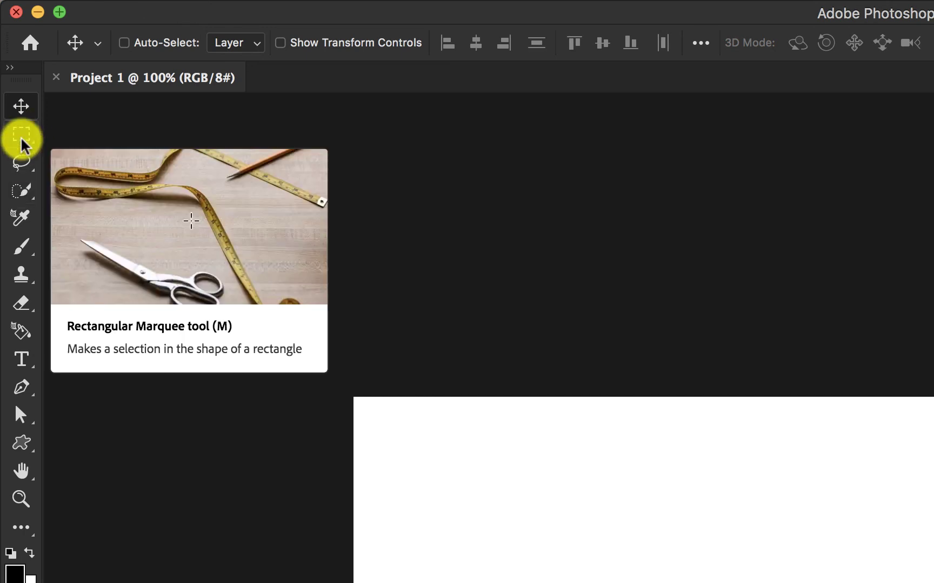
Switch the marquee tool to the Elliptical Marquee and the lasso to the Polygonal Lasso.
{"action": "left_click", "coordinate": [32, 141]}
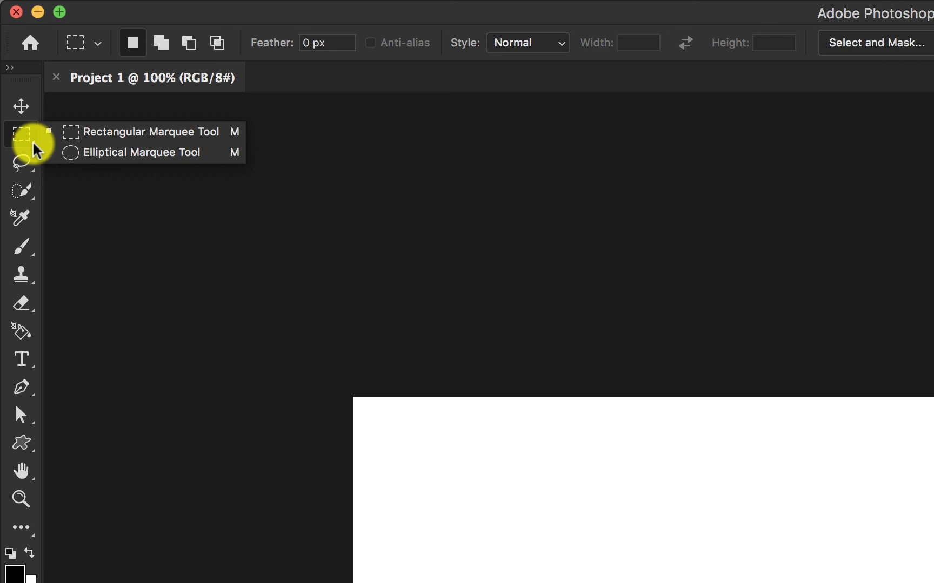
{"action": "left_click", "coordinate": [92, 152]}
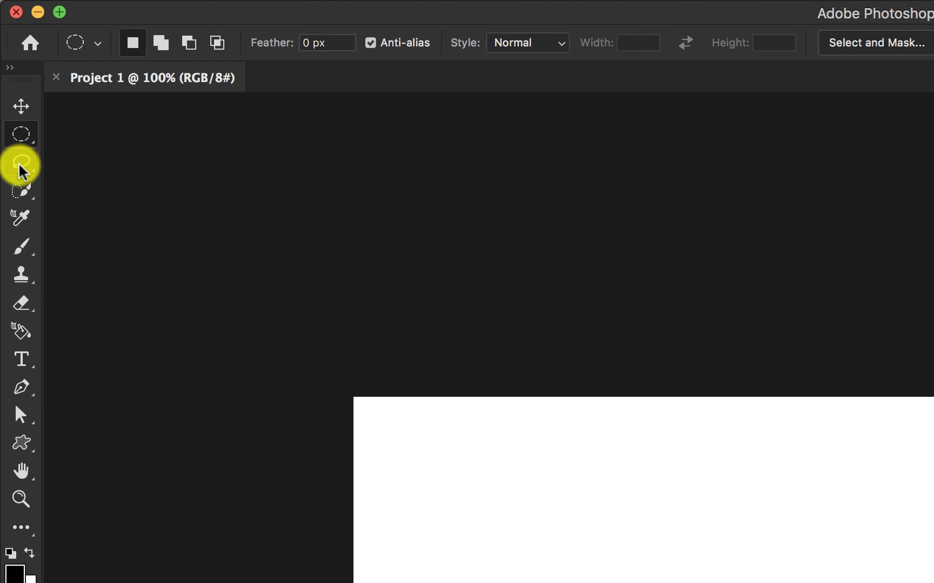
{"action": "left_click", "coordinate": [29, 168]}
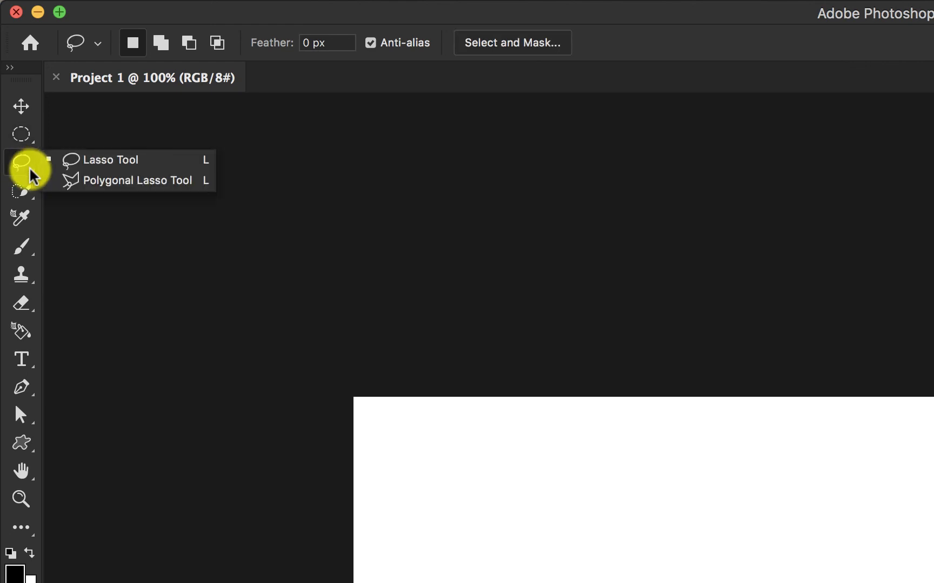
{"action": "left_click", "coordinate": [98, 180]}
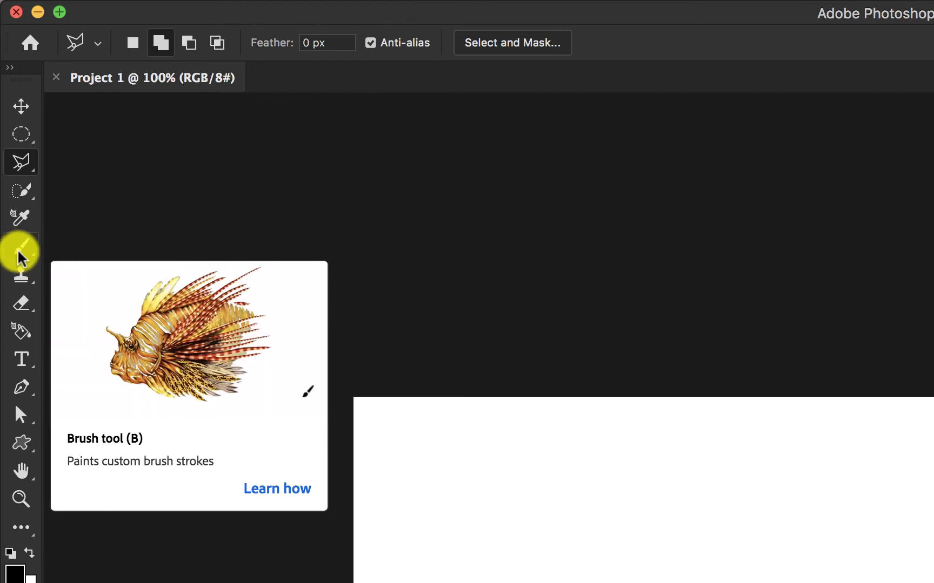
Reduce the Brush tool's size to 250 px and paint a soft black blob at 9% opacity across the middle of the canvas.
{"action": "left_click", "coordinate": [19, 249]}
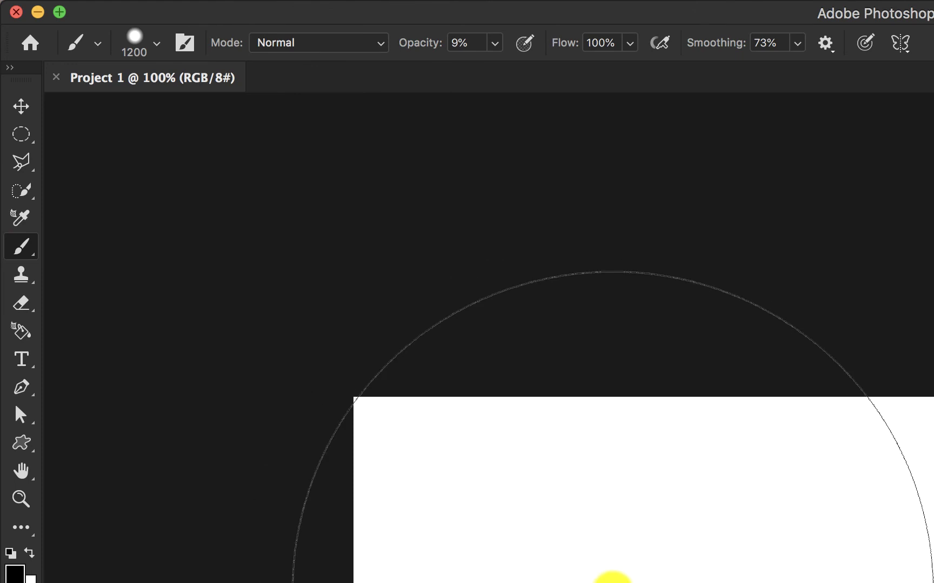
{"action": "key", "text": "bracketleft"}
{"action": "key", "text": "bracketleft"}
{"action": "key", "text": "bracketleft"}
{"action": "key", "text": "bracketleft"}
{"action": "key", "text": "bracketleft"}
{"action": "key", "text": "bracketleft"}
{"action": "key", "text": "bracketleft"}
{"action": "key", "text": "bracketleft"}
{"action": "key", "text": "bracketleft"}
{"action": "key", "text": "bracketleft"}
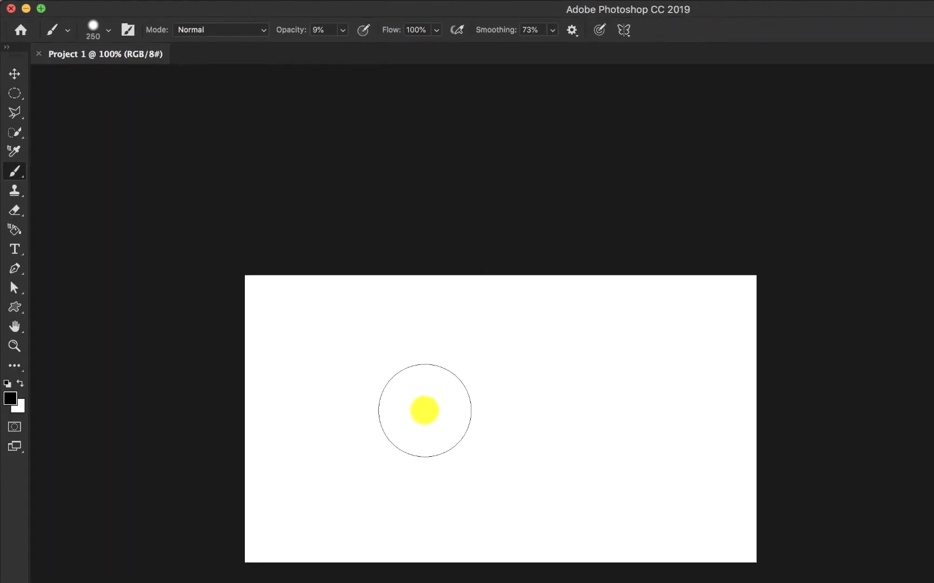
{"action": "mouse_move", "coordinate": [366, 396]}
{"action": "left_mouse_down"}
{"action": "mouse_move", "coordinate": [504, 462]}
{"action": "mouse_move", "coordinate": [413, 427]}
{"action": "mouse_move", "coordinate": [547, 474]}
{"action": "mouse_move", "coordinate": [426, 359]}
{"action": "mouse_move", "coordinate": [487, 418]}
{"action": "mouse_move", "coordinate": [476, 400]}
{"action": "left_mouse_up"}
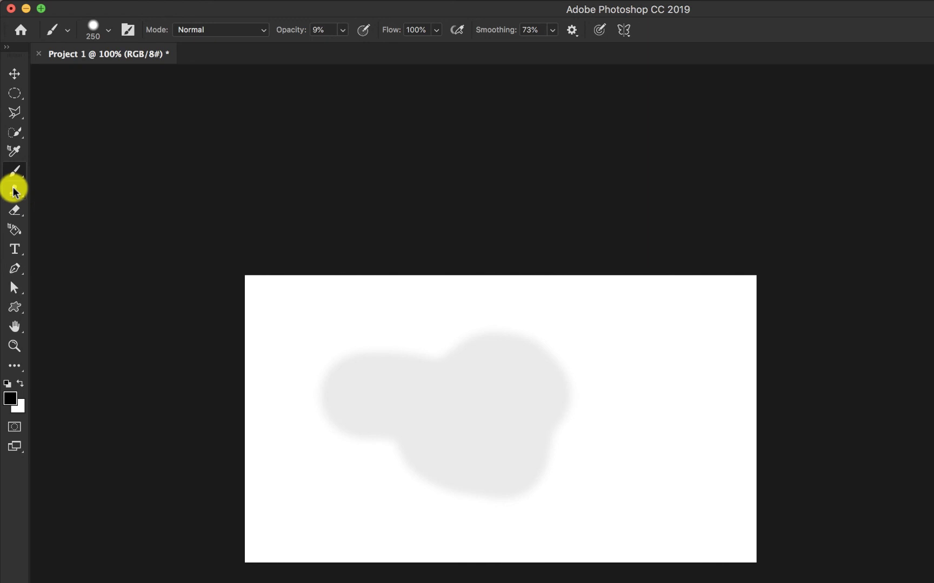
Try to paint with the Clone Stamp over the upper edge of the grey blob.
{"action": "left_click", "coordinate": [15, 191]}
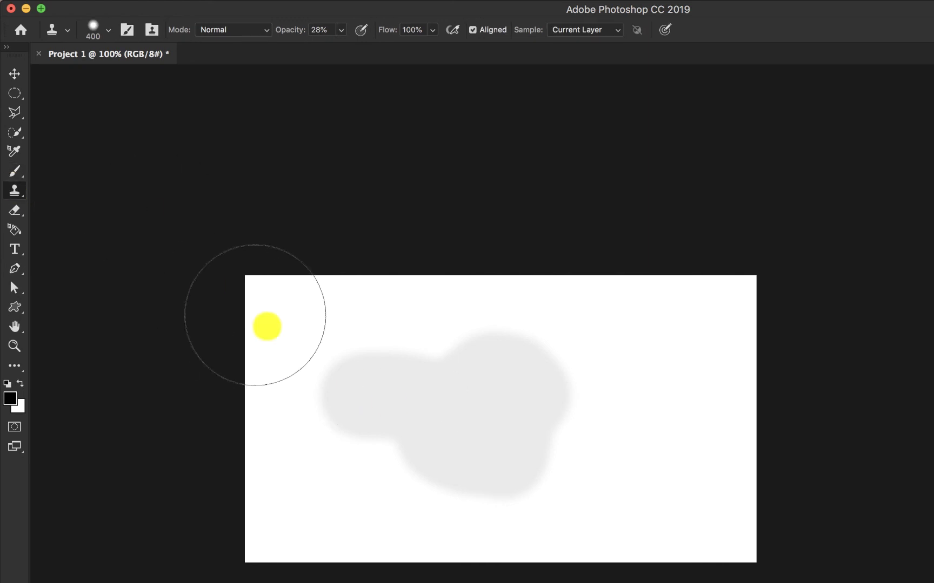
{"action": "left_click", "coordinate": [359, 353]}
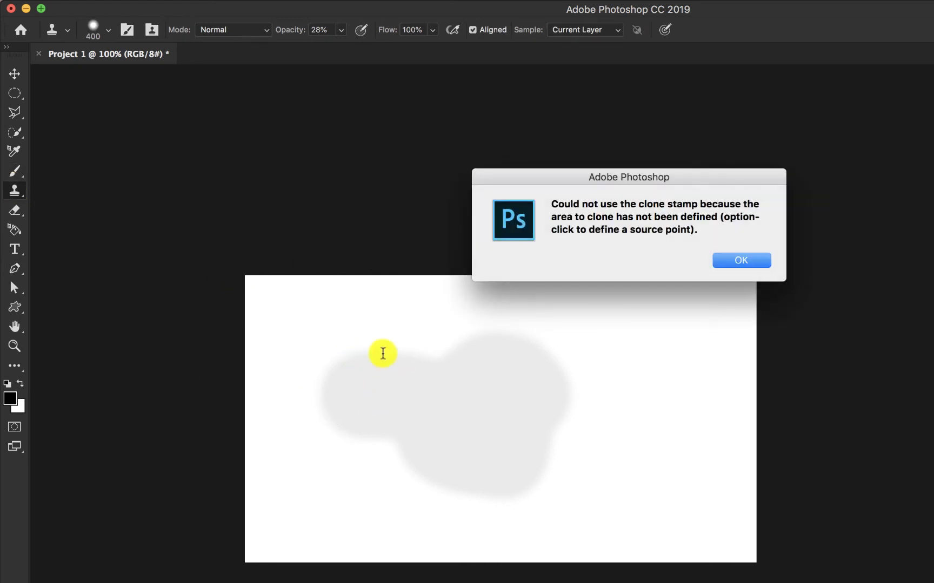
{"action": "left_click", "coordinate": [745, 260]}
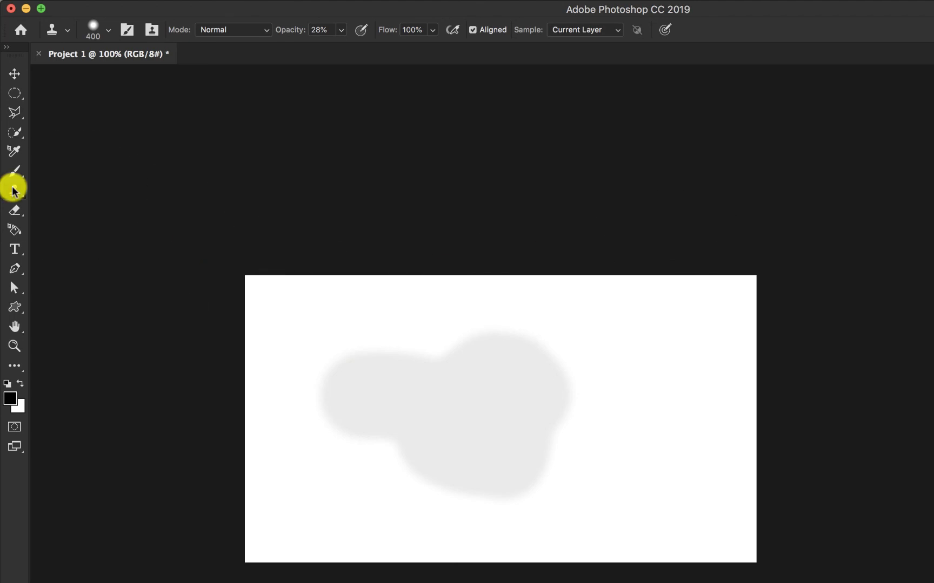
Look over the Brush tool's variants and return to the Clone Stamp.
{"action": "mouse_move", "coordinate": [15, 189]}
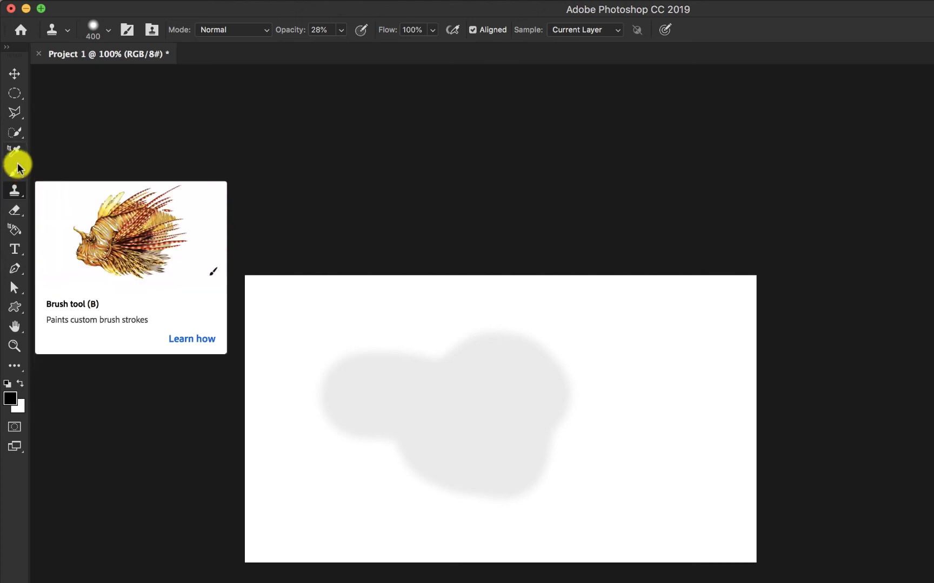
{"action": "left_click", "coordinate": [18, 173]}
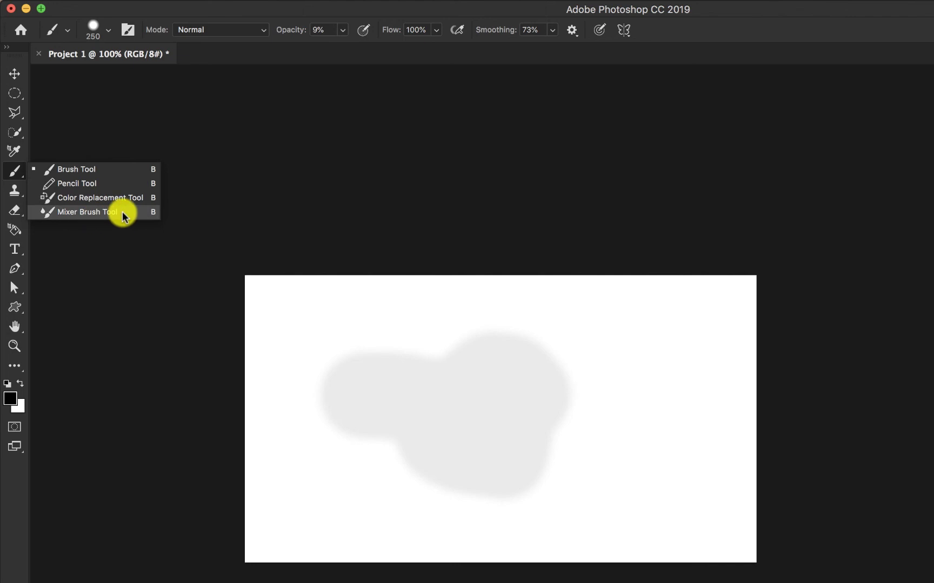
{"action": "left_click", "coordinate": [16, 192]}
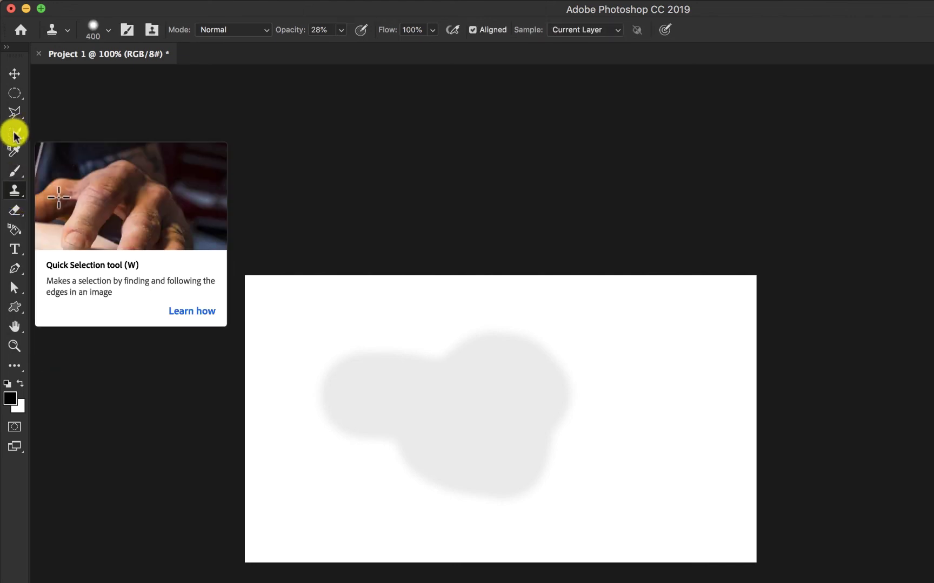
Select the painted grey blob with the Magic Wand at a tolerance of 10.
{"action": "mouse_move", "coordinate": [15, 135]}
{"action": "left_mouse_down"}
{"action": "mouse_move", "coordinate": [46, 132]}
{"action": "mouse_move", "coordinate": [78, 147]}
{"action": "left_mouse_up"}
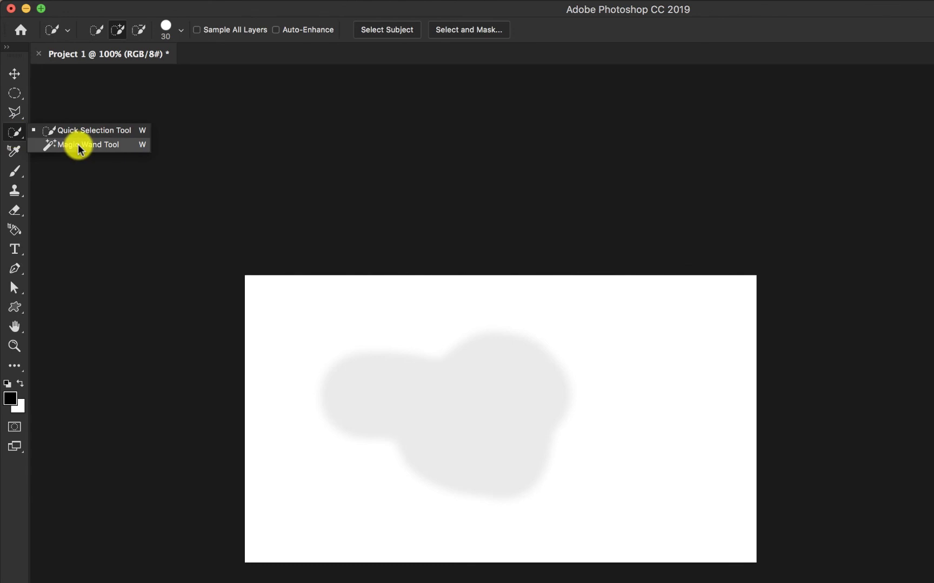
{"action": "left_click", "coordinate": [78, 144]}
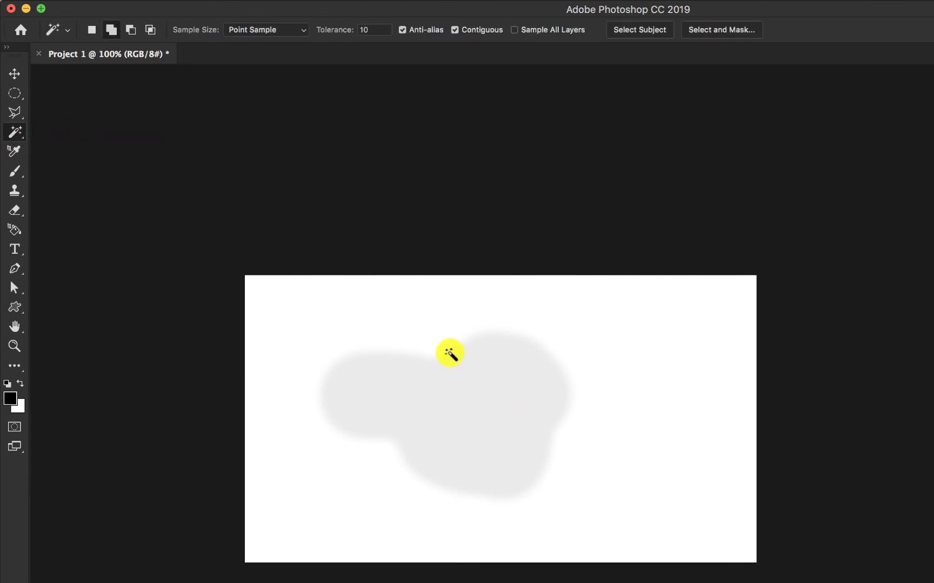
{"action": "left_click", "coordinate": [433, 377]}
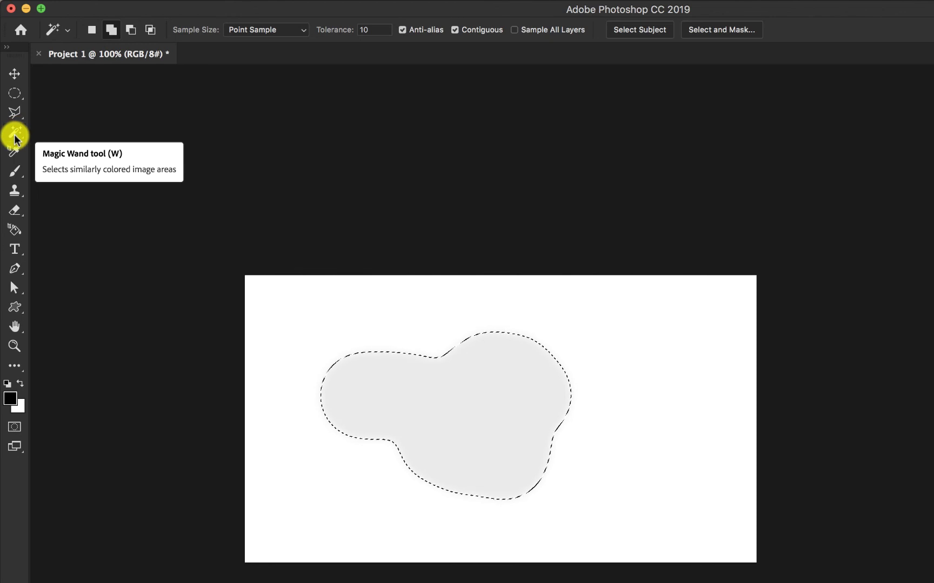
Look through the Clone Stamp, Eraser and Type tools and the available stamp and type variants.
{"action": "left_click", "coordinate": [17, 196]}
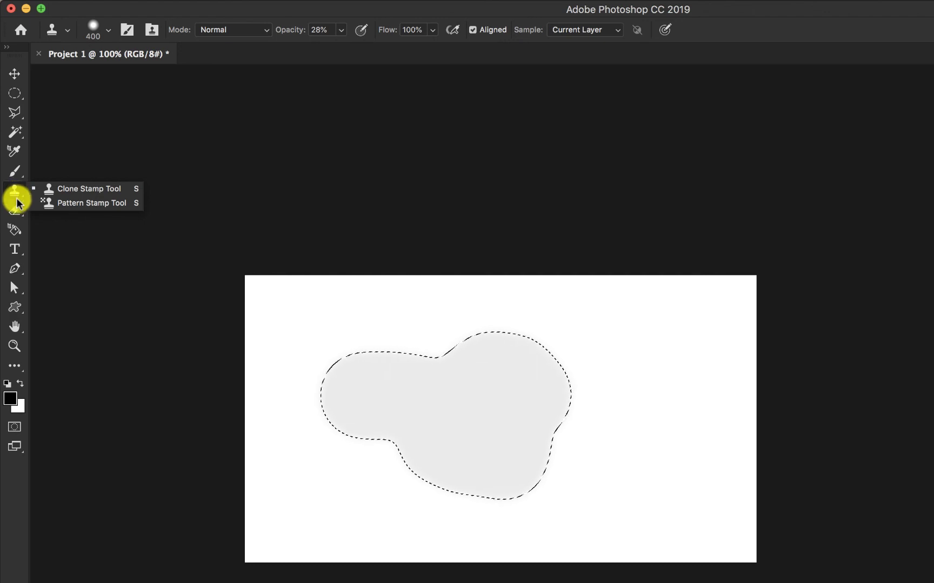
{"action": "left_click", "coordinate": [16, 213]}
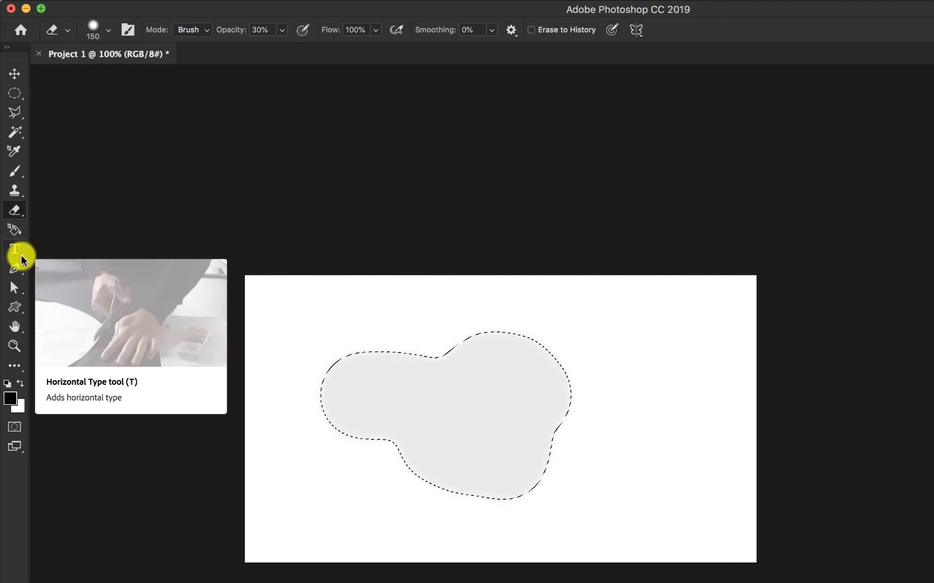
{"action": "left_click", "coordinate": [22, 256]}
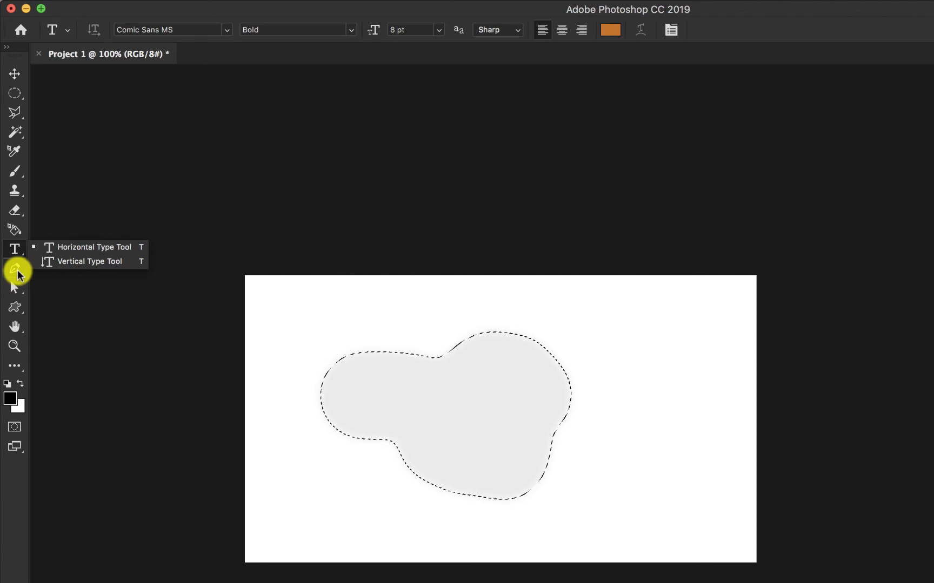
{"action": "left_click", "coordinate": [17, 273]}
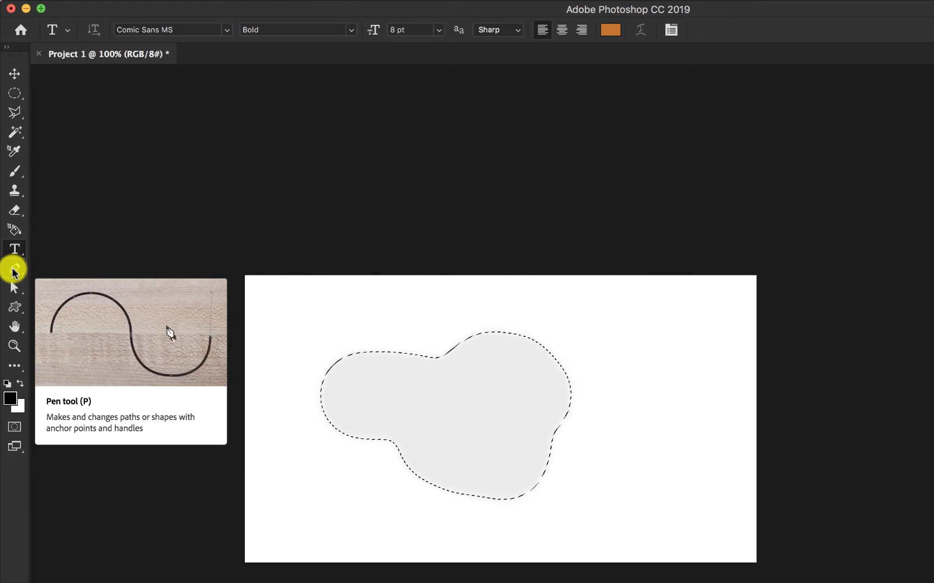
Draw a closed curved Pen shape around the selected blob, about 802 by 597 px.
{"action": "left_click", "coordinate": [13, 270]}
{"action": "left_click", "coordinate": [366, 319]}
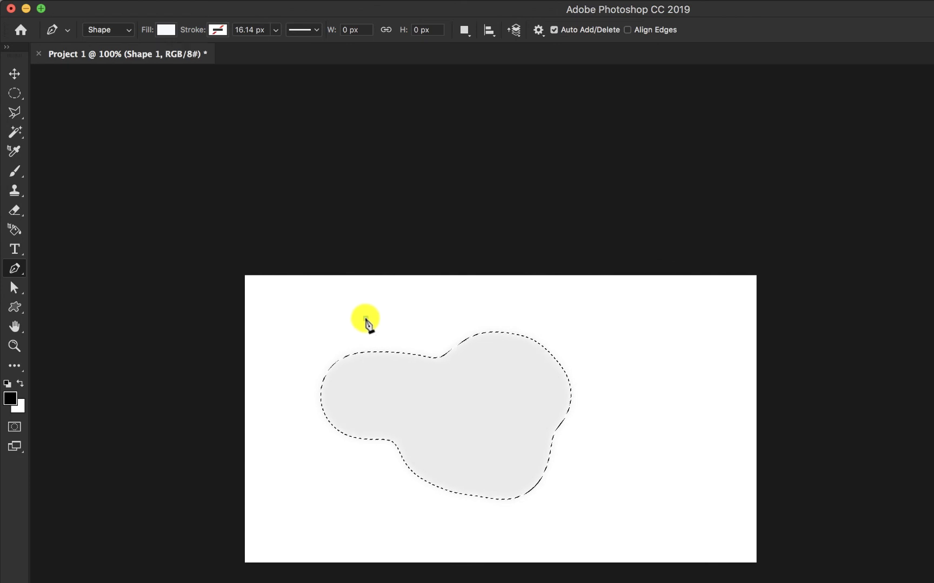
{"action": "left_click_drag", "start_coordinate": [302, 462], "coordinate": [335, 577]}
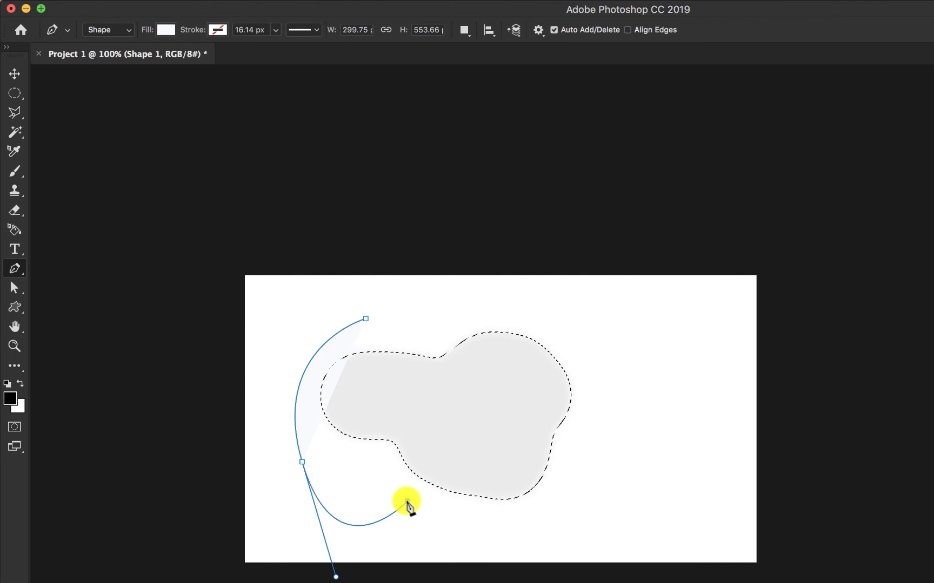
{"action": "left_click", "coordinate": [407, 502]}
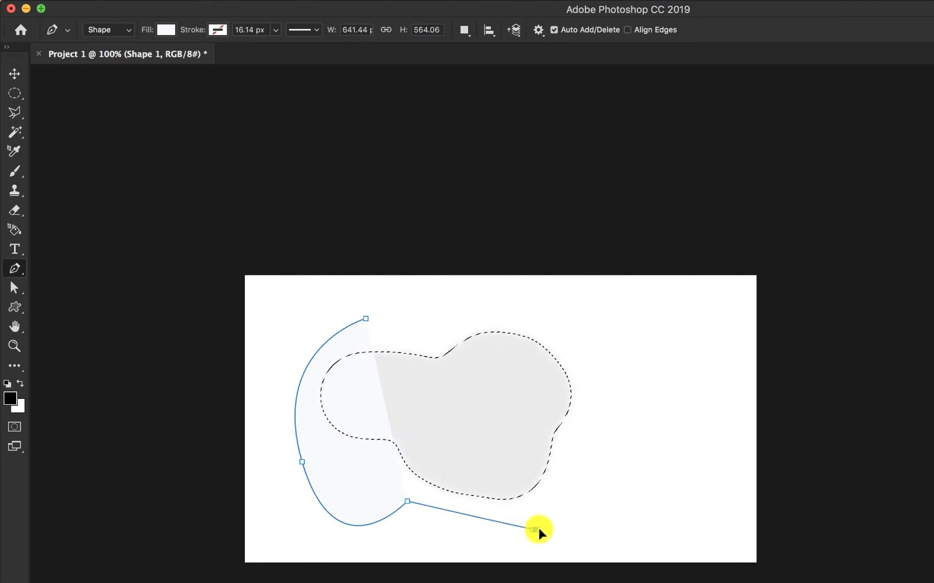
{"action": "left_click_drag", "start_coordinate": [575, 498], "coordinate": [581, 500]}
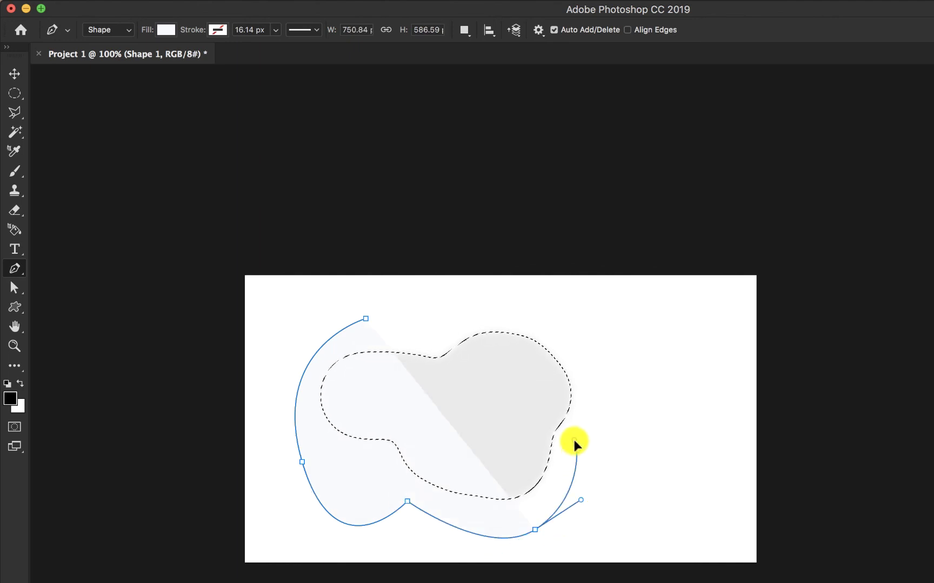
{"action": "left_click_drag", "start_coordinate": [568, 422], "coordinate": [573, 424]}
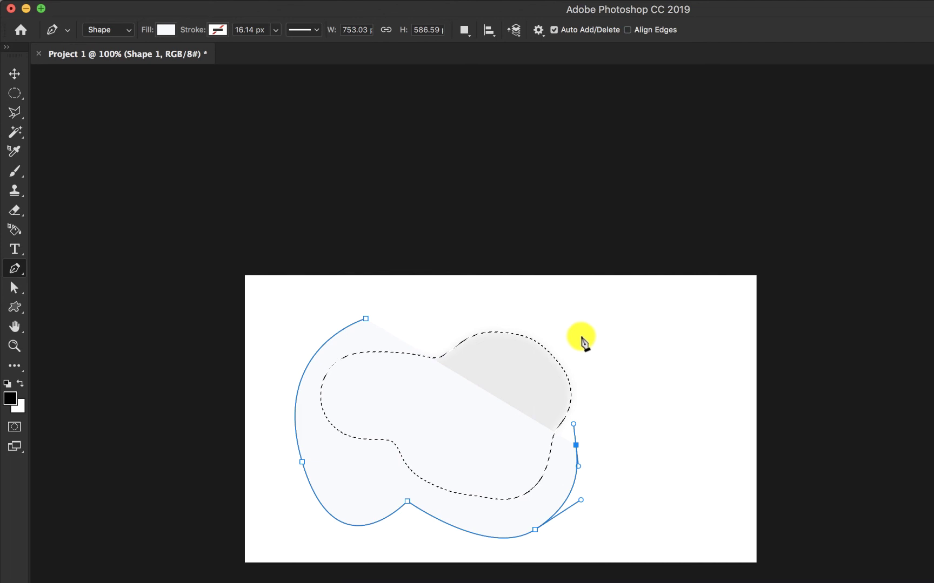
{"action": "left_click_drag", "start_coordinate": [544, 307], "coordinate": [510, 300]}
{"action": "left_click_drag", "start_coordinate": [437, 339], "coordinate": [403, 358]}
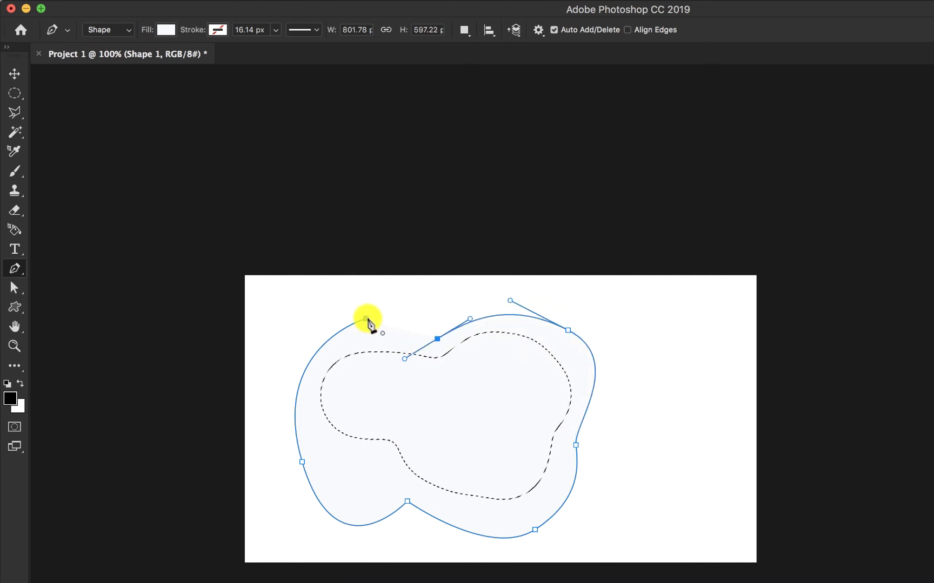
{"action": "left_click_drag", "start_coordinate": [366, 319], "coordinate": [339, 327]}
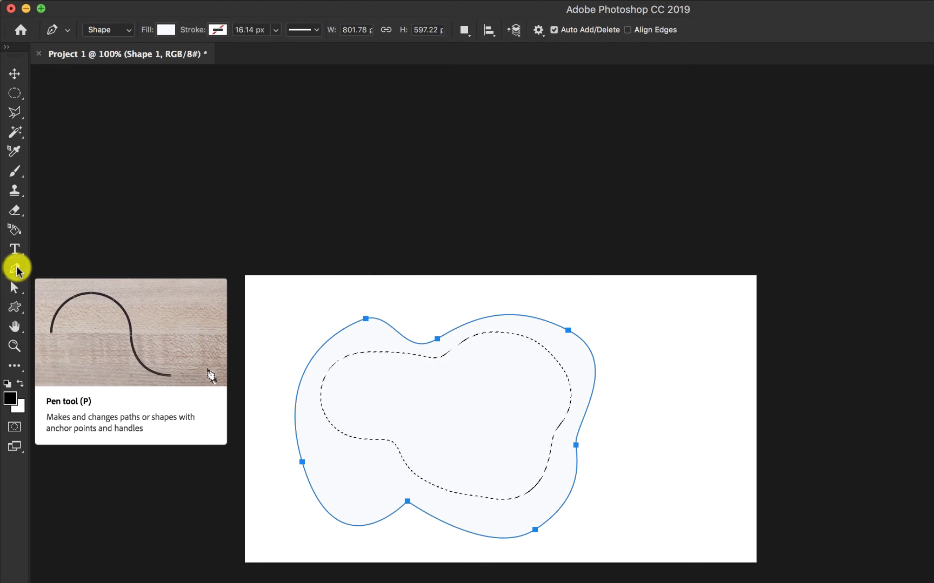
Add two anchor points along the left side of the curved shape's path with the Add Anchor Point tool.
{"action": "right_click", "coordinate": [16, 269]}
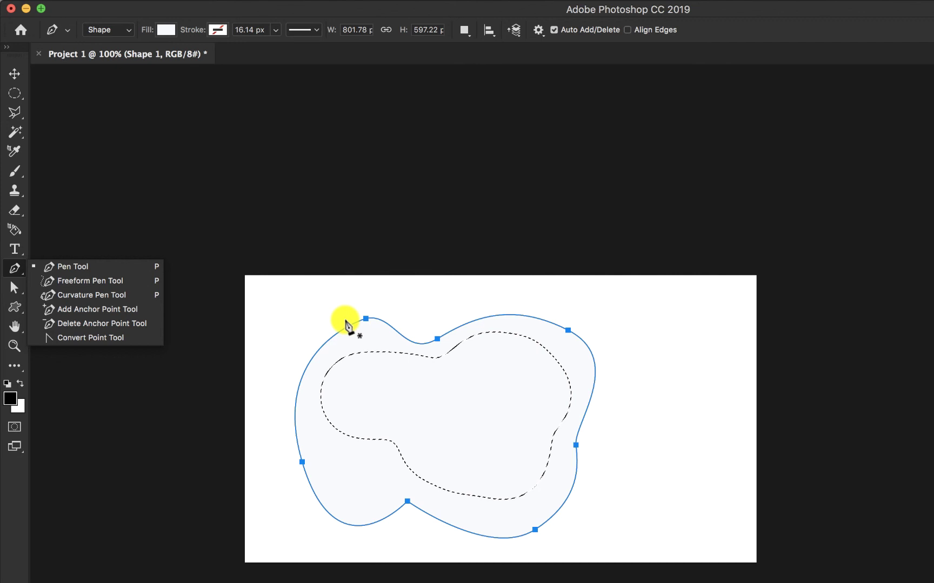
{"action": "left_click", "coordinate": [302, 460]}
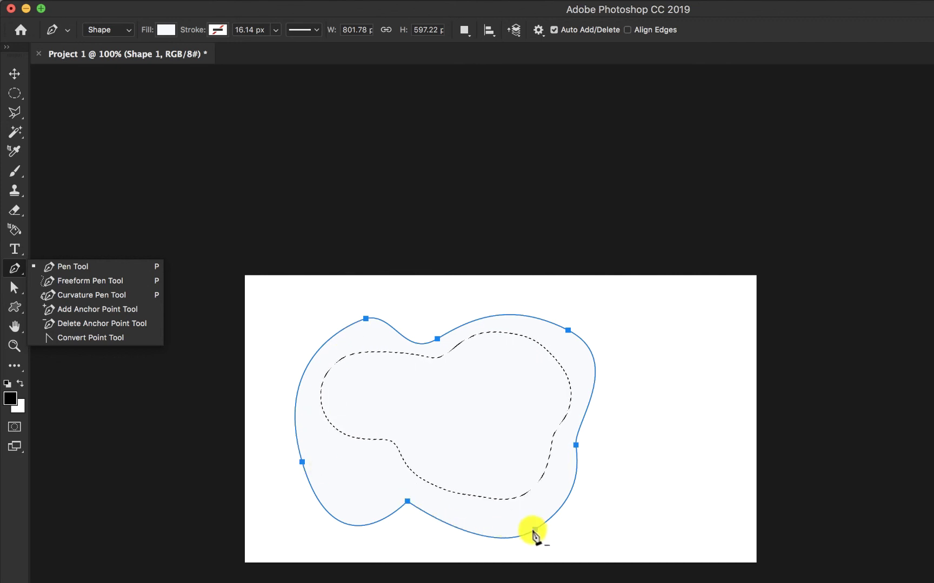
{"action": "left_click", "coordinate": [100, 309]}
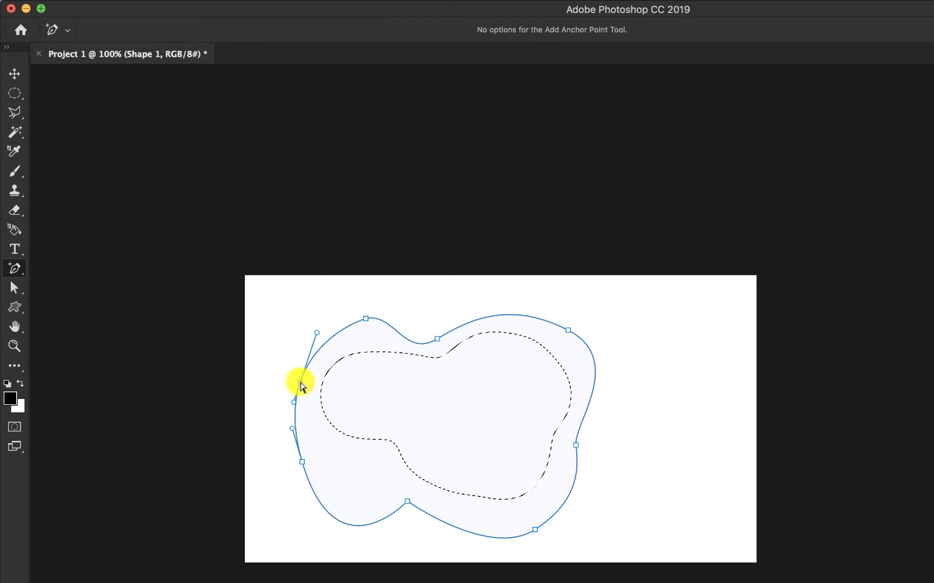
{"action": "left_click", "coordinate": [324, 508]}
Try removing anchor points from the curved path with the Delete Anchor Point tool, undo it and return to the Pen tool.
{"action": "left_click", "coordinate": [15, 267]}
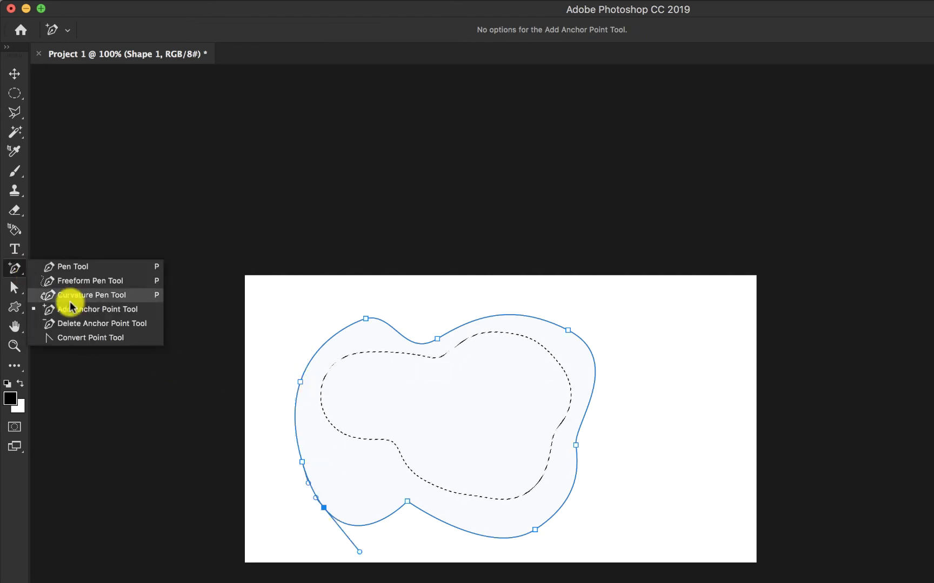
{"action": "left_click", "coordinate": [146, 323]}
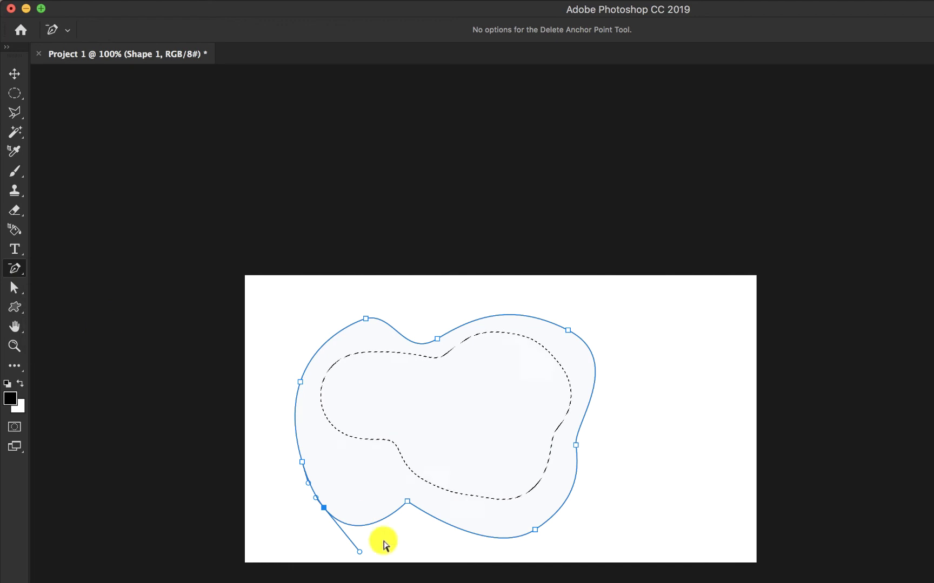
{"action": "left_click", "coordinate": [408, 502]}
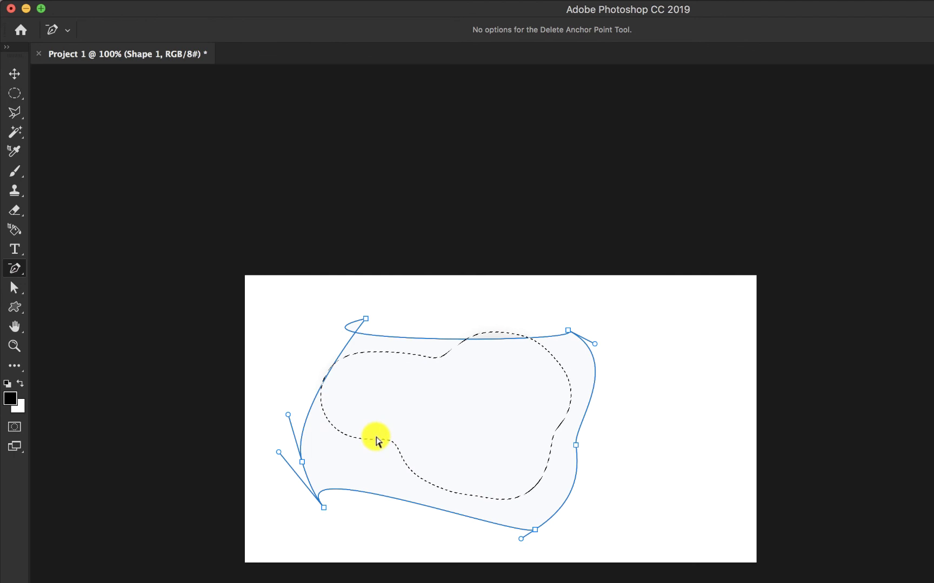
{"action": "key", "text": "super+z"}
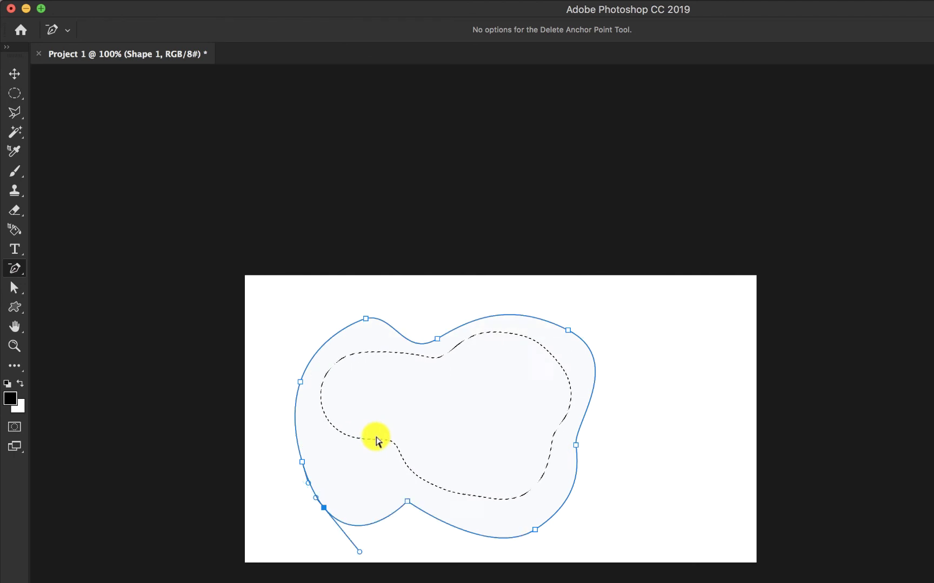
{"action": "left_click", "coordinate": [15, 268]}
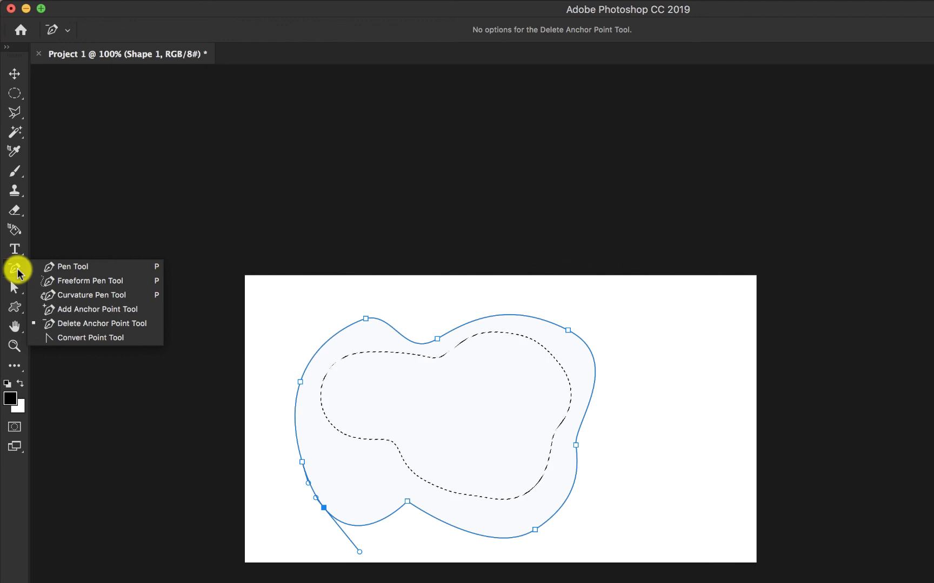
{"action": "left_click", "coordinate": [73, 267]}
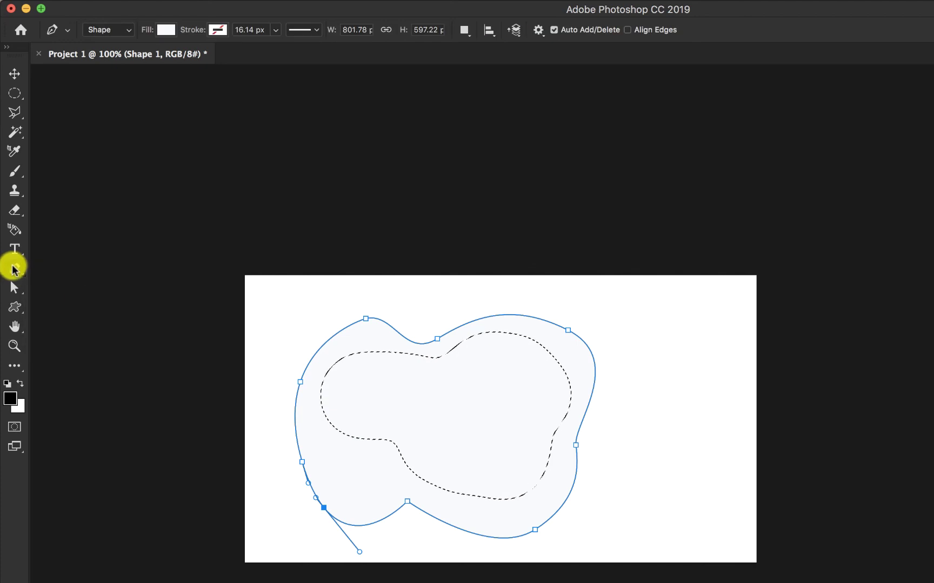
Reshape the curved path's upper edge with the Direct Selection tool by nudging two upper anchor points and adjusting a handle at its upper left.
{"action": "left_click", "coordinate": [17, 292]}
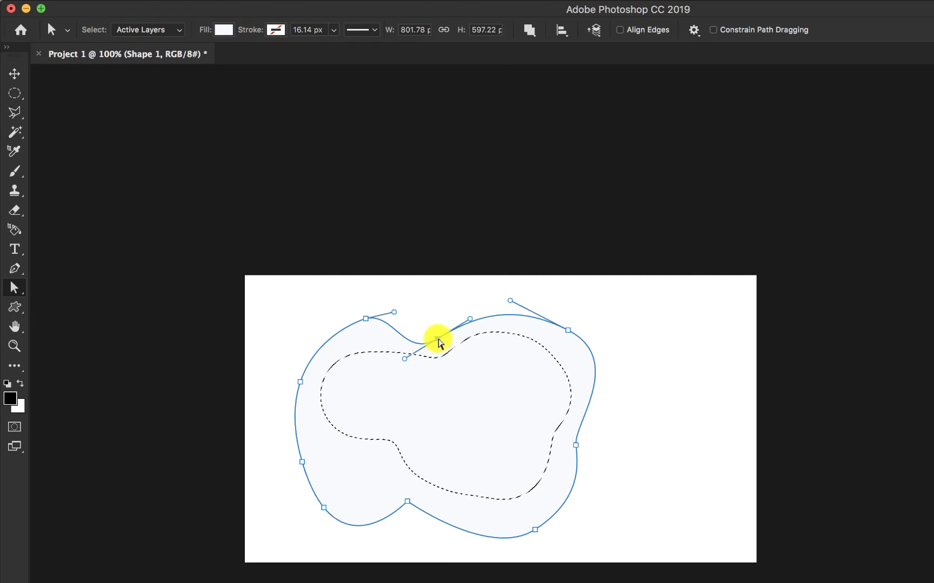
{"action": "mouse_move", "coordinate": [438, 341]}
{"action": "left_mouse_down"}
{"action": "mouse_move", "coordinate": [439, 302]}
{"action": "mouse_move", "coordinate": [442, 334]}
{"action": "left_mouse_up"}
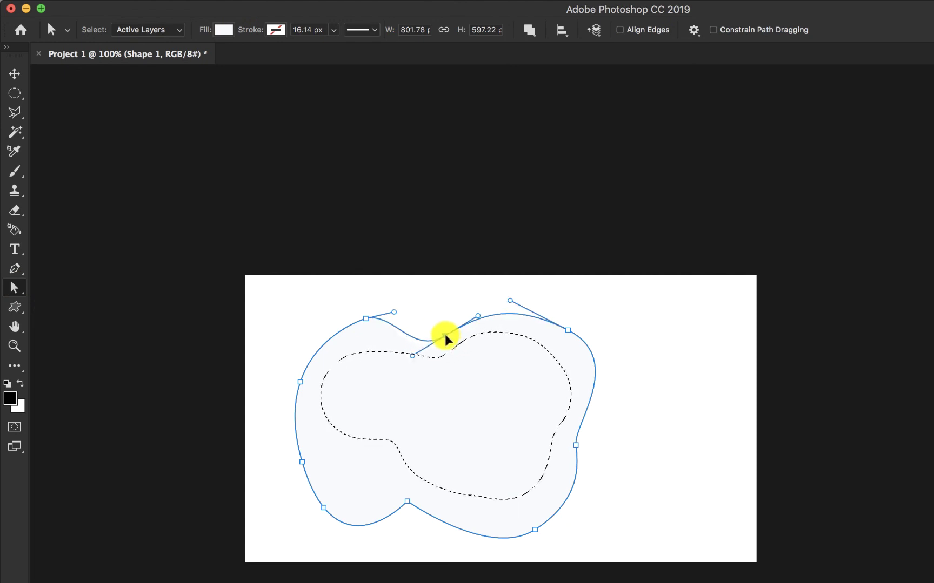
{"action": "mouse_move", "coordinate": [366, 319]}
{"action": "left_mouse_down"}
{"action": "mouse_move", "coordinate": [360, 294]}
{"action": "mouse_move", "coordinate": [363, 325]}
{"action": "mouse_move", "coordinate": [366, 316]}
{"action": "left_mouse_up"}
{"action": "mouse_move", "coordinate": [317, 334]}
{"action": "left_mouse_down"}
{"action": "mouse_move", "coordinate": [290, 323]}
{"action": "mouse_move", "coordinate": [310, 361]}
{"action": "mouse_move", "coordinate": [312, 324]}
{"action": "left_mouse_up"}
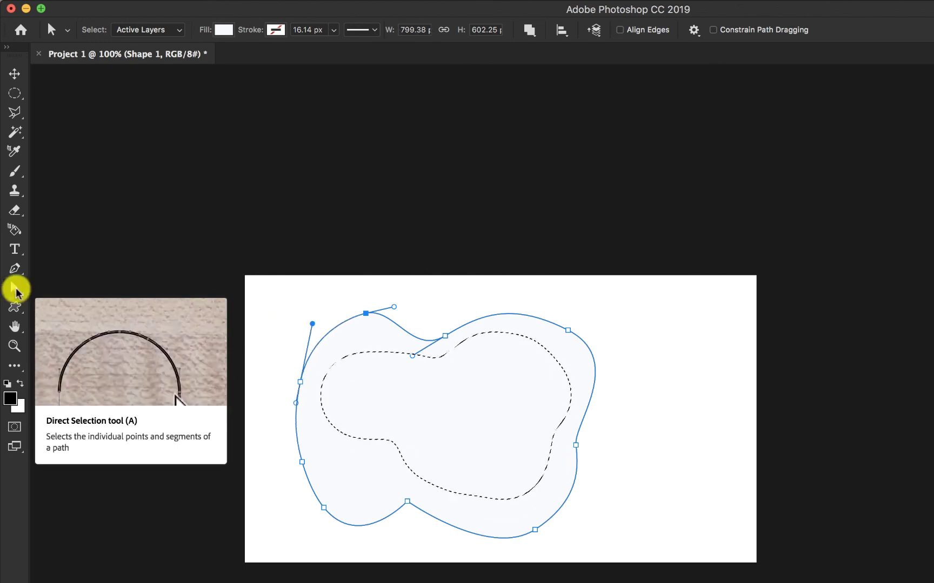
Move the whole curved shape slightly higher on the canvas with the Path Selection tool.
{"action": "left_click_drag", "start_coordinate": [16, 292], "coordinate": [77, 288]}
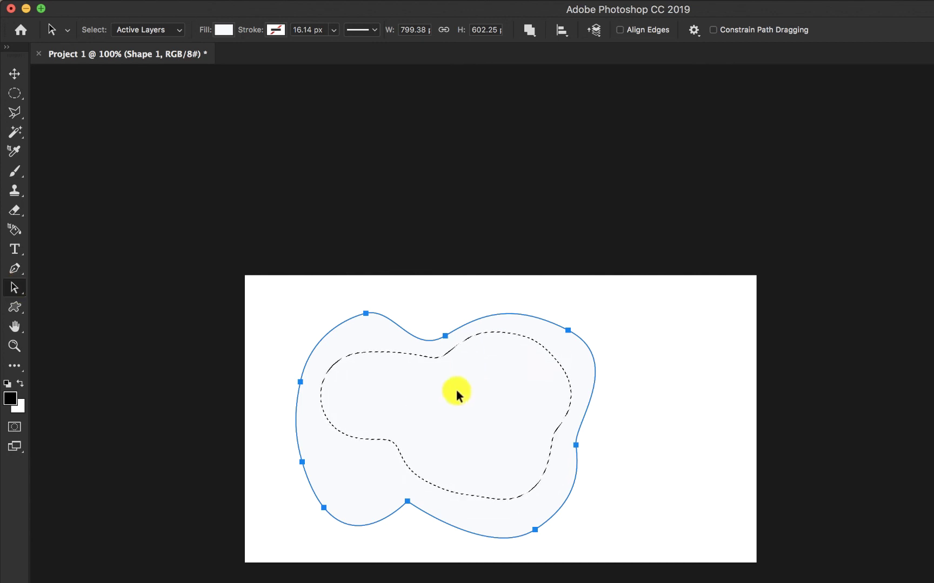
{"action": "left_click_drag", "start_coordinate": [472, 392], "coordinate": [497, 378]}
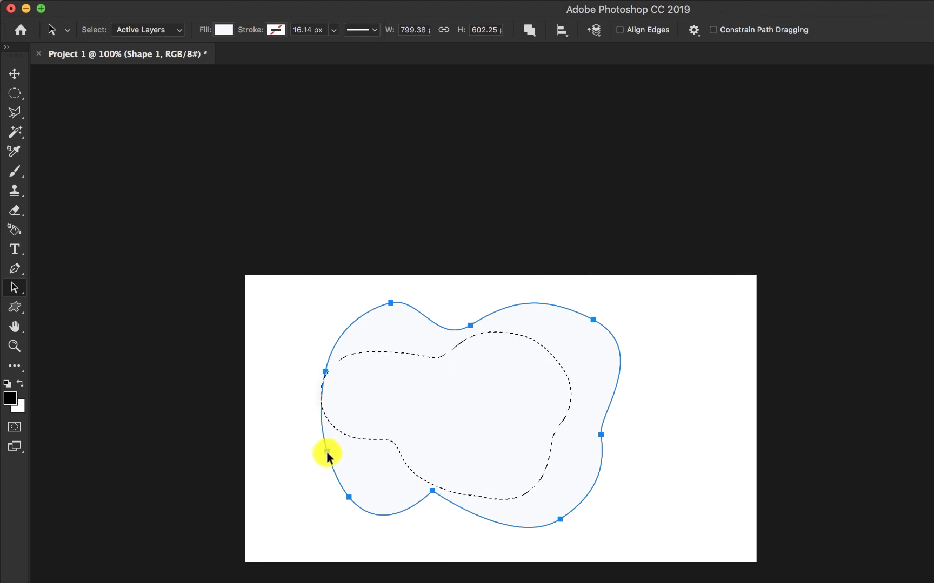
{"action": "left_click_drag", "start_coordinate": [492, 422], "coordinate": [464, 404]}
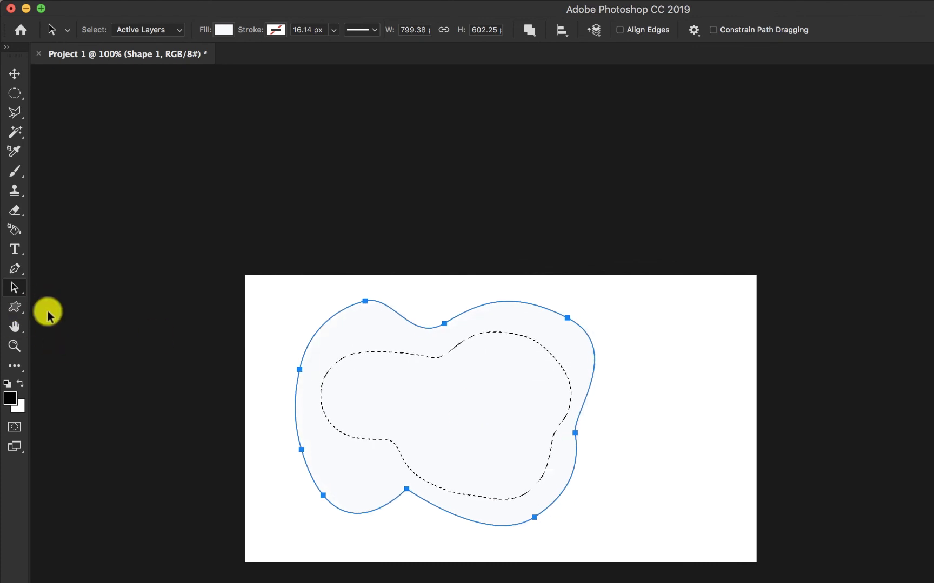
Set up the Custom Shape tool with the raised hand shape.
{"action": "left_click", "coordinate": [14, 311]}
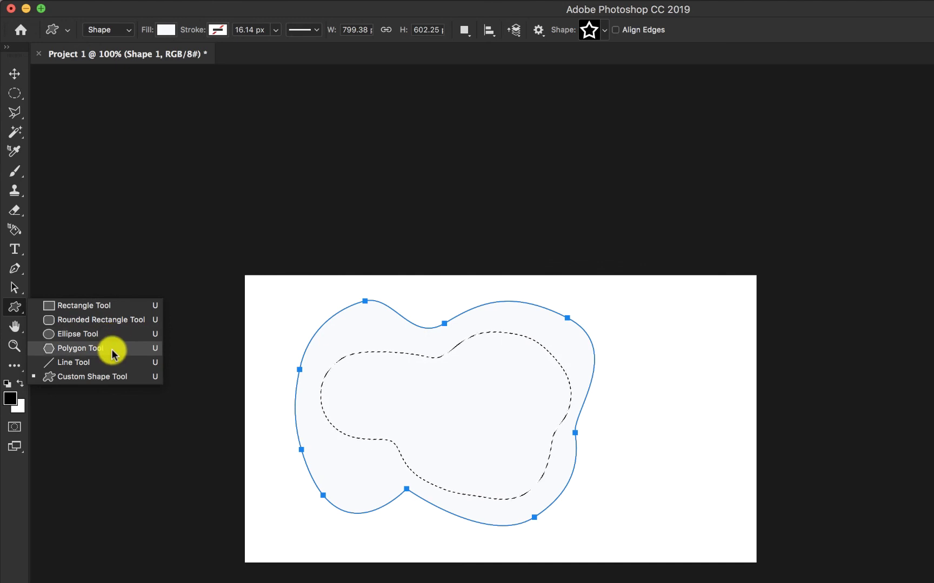
{"action": "left_click", "coordinate": [114, 377]}
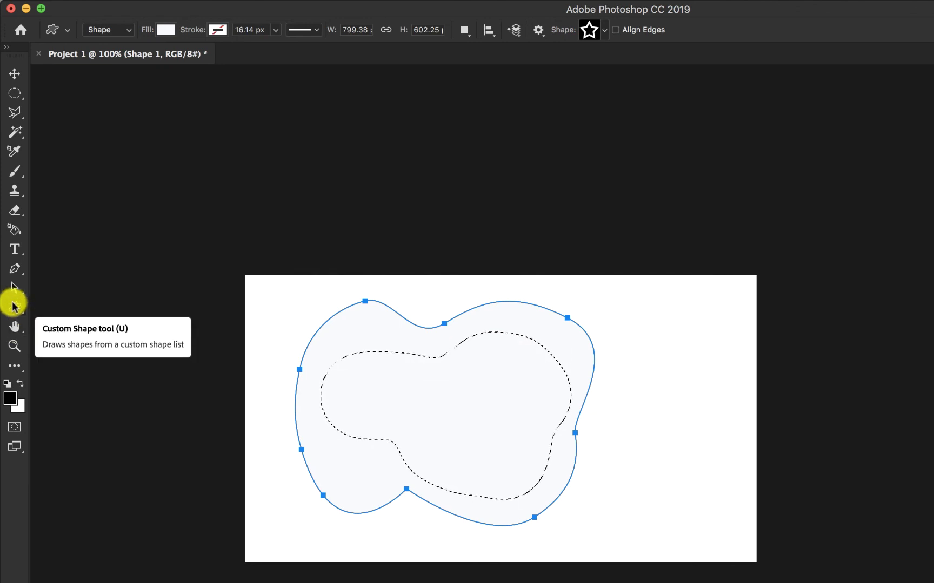
{"action": "left_click", "coordinate": [597, 34]}
{"action": "scroll", "coordinate": [632, 341], "scroll_direction": "down", "scroll_amount": 5}
{"action": "scroll", "coordinate": [639, 345], "scroll_direction": "up", "scroll_amount": 10}
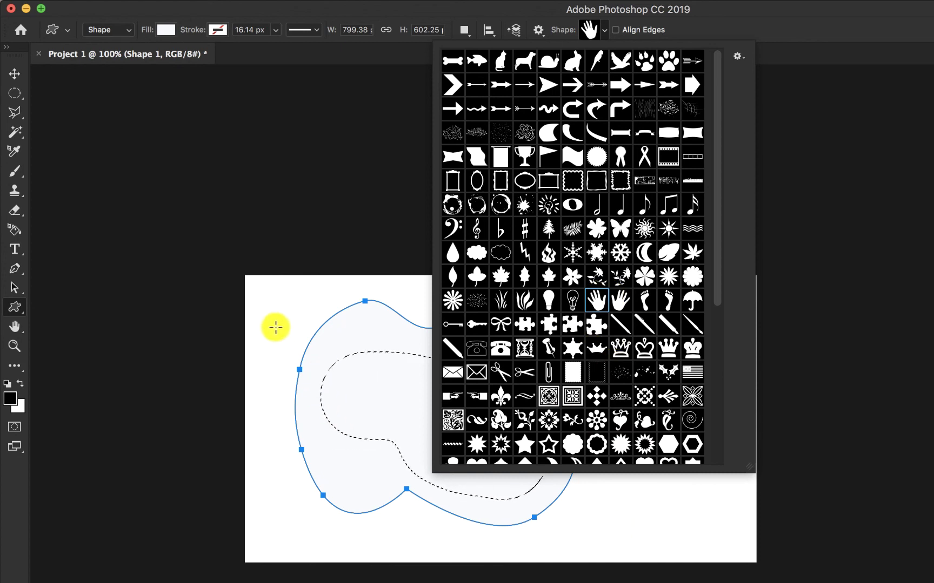
Try drawing a hand over the left part of the curved shape and moving it, and undo the attempt.
{"action": "left_click_drag", "start_coordinate": [276, 328], "coordinate": [419, 486]}
{"action": "left_click", "coordinate": [16, 73]}
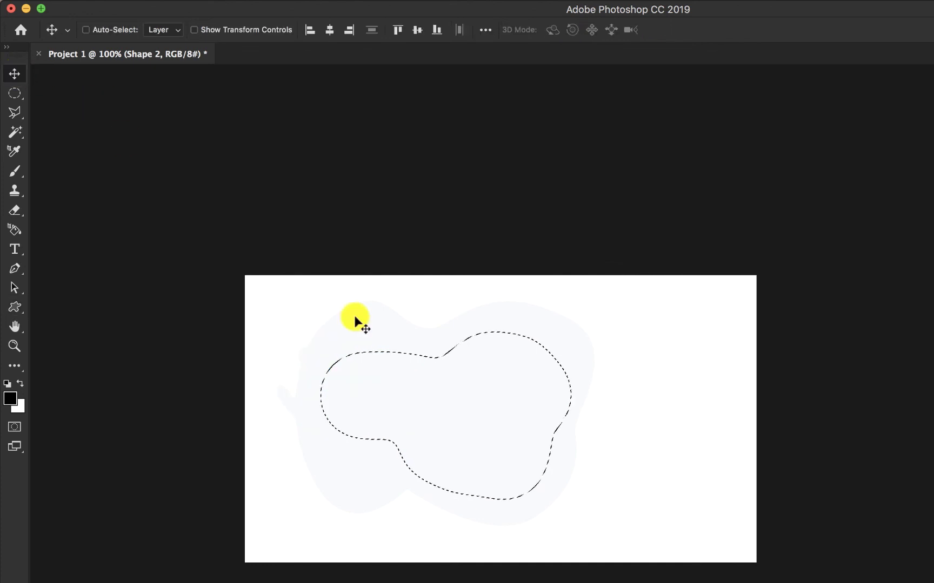
{"action": "mouse_move", "coordinate": [340, 417]}
{"action": "left_mouse_down"}
{"action": "mouse_move", "coordinate": [579, 444]}
{"action": "mouse_move", "coordinate": [427, 441]}
{"action": "mouse_move", "coordinate": [310, 408]}
{"action": "mouse_move", "coordinate": [701, 427]}
{"action": "mouse_move", "coordinate": [375, 406]}
{"action": "mouse_move", "coordinate": [354, 413]}
{"action": "left_mouse_up"}
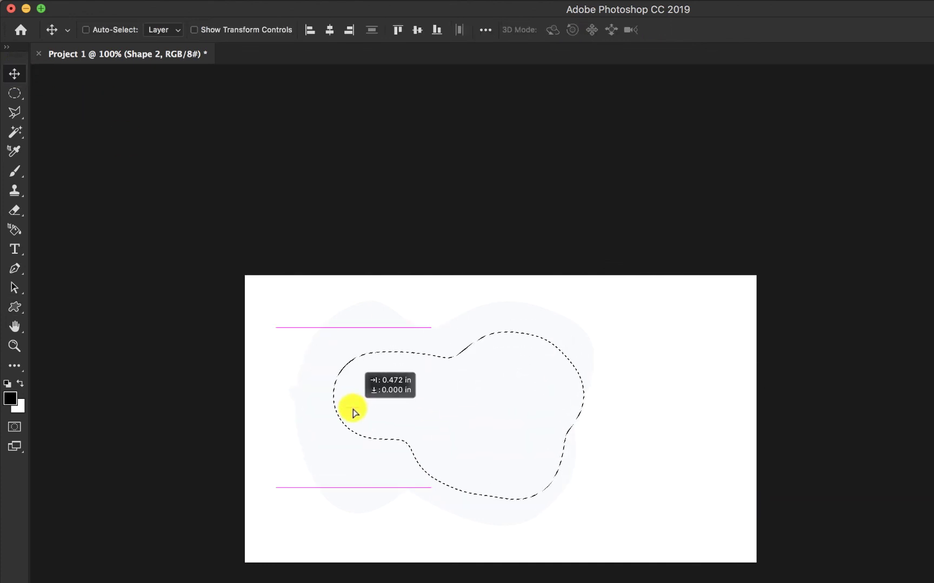
{"action": "left_click_drag", "start_coordinate": [544, 399], "coordinate": [481, 399]}
{"action": "left_click", "coordinate": [455, 371], "text": "super"}
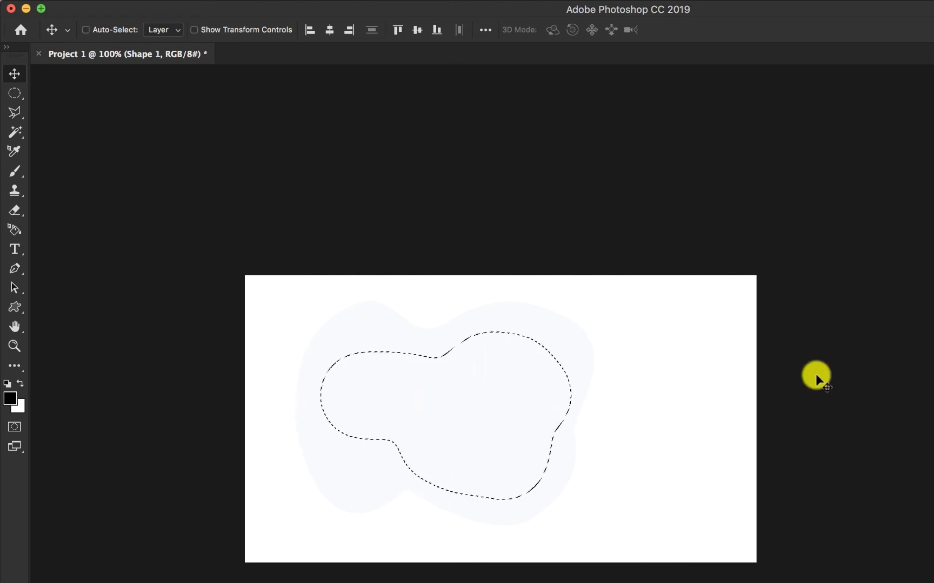
Clear the selection and place a hand shape about 322 by 361 px beside the curved shape's right edge, fully inside the canvas.
{"action": "key", "text": "super"}
{"action": "key", "text": "super+d"}
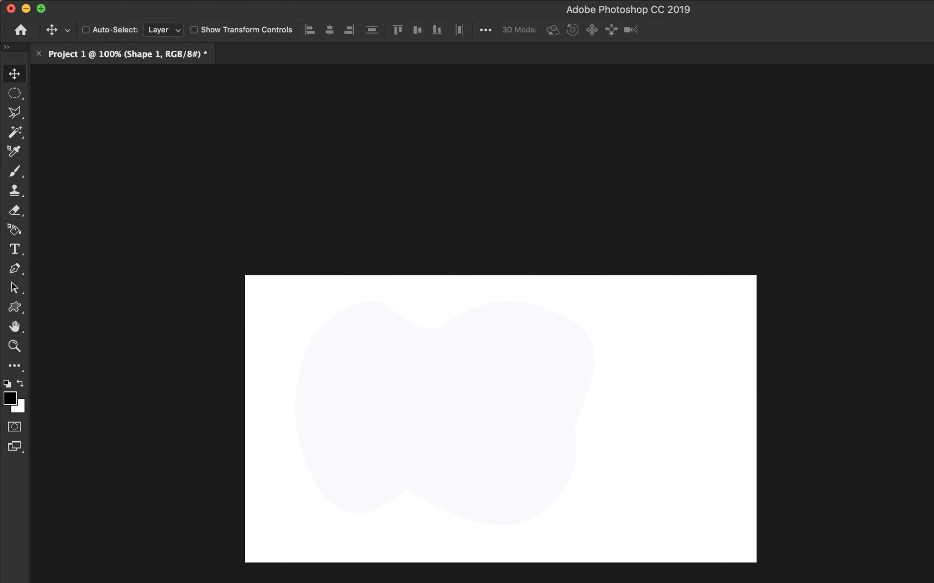
{"action": "left_click", "coordinate": [14, 306]}
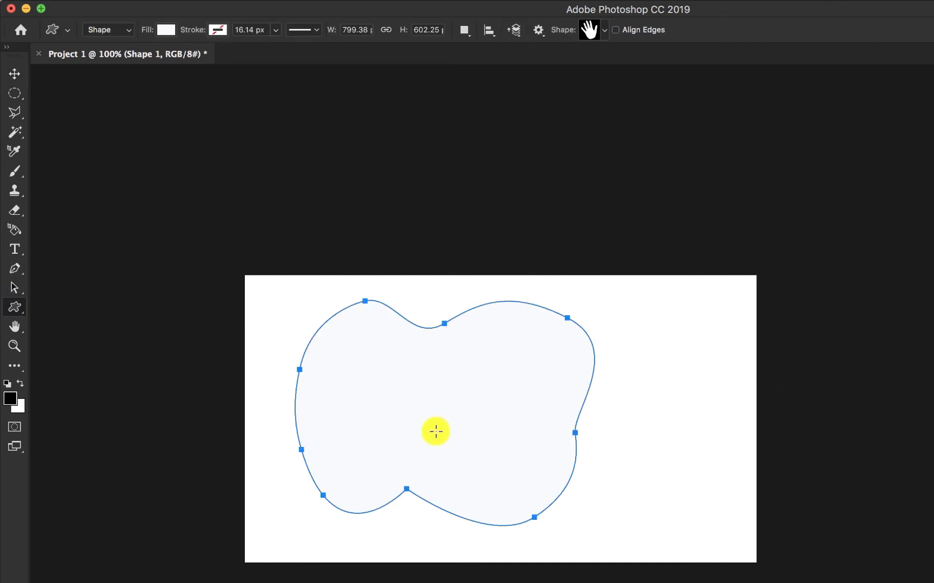
{"action": "left_click_drag", "start_coordinate": [681, 367], "coordinate": [784, 545]}
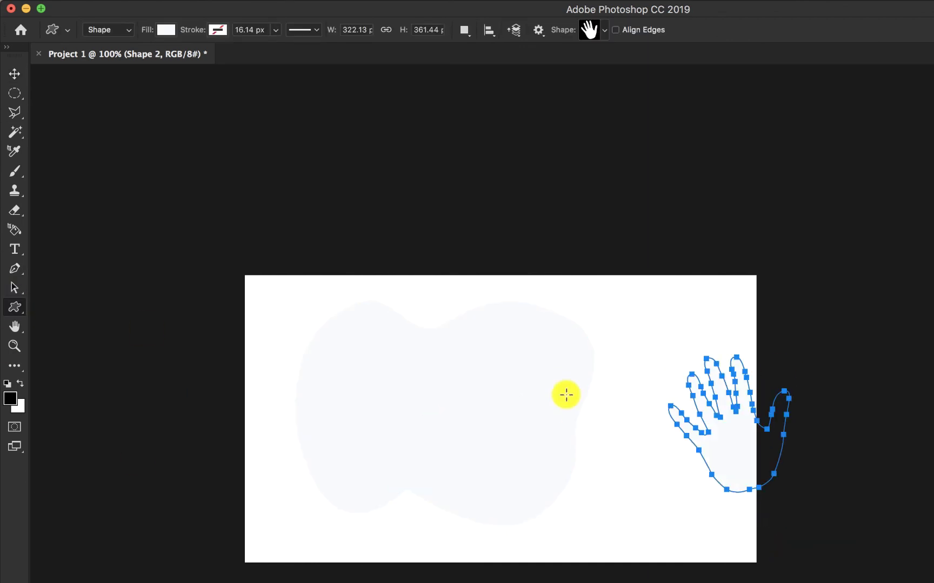
{"action": "left_click", "coordinate": [14, 74]}
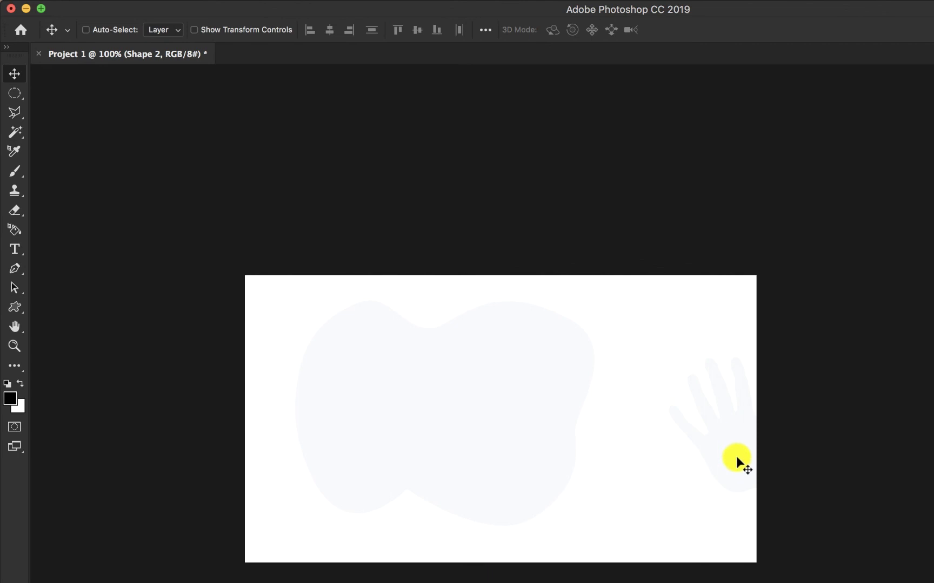
{"action": "left_click_drag", "start_coordinate": [736, 456], "coordinate": [677, 462]}
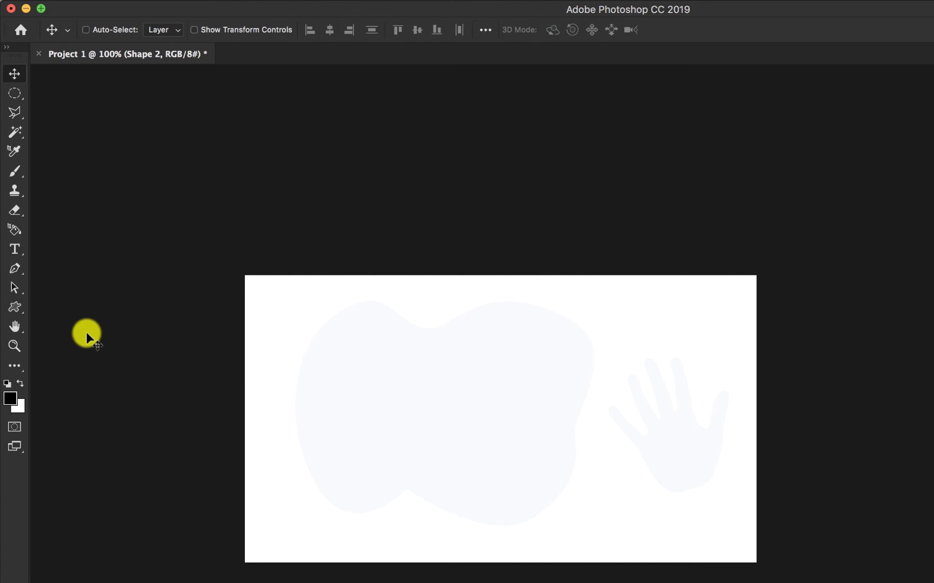
Look over the available shape tools, switching to the Rectangle and the Rounded Rectangle tools.
{"action": "left_click", "coordinate": [15, 307]}
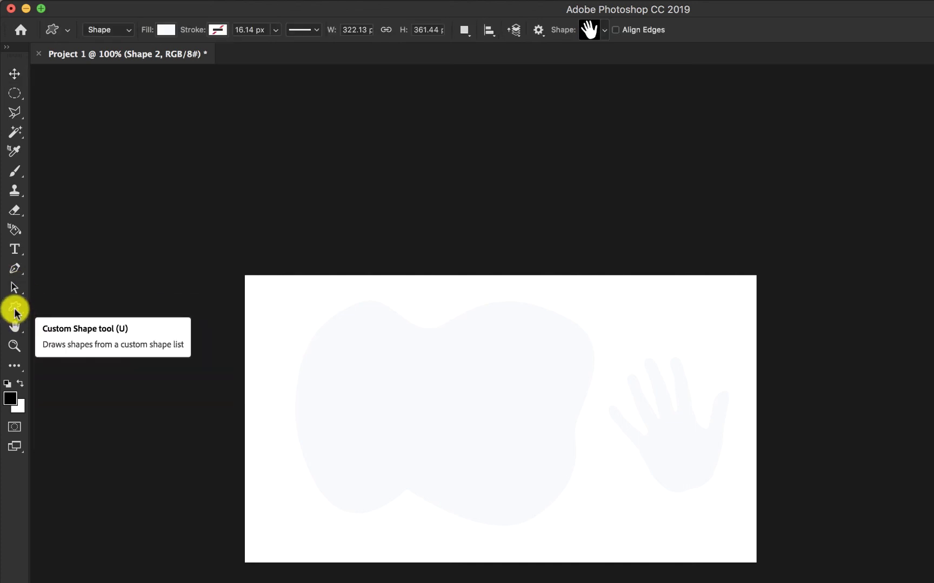
{"action": "left_click", "coordinate": [65, 308]}
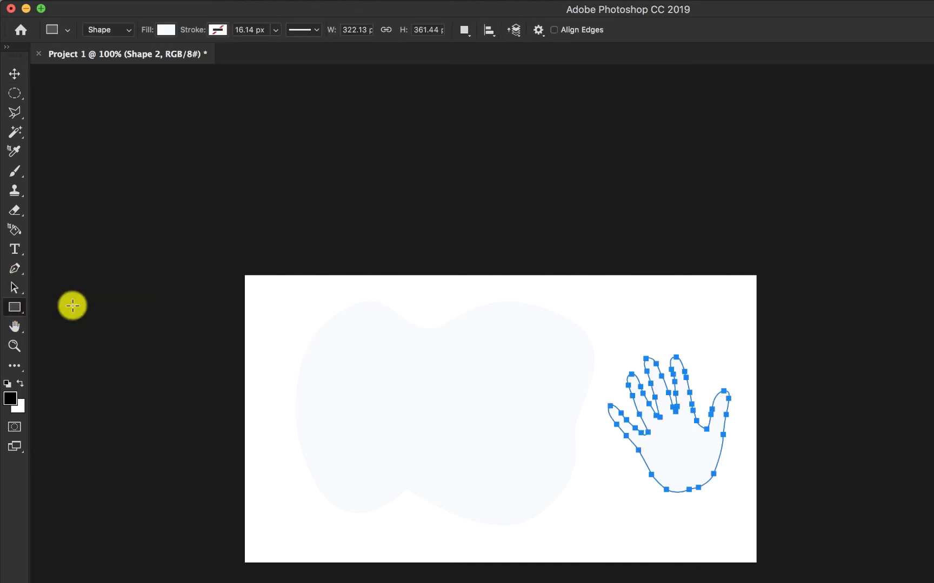
{"action": "left_click", "coordinate": [15, 314]}
{"action": "right_click", "coordinate": [16, 307]}
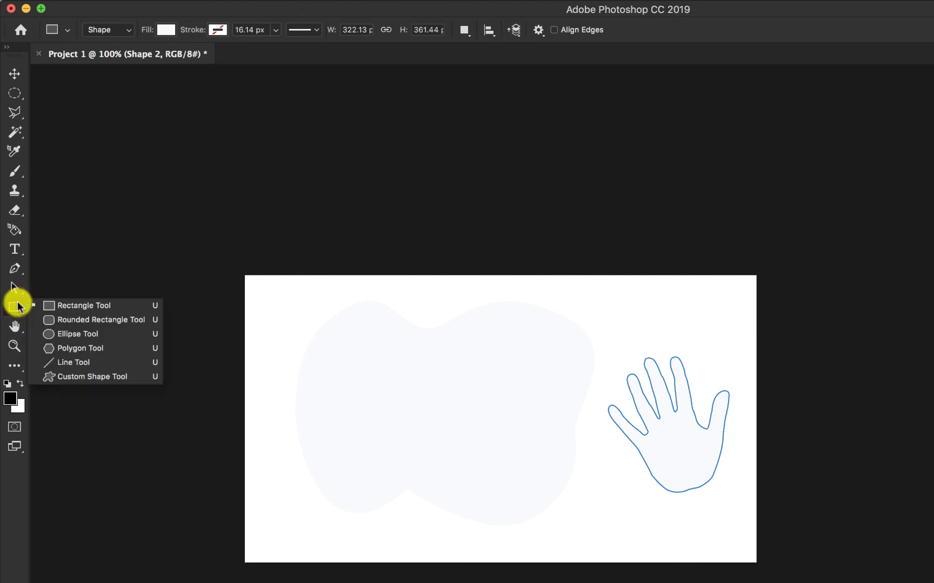
{"action": "left_click", "coordinate": [84, 321]}
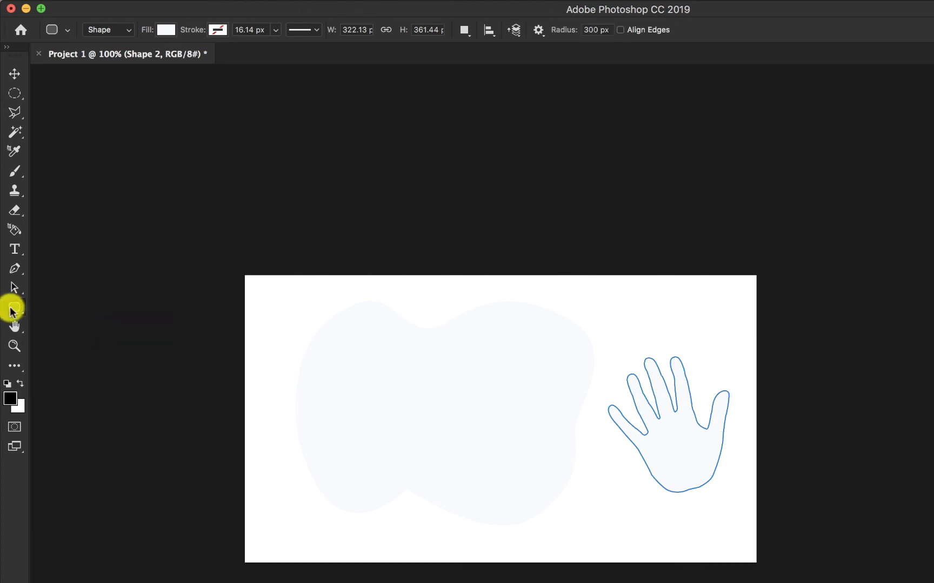
Draw an ellipse about 520 by 540 px over the lower middle of the curved shape.
{"action": "right_click", "coordinate": [13, 308]}
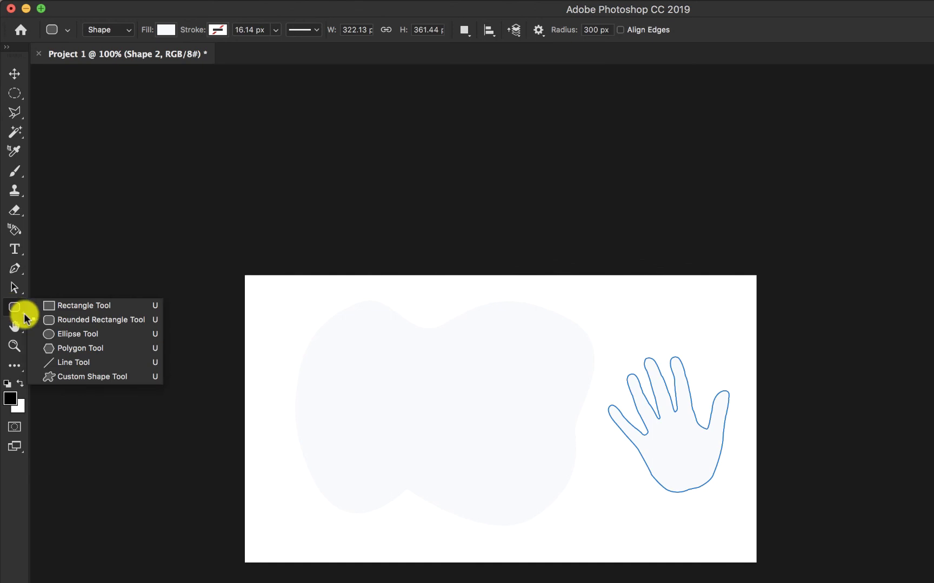
{"action": "left_click", "coordinate": [77, 338]}
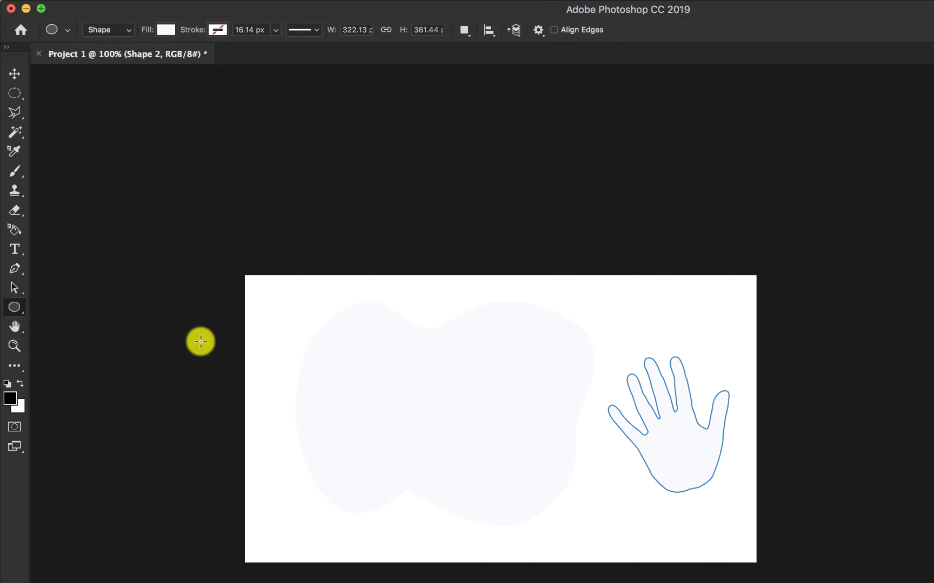
{"action": "left_click_drag", "start_coordinate": [346, 344], "coordinate": [541, 546]}
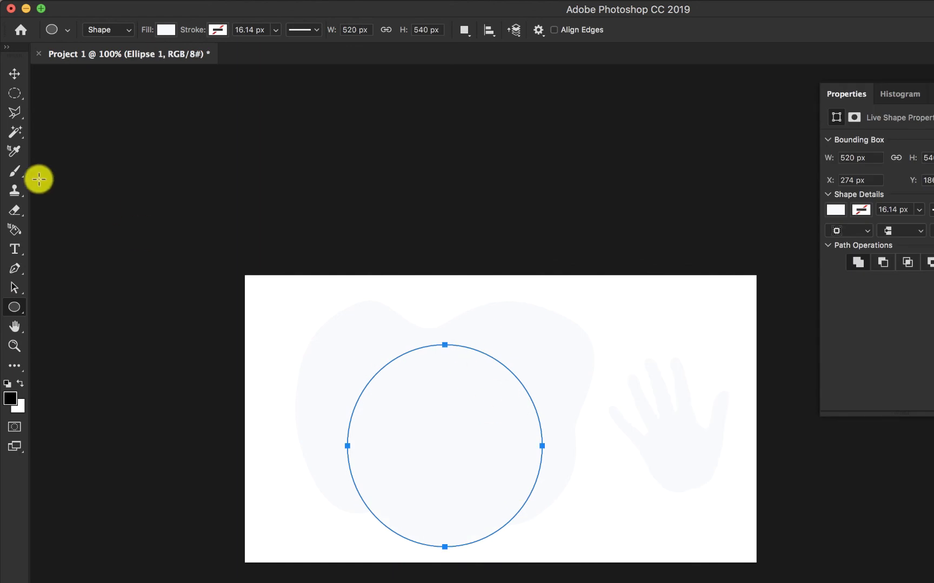
Magnify the canvas with the Hand tool active and pan around the curved shape and its upper-left edge.
{"action": "left_click", "coordinate": [15, 328]}
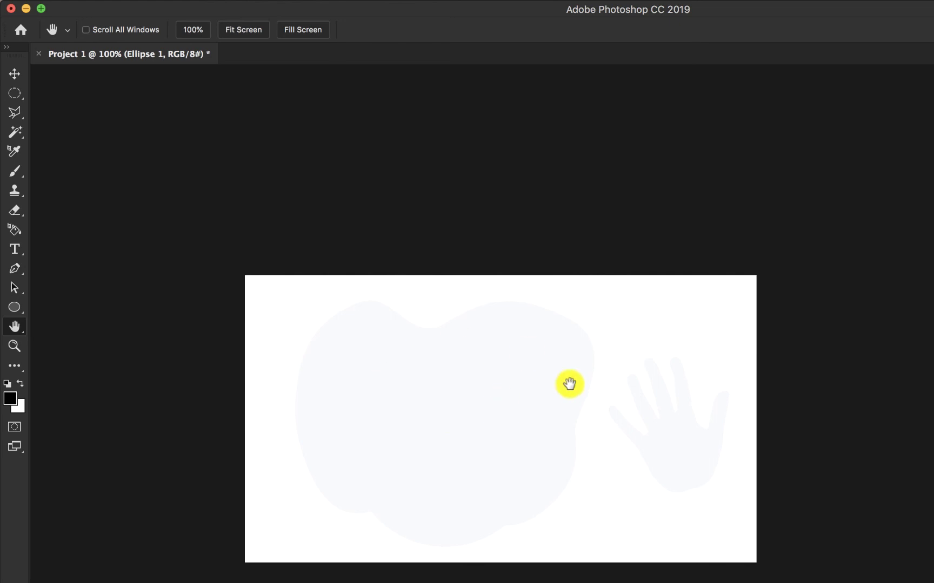
{"action": "scroll", "coordinate": [366, 391], "scroll_direction": "up", "scroll_amount": 5}
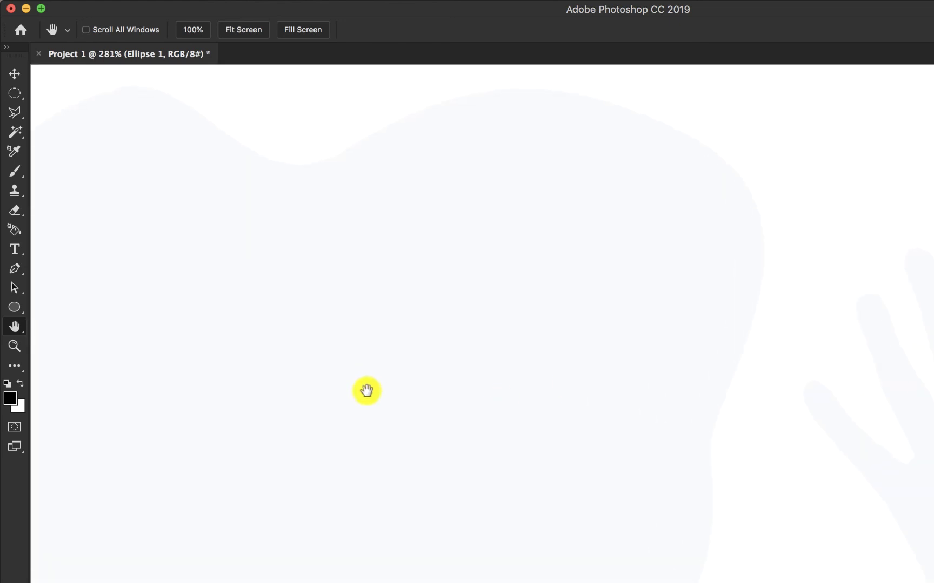
{"action": "mouse_move", "coordinate": [366, 390]}
{"action": "left_mouse_down"}
{"action": "mouse_move", "coordinate": [441, 459]}
{"action": "mouse_move", "coordinate": [59, 336]}
{"action": "mouse_move", "coordinate": [454, 533]}
{"action": "mouse_move", "coordinate": [773, 470]}
{"action": "mouse_move", "coordinate": [202, 457]}
{"action": "mouse_move", "coordinate": [284, 501]}
{"action": "mouse_move", "coordinate": [80, 365]}
{"action": "mouse_move", "coordinate": [63, 342]}
{"action": "mouse_move", "coordinate": [314, 192]}
{"action": "mouse_move", "coordinate": [748, 154]}
{"action": "left_mouse_up"}
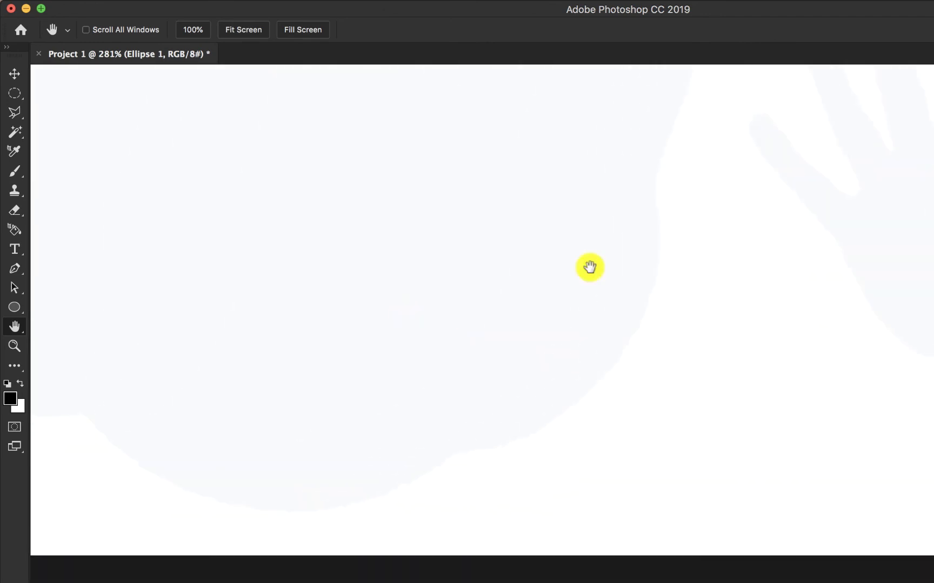
{"action": "mouse_move", "coordinate": [589, 267]}
{"action": "left_mouse_down"}
{"action": "mouse_move", "coordinate": [469, 362]}
{"action": "mouse_move", "coordinate": [719, 378]}
{"action": "left_mouse_up"}
{"action": "left_click_drag", "start_coordinate": [387, 435], "coordinate": [279, 285]}
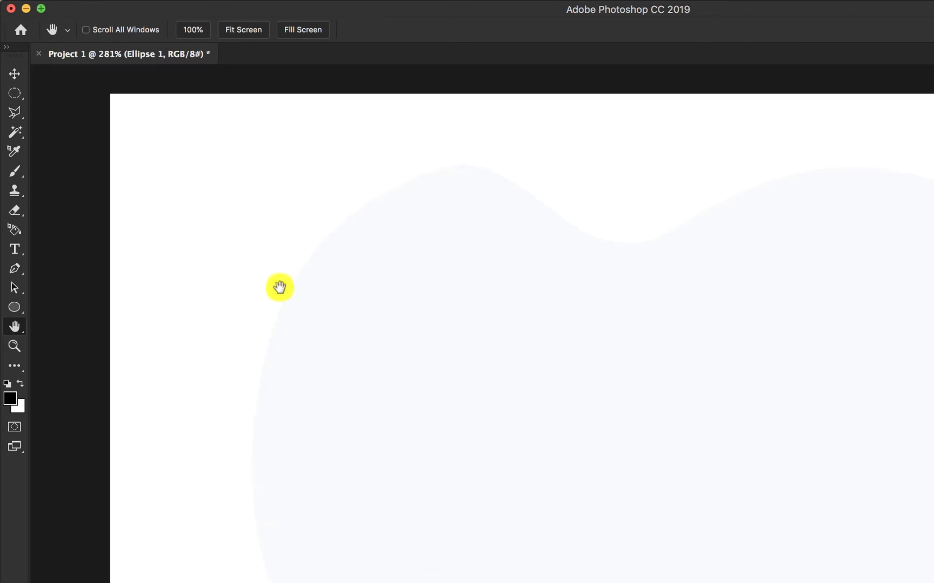
Switch to the Rotate View tool and reposition the magnified canvas around the curved shape and the hand.
{"action": "left_click", "coordinate": [16, 328]}
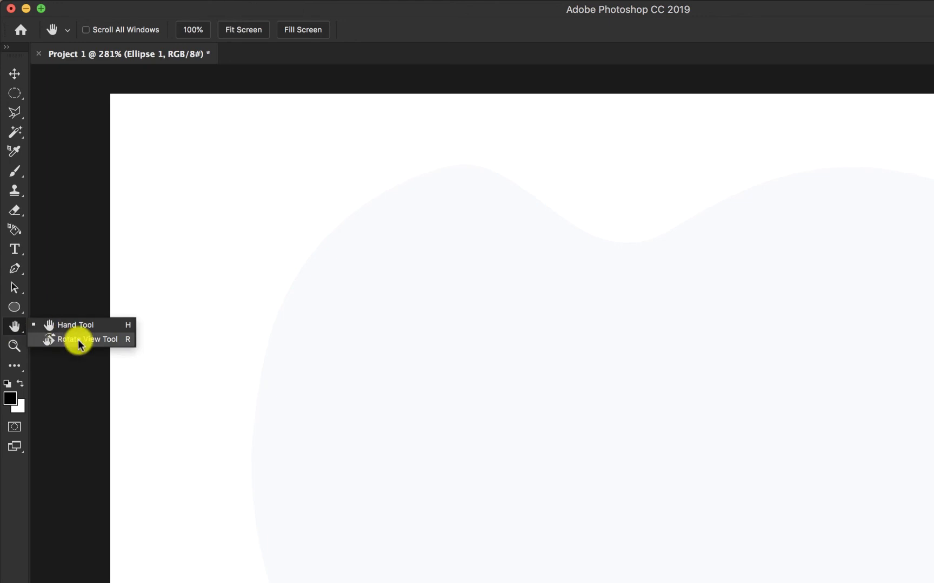
{"action": "left_click", "coordinate": [88, 341]}
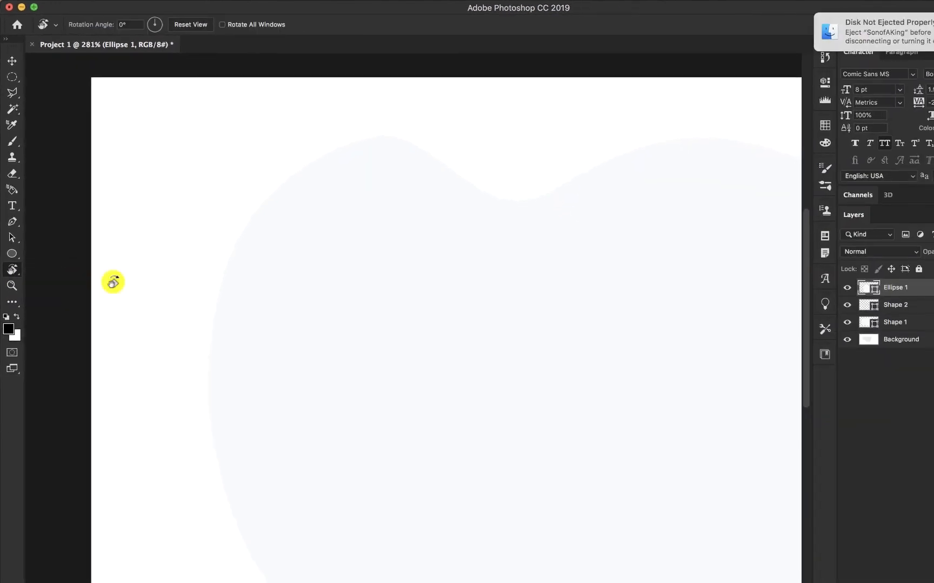
{"action": "scroll", "coordinate": [401, 363], "scroll_direction": "down", "scroll_amount": 3}
{"action": "scroll", "coordinate": [400, 363], "scroll_direction": "right", "scroll_amount": 5}
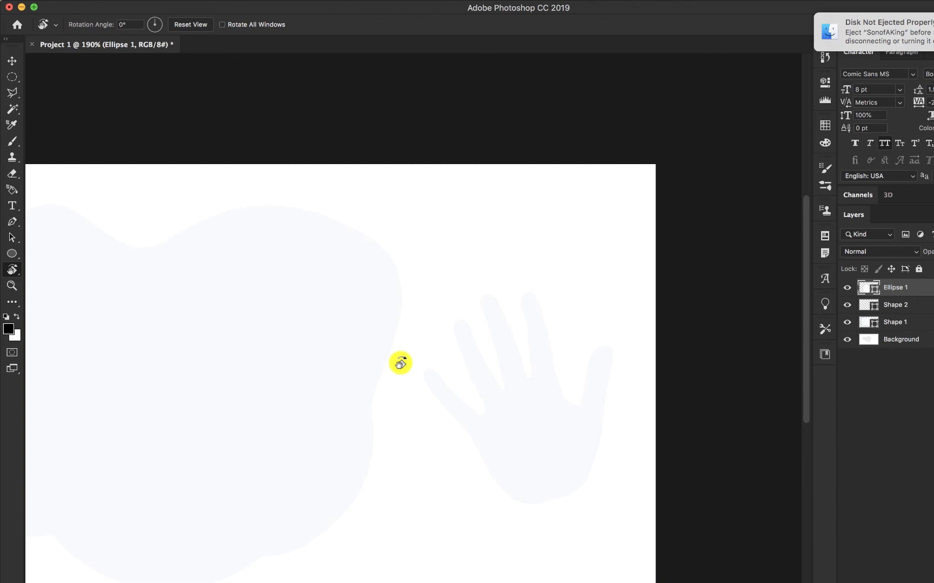
{"action": "scroll", "coordinate": [401, 363], "scroll_direction": "up", "scroll_amount": 4}
{"action": "left_click_drag", "start_coordinate": [400, 363], "coordinate": [355, 426]}
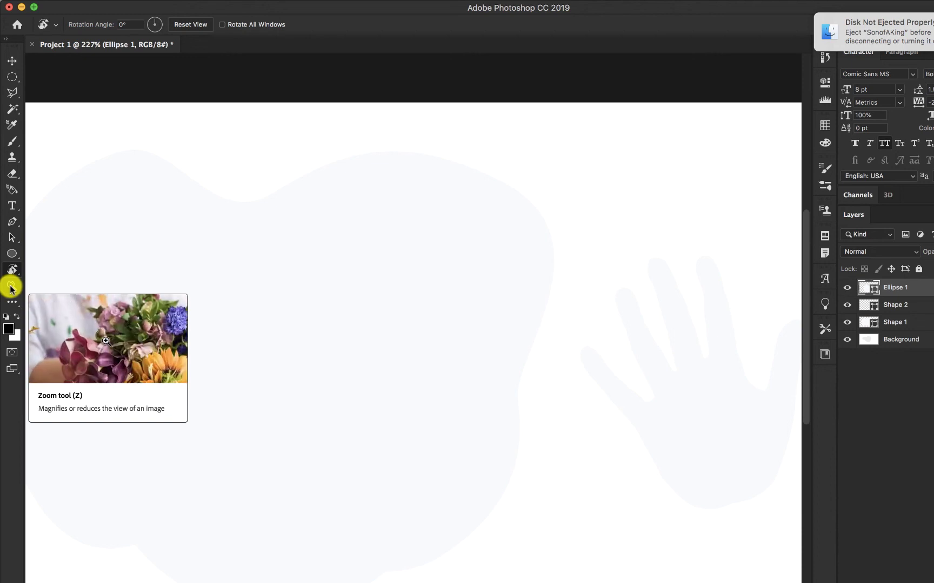
Look over the list of extra toolbar tools with the Eyedropper tool active.
{"action": "left_click", "coordinate": [10, 305]}
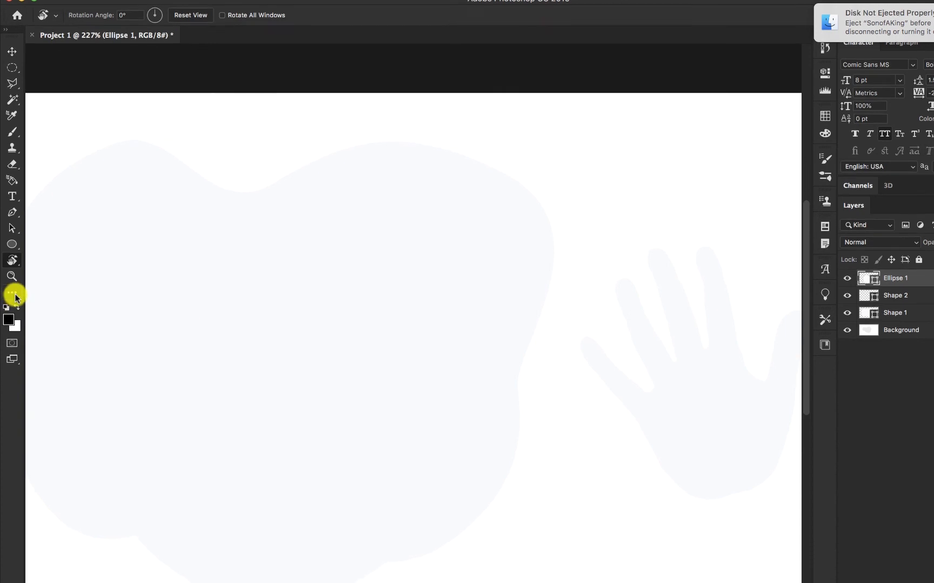
{"action": "left_click", "coordinate": [14, 238]}
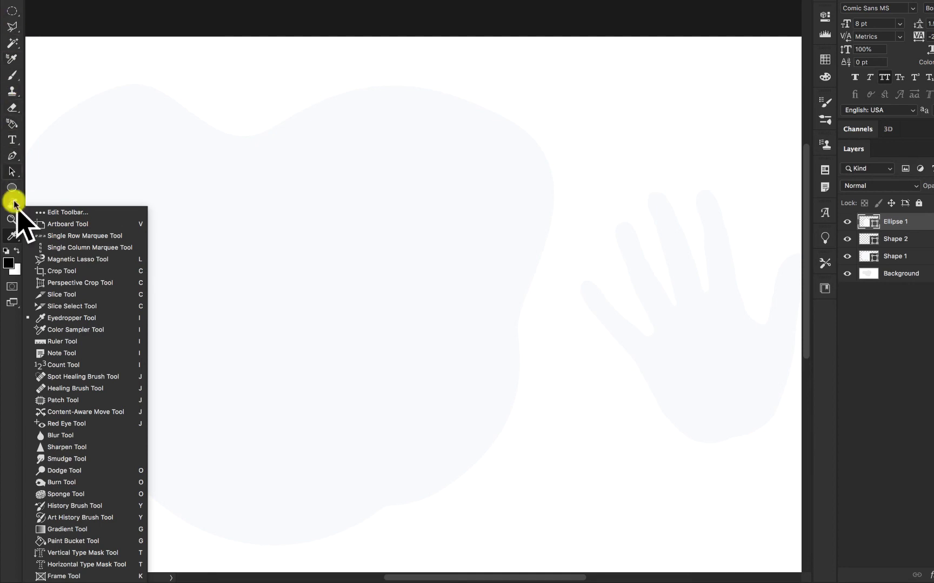
{"action": "left_click", "coordinate": [14, 235]}
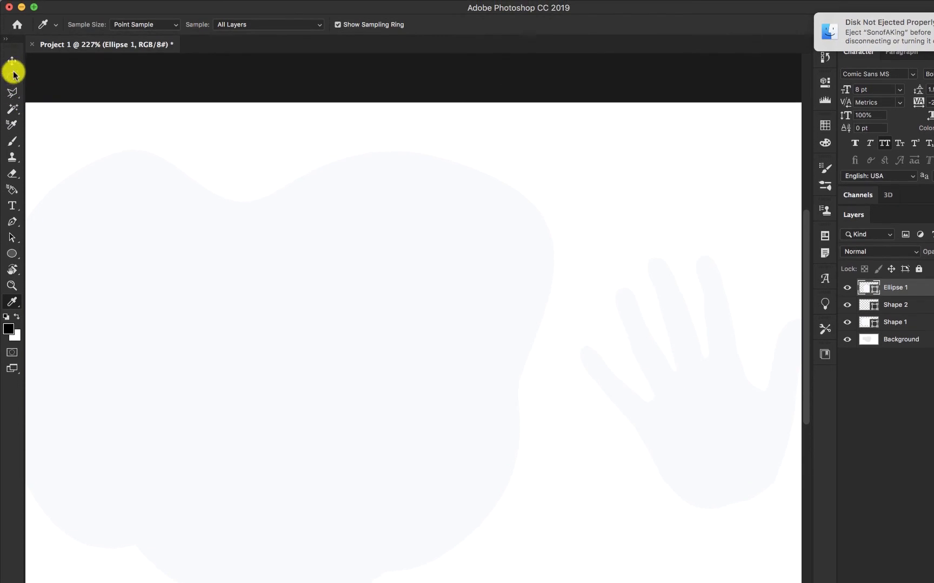
Step through the Move, Elliptical Marquee, Polygonal Lasso and Magic Wand tools to compare their options, ending on the Move tool.
{"action": "left_click", "coordinate": [12, 63]}
{"action": "left_click", "coordinate": [10, 77]}
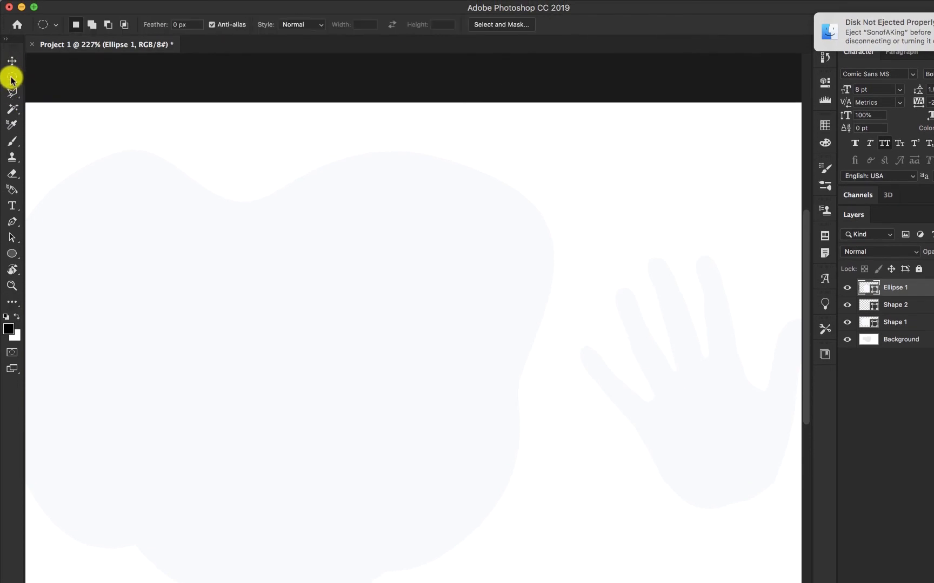
{"action": "left_click", "coordinate": [11, 90]}
{"action": "left_click", "coordinate": [11, 111]}
{"action": "left_click", "coordinate": [11, 91]}
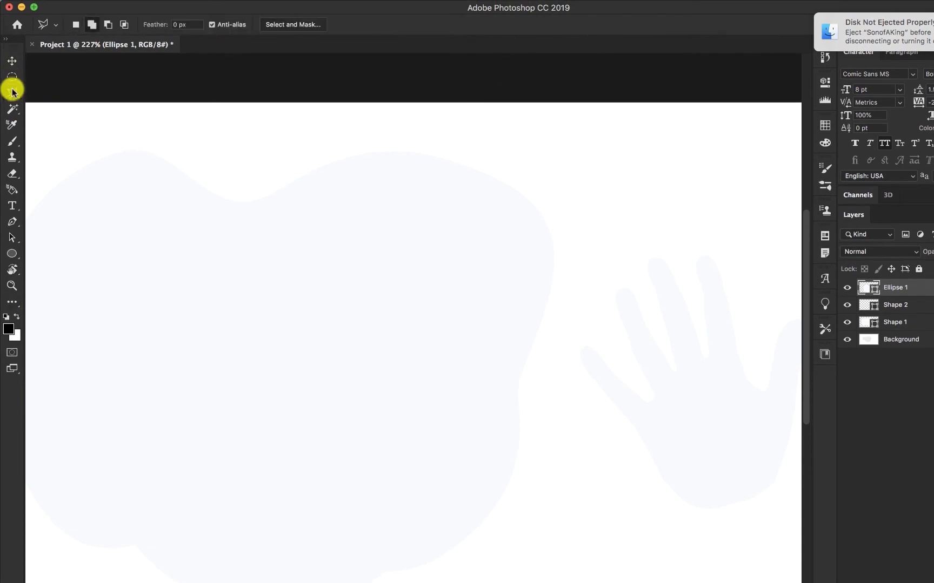
{"action": "left_click", "coordinate": [10, 78]}
{"action": "left_click", "coordinate": [11, 60]}
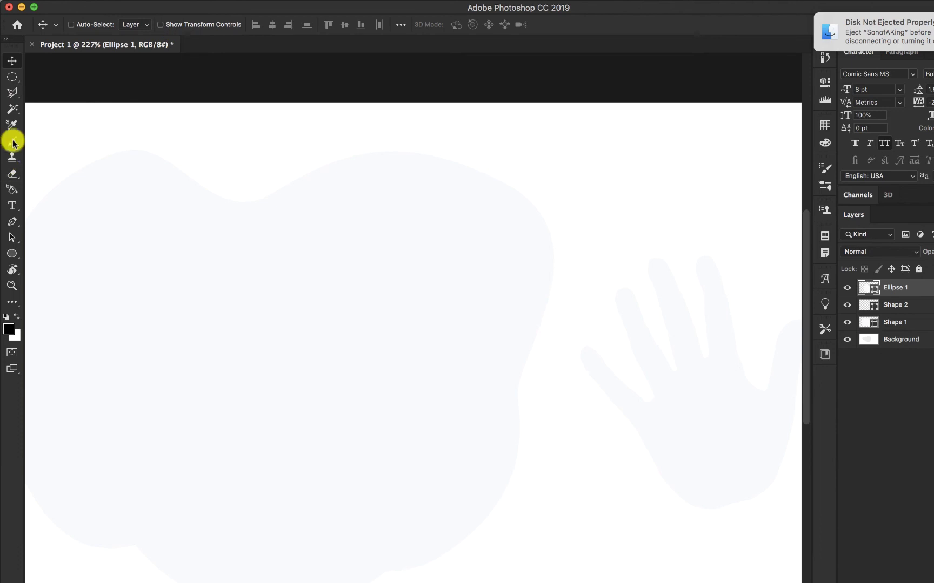
Examine the subtract-from-selection option of the Polygonal Lasso and Magic Wand tools, and the 3D Material Eyedropper's options.
{"action": "left_click", "coordinate": [12, 92]}
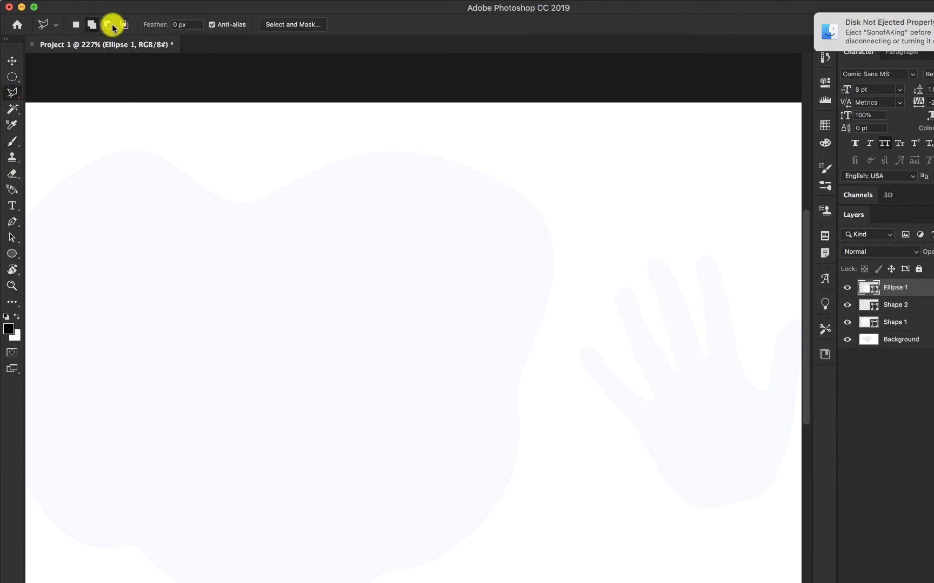
{"action": "left_click", "coordinate": [111, 25]}
{"action": "left_click", "coordinate": [13, 109]}
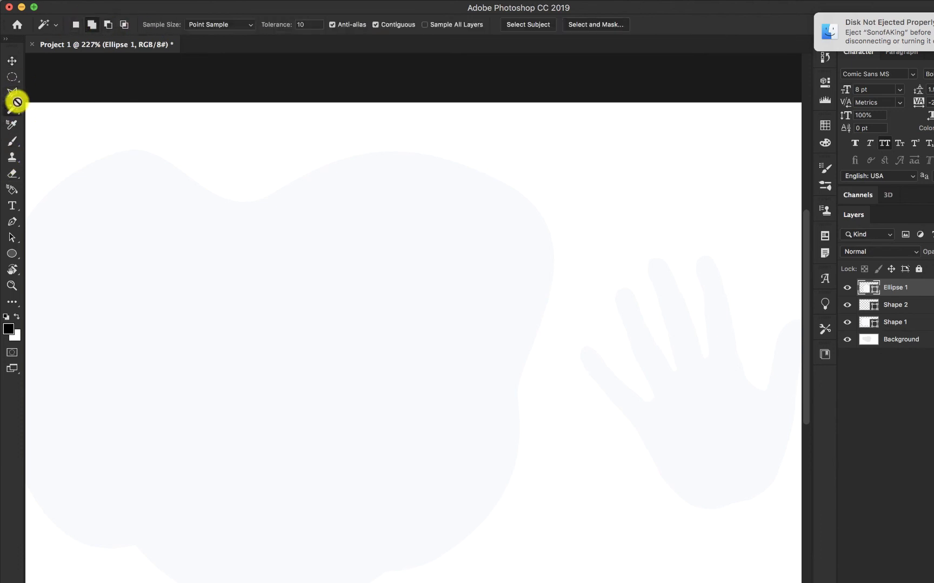
{"action": "left_click", "coordinate": [108, 25]}
{"action": "left_click", "coordinate": [12, 125]}
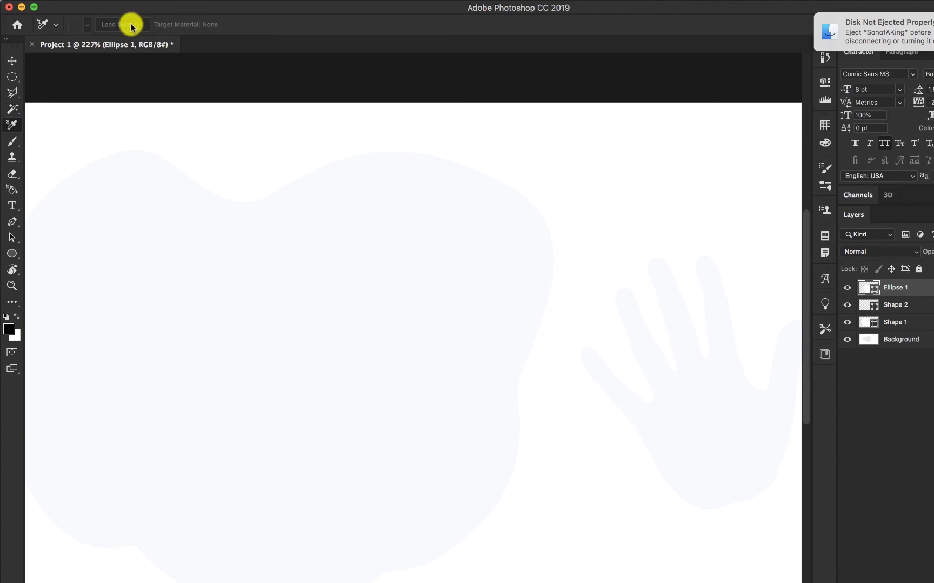
Switch to the Brush tool and lower the hardness of its 250 px soft round brush.
{"action": "left_click", "coordinate": [12, 141]}
{"action": "left_click", "coordinate": [82, 25]}
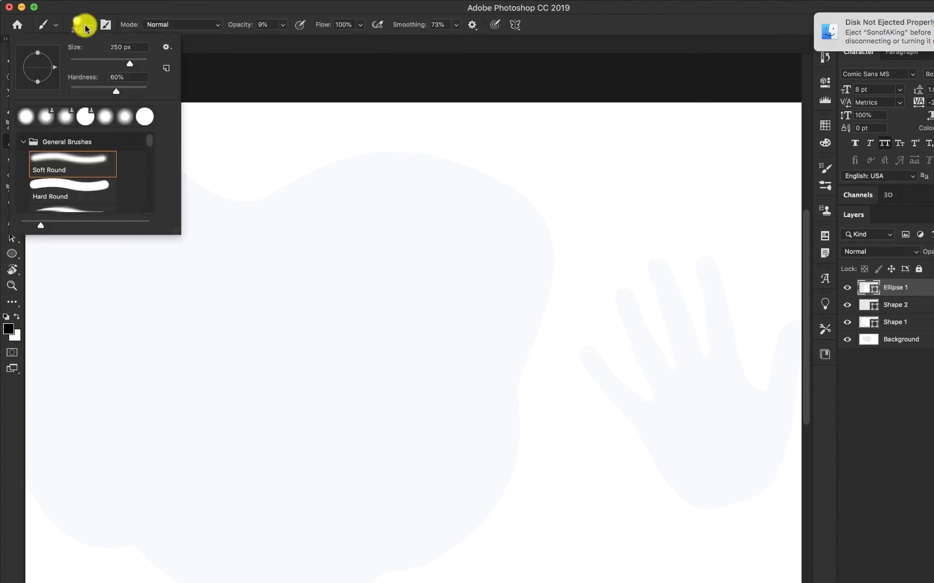
{"action": "left_click_drag", "start_coordinate": [113, 90], "coordinate": [98, 92]}
{"action": "left_click", "coordinate": [184, 10]}
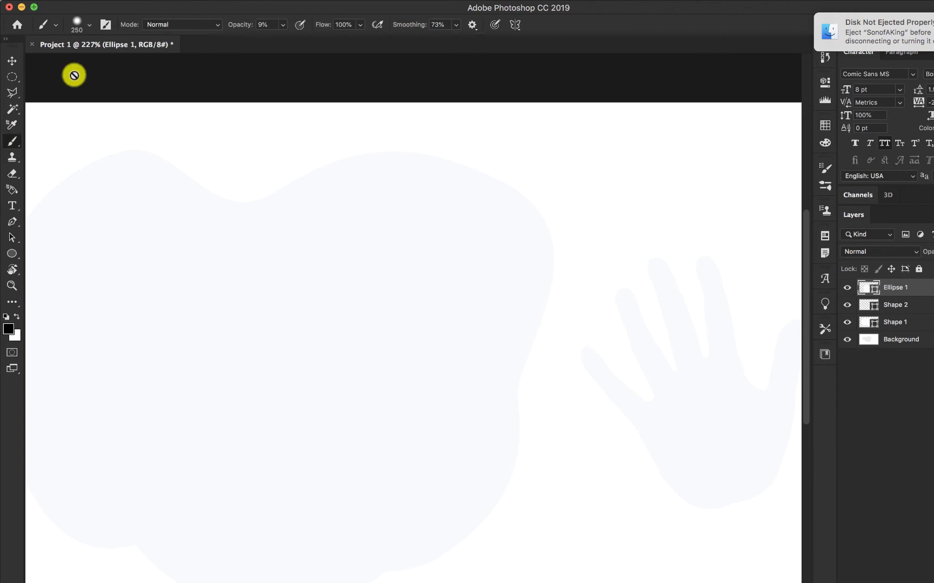
Look over the Clone Stamp tool's clone source and brush settings.
{"action": "left_click", "coordinate": [13, 157]}
{"action": "left_click", "coordinate": [125, 25]}
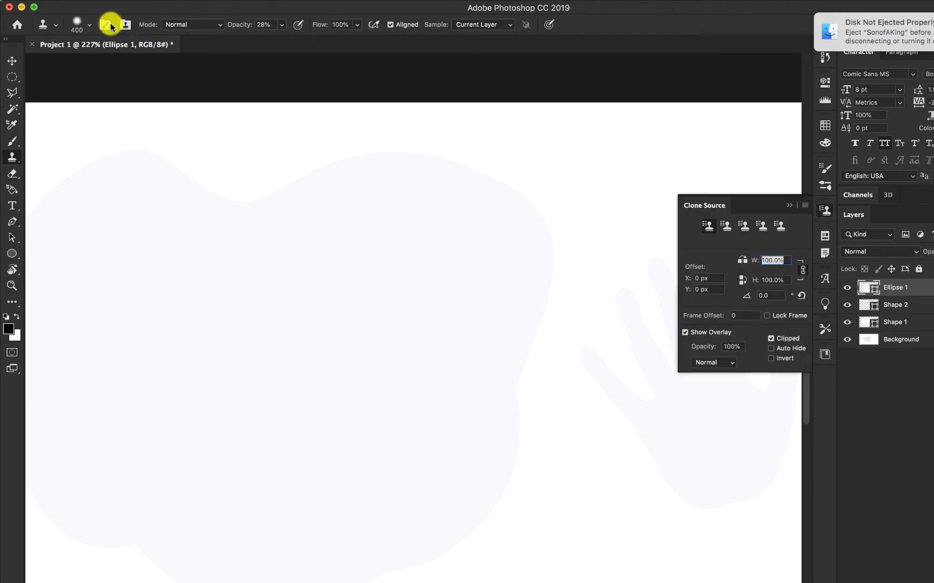
{"action": "left_click", "coordinate": [104, 24]}
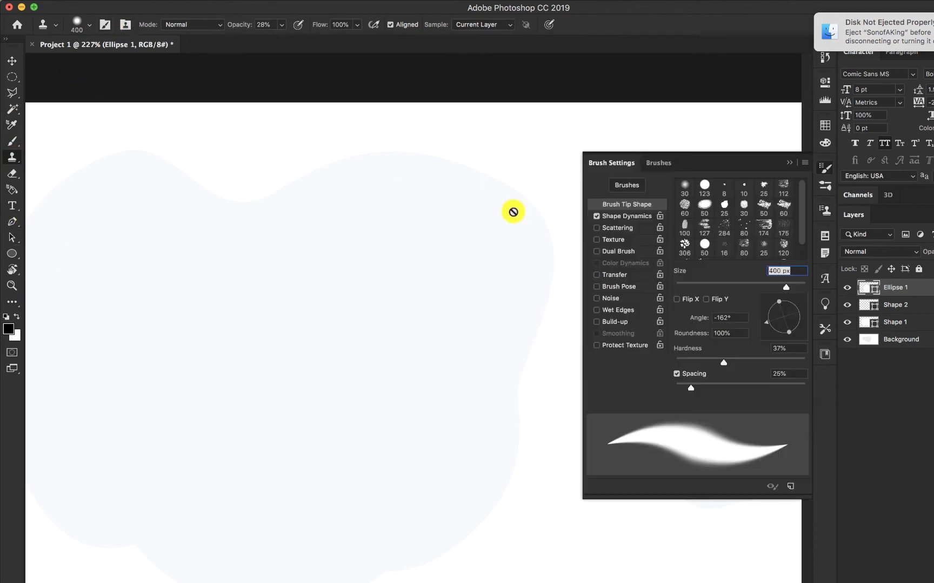
{"action": "left_click", "coordinate": [790, 162]}
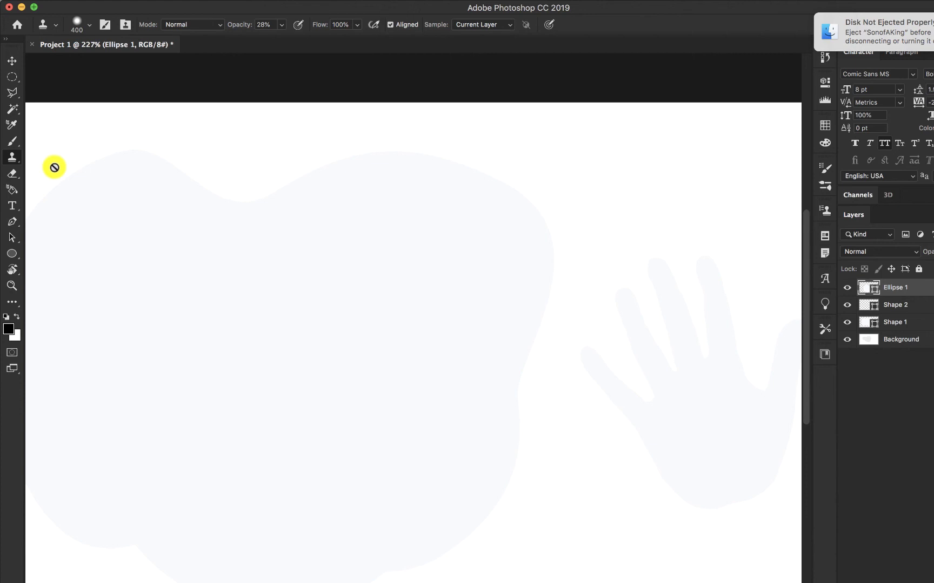
Look over the Eraser tool's brush options and the 3D Material Drop tool's presets.
{"action": "left_click", "coordinate": [12, 174]}
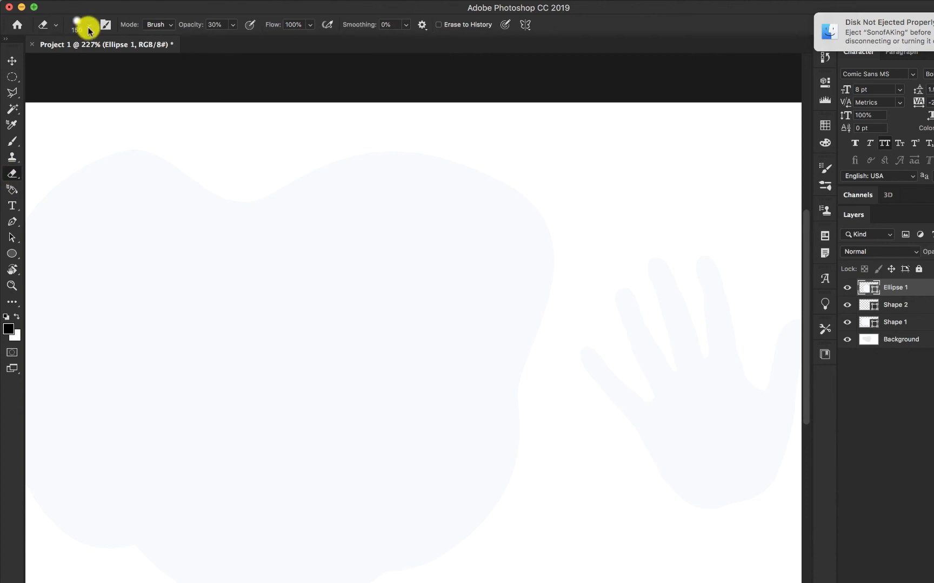
{"action": "left_click", "coordinate": [88, 27]}
{"action": "left_click", "coordinate": [88, 27]}
{"action": "left_click", "coordinate": [12, 190]}
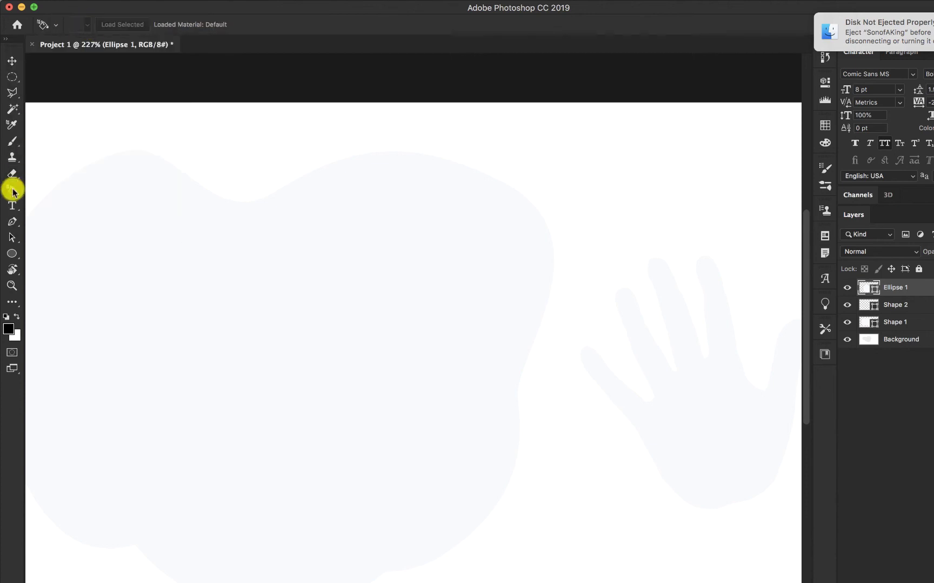
{"action": "left_click", "coordinate": [56, 26]}
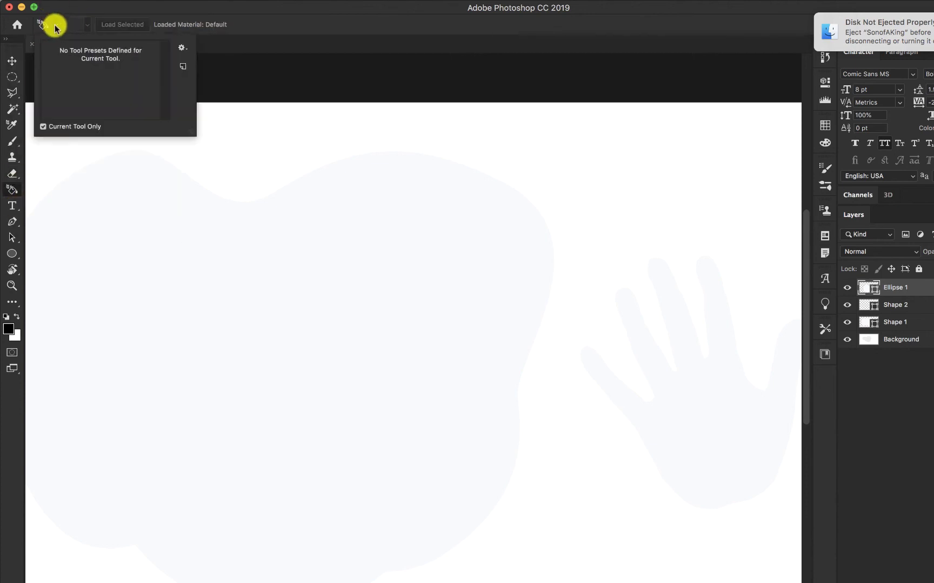
{"action": "left_click", "coordinate": [56, 26]}
Look over the Type tool's text color, anti-aliasing, font size, font style and font family options without changing them.
{"action": "left_click", "coordinate": [12, 219]}
{"action": "left_click", "coordinate": [12, 207]}
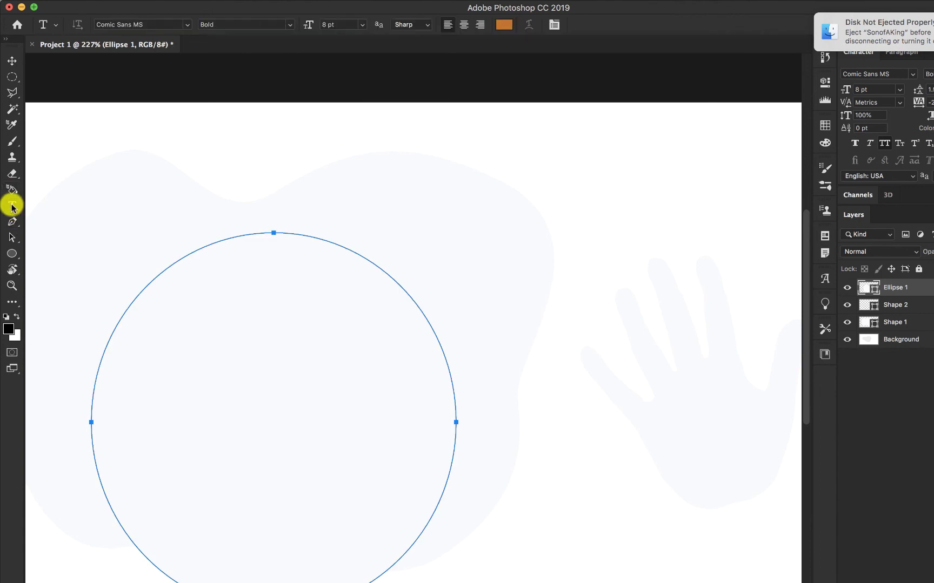
{"action": "left_click", "coordinate": [503, 24]}
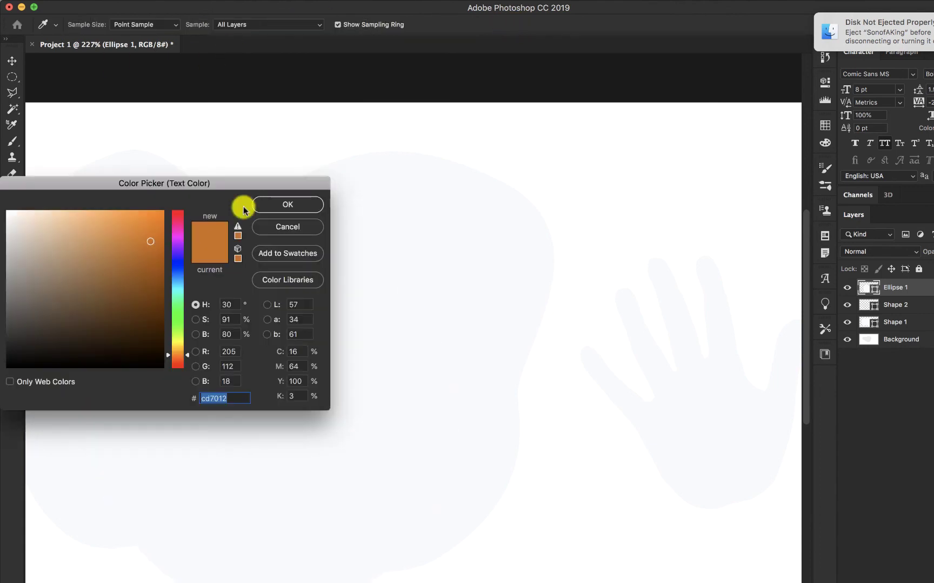
{"action": "left_click", "coordinate": [277, 226]}
{"action": "left_click", "coordinate": [419, 25]}
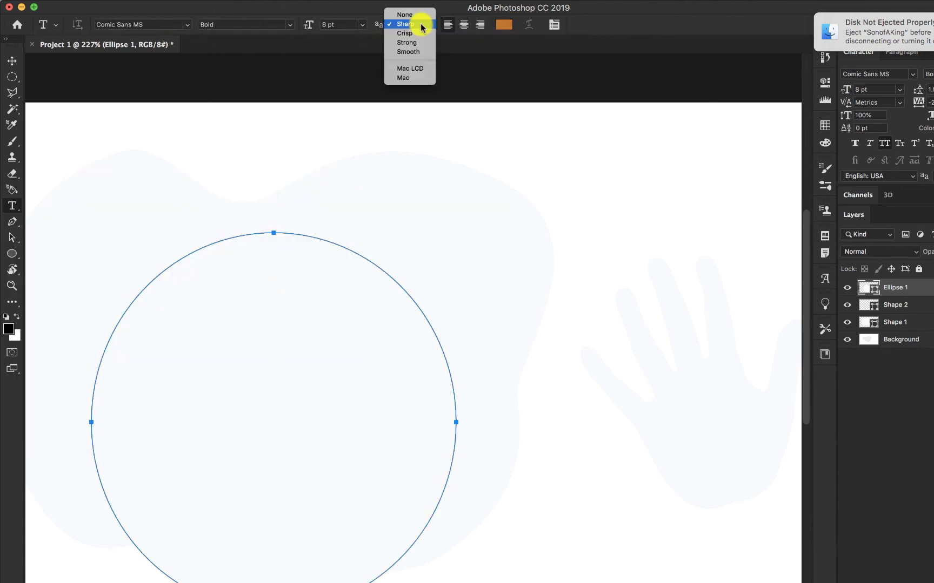
{"action": "left_click", "coordinate": [359, 25]}
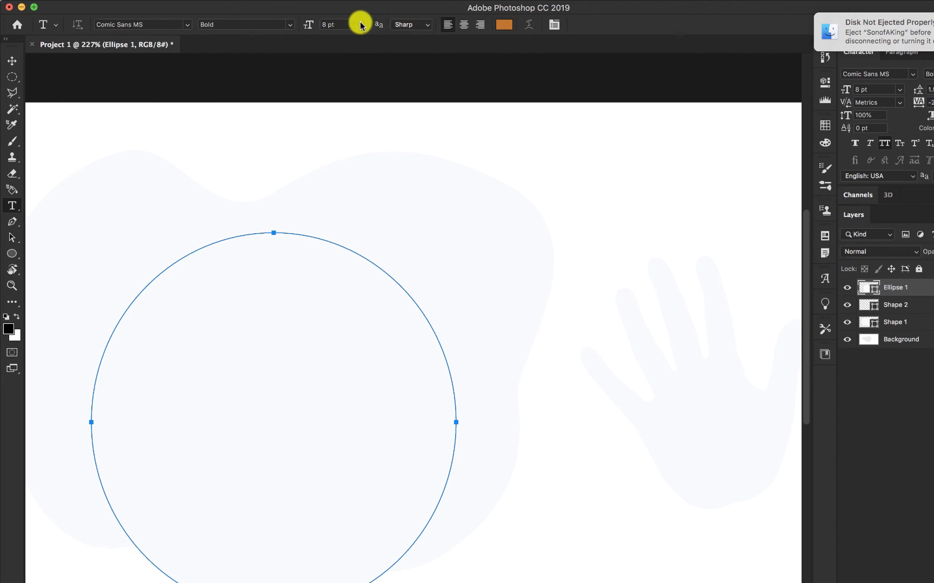
{"action": "left_click", "coordinate": [360, 26]}
{"action": "left_click", "coordinate": [292, 25]}
{"action": "left_click", "coordinate": [292, 25]}
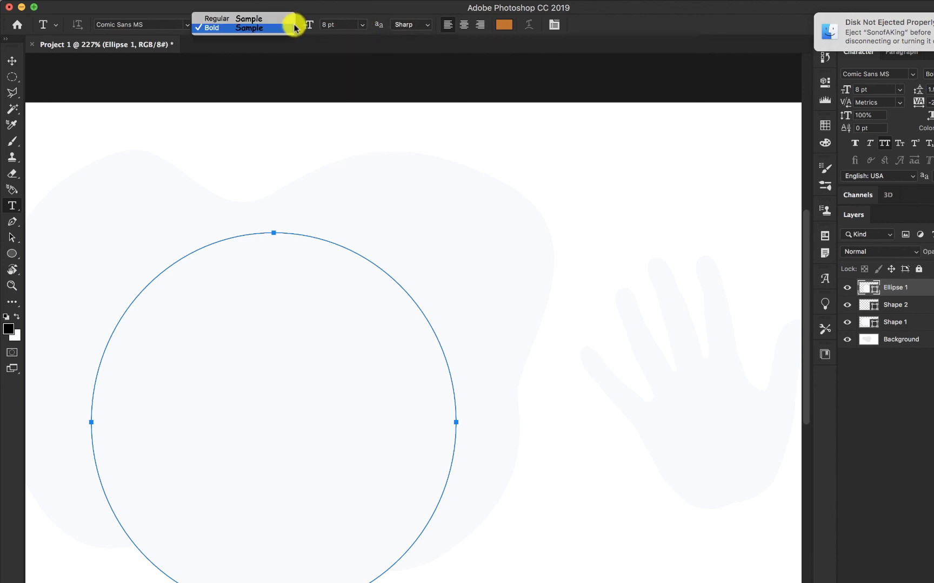
{"action": "left_click", "coordinate": [180, 26]}
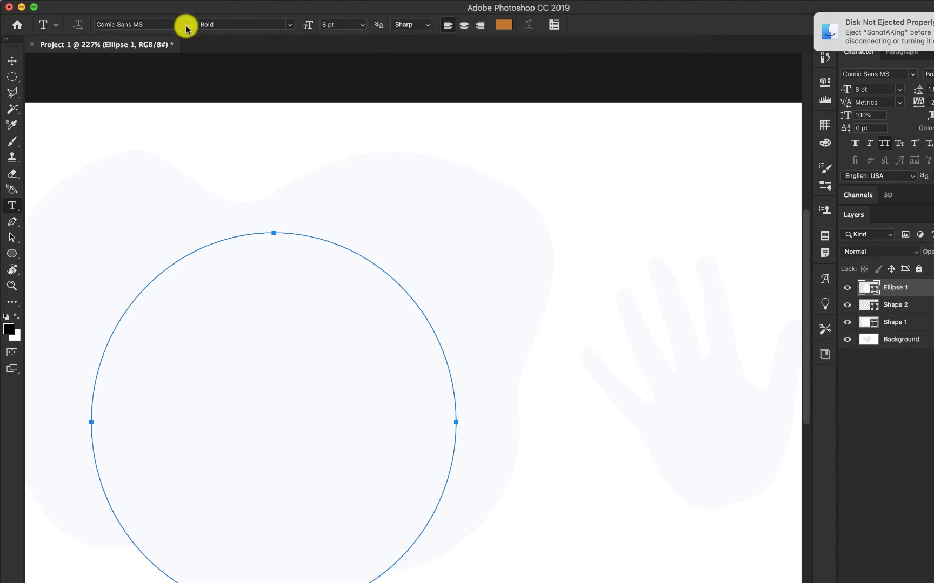
{"action": "left_click", "coordinate": [186, 27]}
{"action": "left_click", "coordinate": [186, 26]}
Step through the Pen, Path Selection, Ellipse, Rotate View and Zoom tools to compare their options, and return to the Move tool.
{"action": "left_click", "coordinate": [12, 221]}
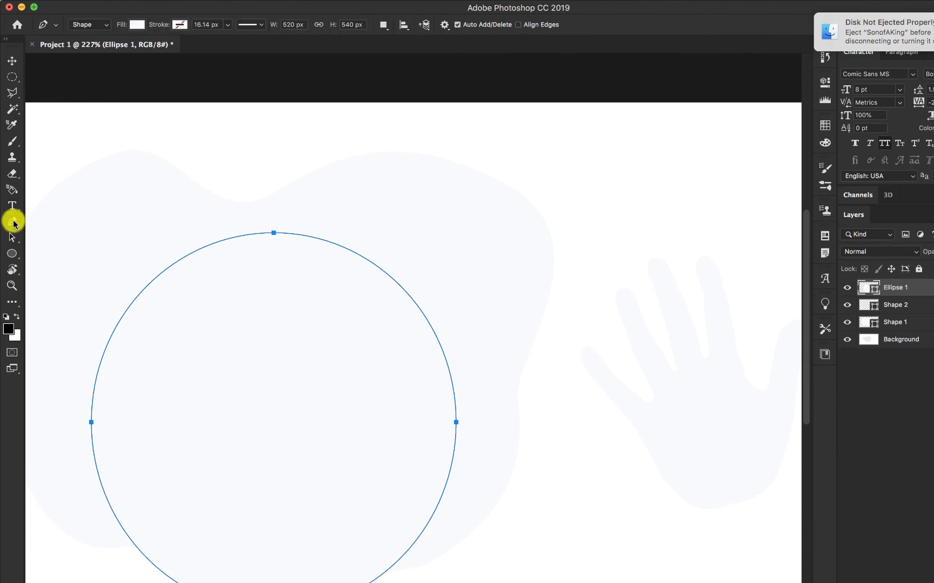
{"action": "left_click", "coordinate": [12, 237]}
{"action": "left_click", "coordinate": [12, 254]}
{"action": "left_click", "coordinate": [11, 266]}
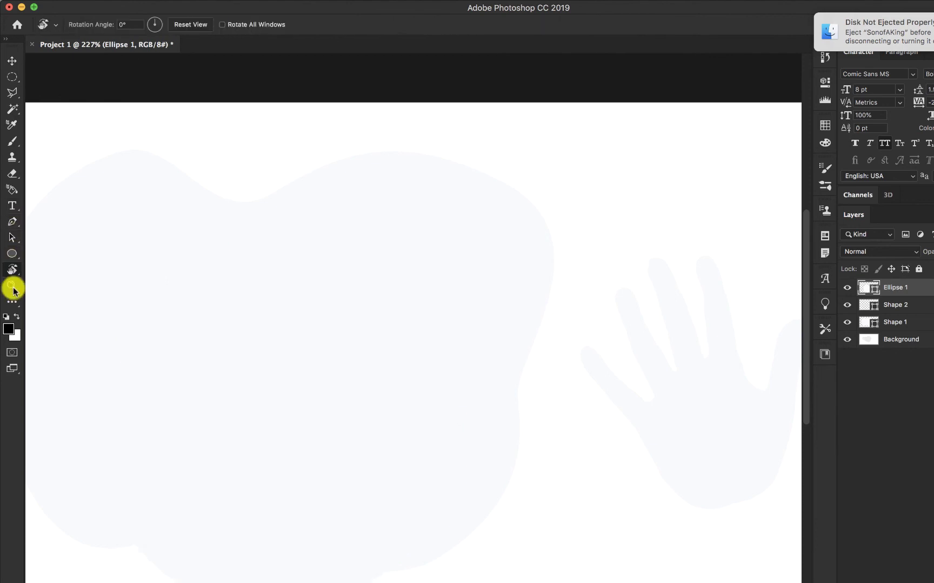
{"action": "left_click", "coordinate": [12, 286]}
{"action": "left_click", "coordinate": [12, 268]}
{"action": "left_click", "coordinate": [12, 253]}
{"action": "left_click", "coordinate": [13, 222]}
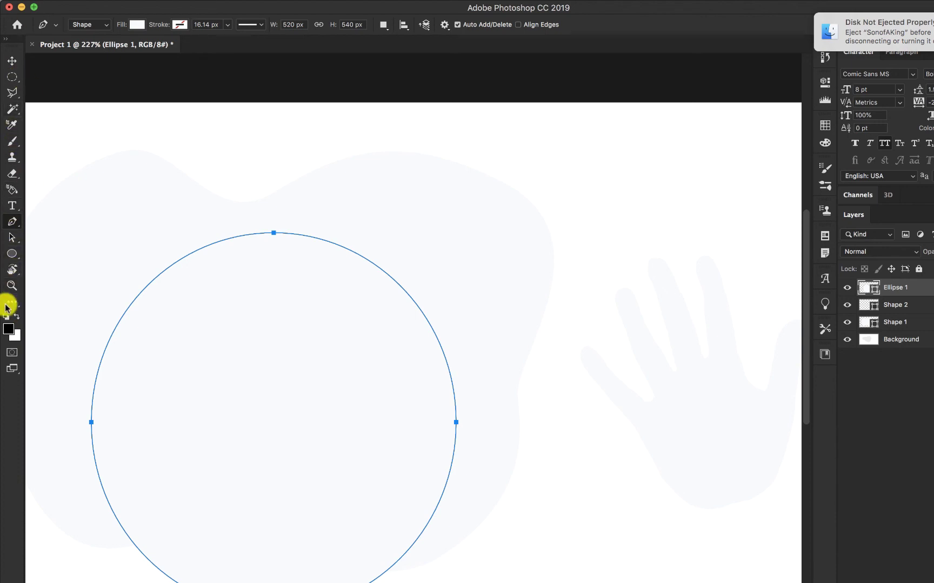
{"action": "left_click", "coordinate": [11, 62]}
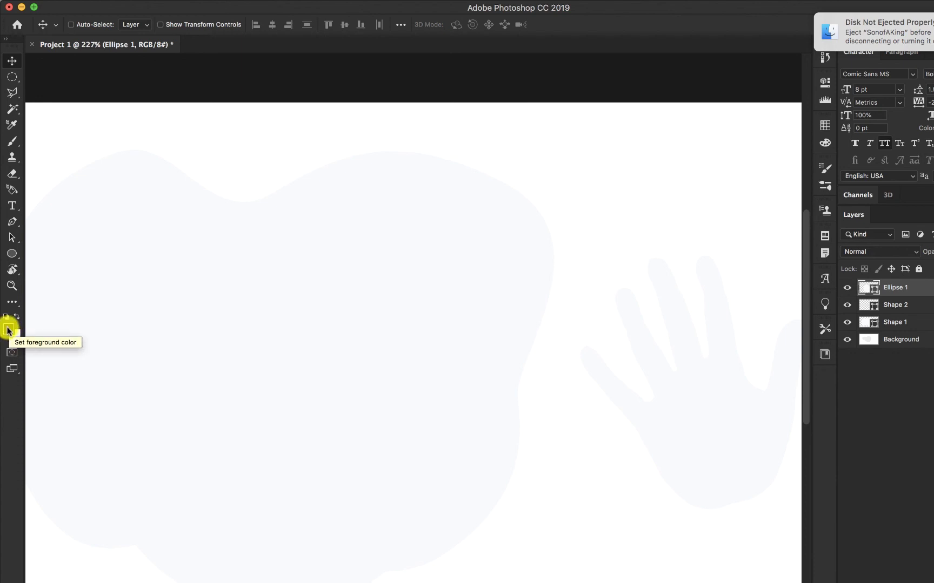
Look at the foreground color in the Color Picker without changing it, and set the background color to red.
{"action": "left_click", "coordinate": [8, 330]}
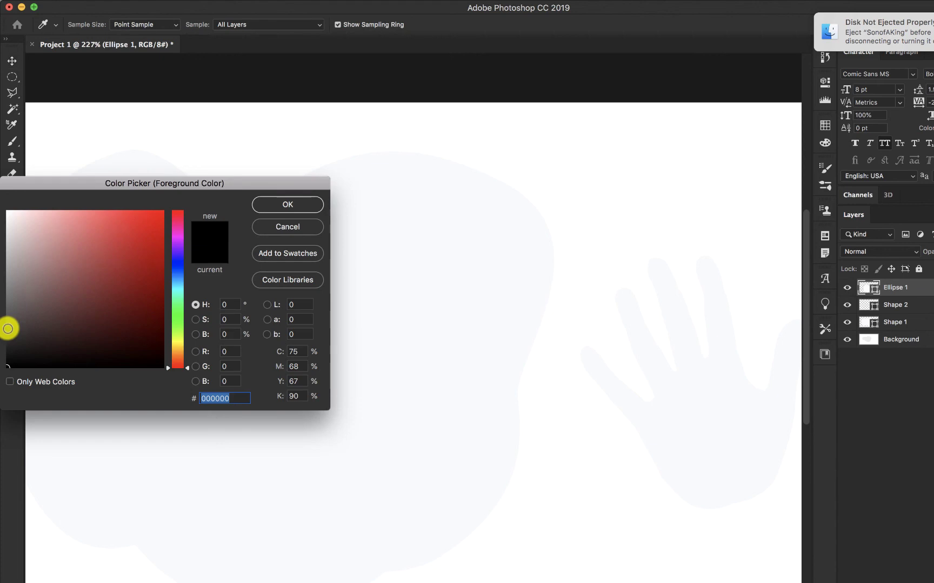
{"action": "left_click", "coordinate": [295, 228]}
{"action": "left_click", "coordinate": [16, 337]}
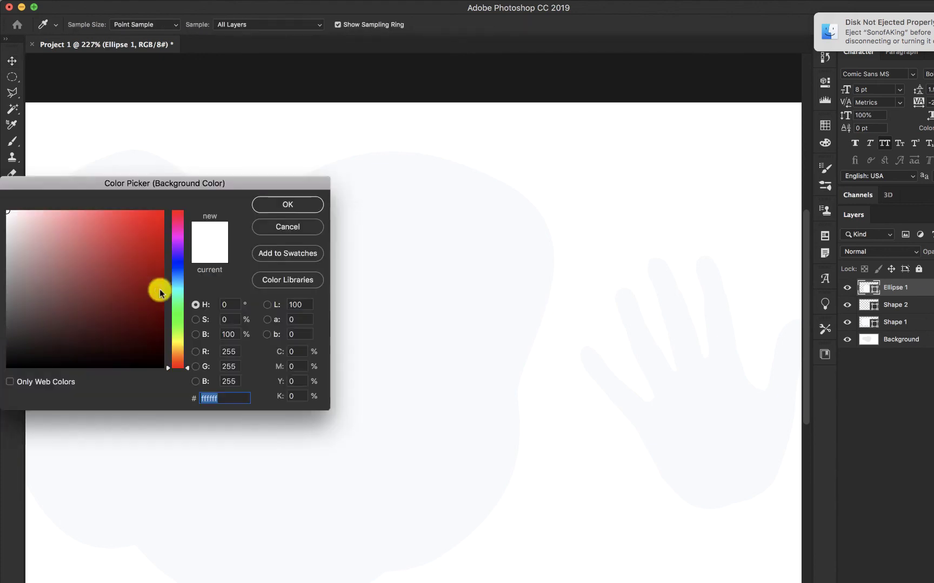
{"action": "left_click", "coordinate": [146, 238]}
{"action": "left_click", "coordinate": [281, 208]}
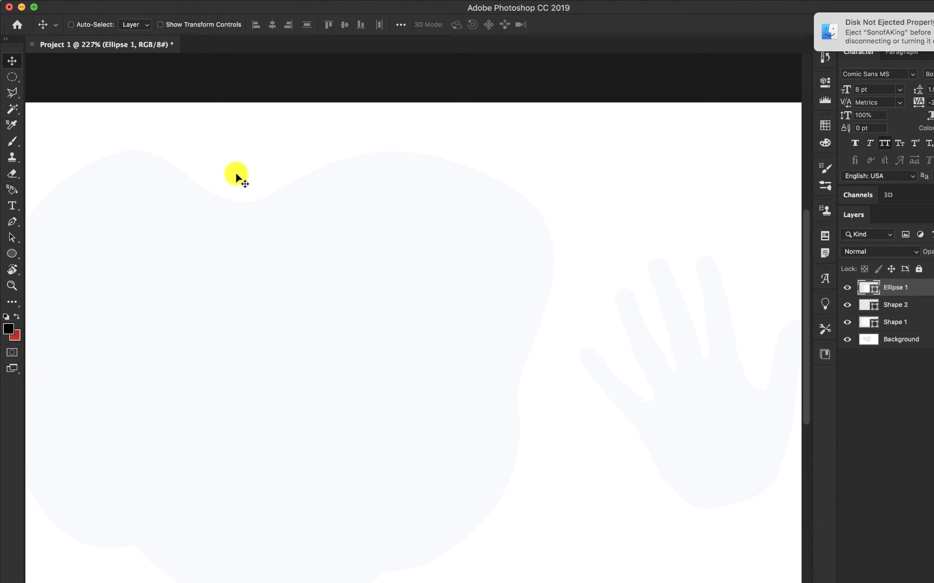
Look over the recent presets and preset details for a new document, and close the dialog without creating one.
{"action": "scroll", "coordinate": [364, 331], "scroll_direction": "down", "scroll_amount": 3}
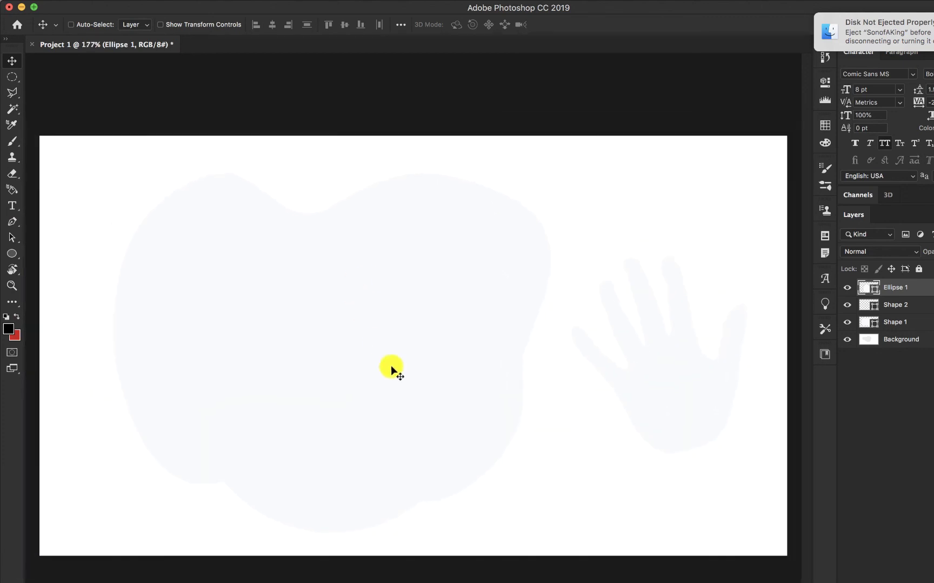
{"action": "scroll", "coordinate": [391, 367], "scroll_direction": "down", "scroll_amount": 2}
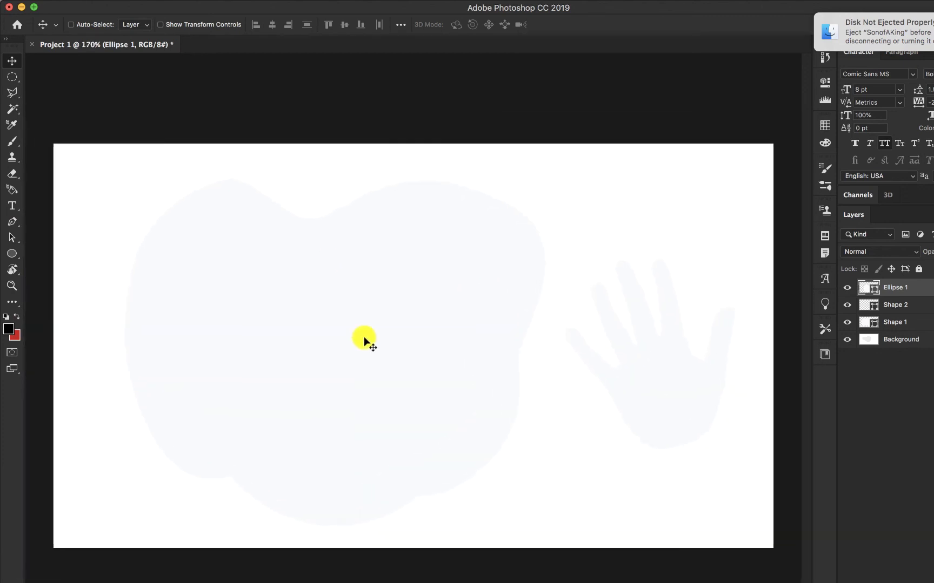
{"action": "mouse_move", "coordinate": [151, 3]}
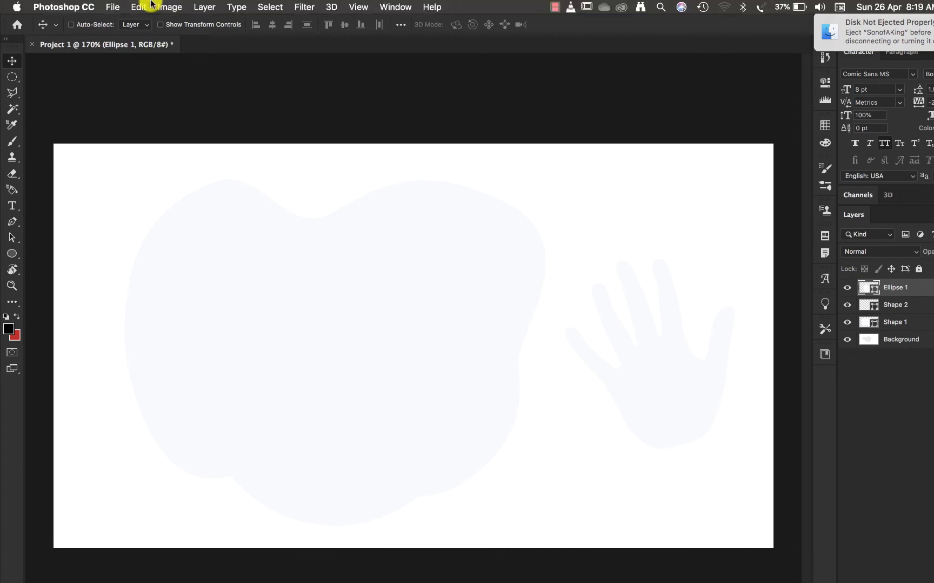
{"action": "left_click", "coordinate": [111, 6]}
{"action": "left_click", "coordinate": [124, 20]}
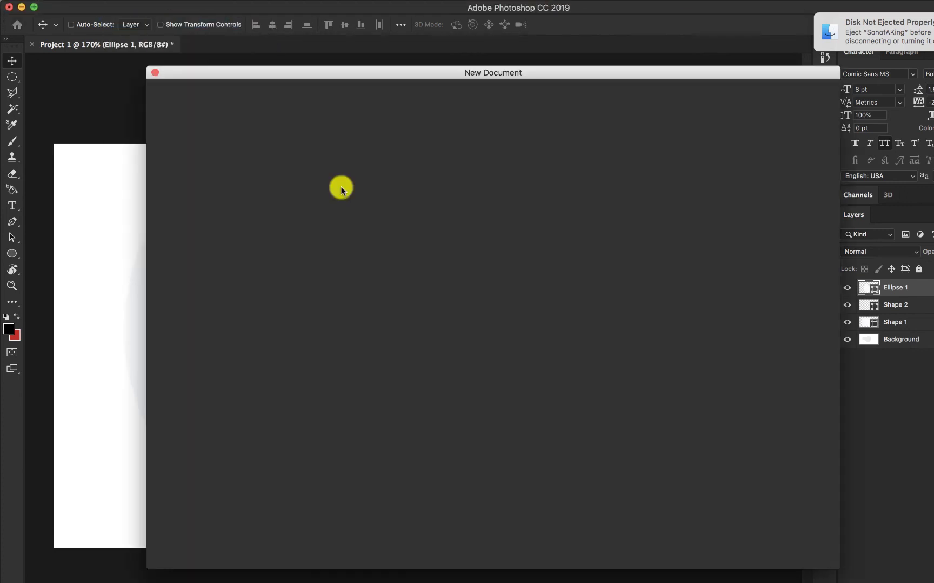
{"action": "left_click_drag", "start_coordinate": [423, 73], "coordinate": [360, 81]}
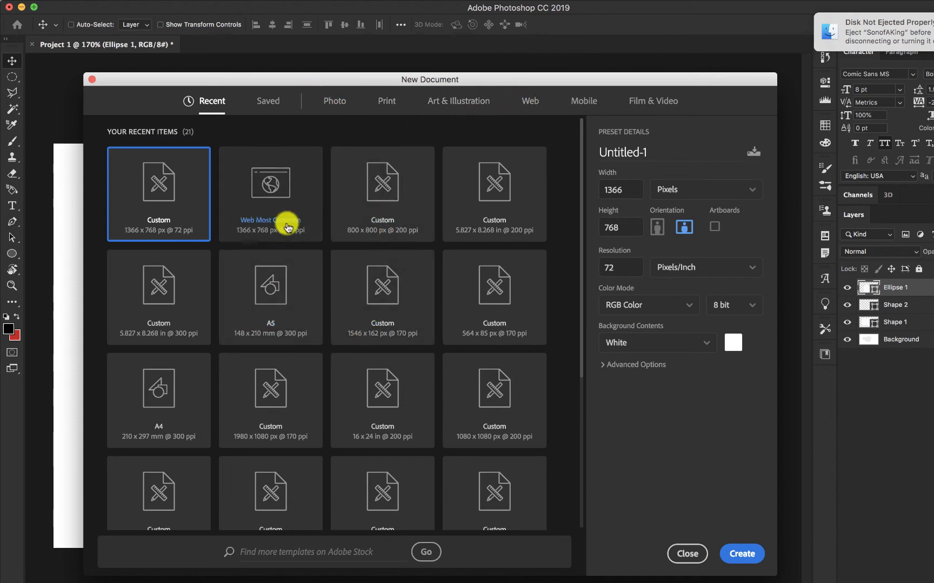
{"action": "left_click", "coordinate": [688, 555]}
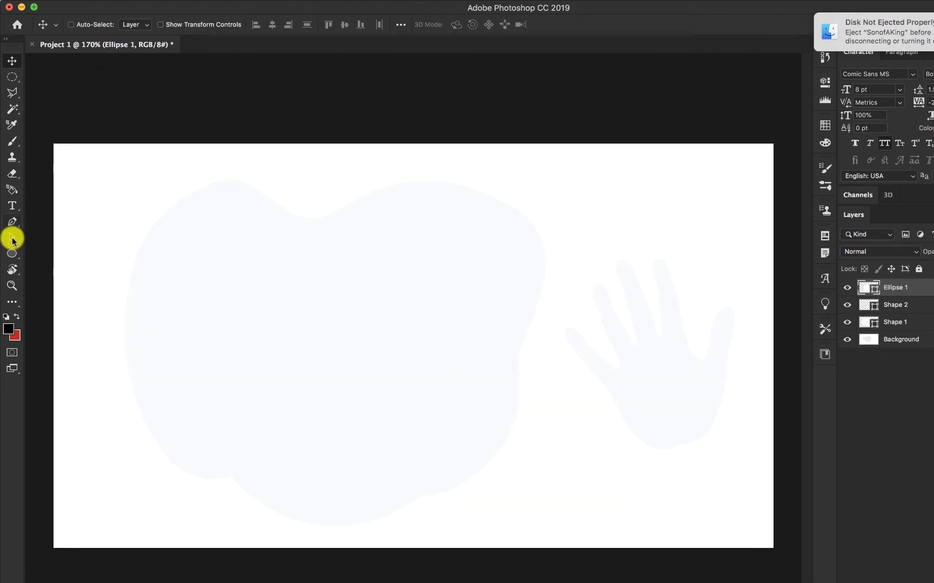